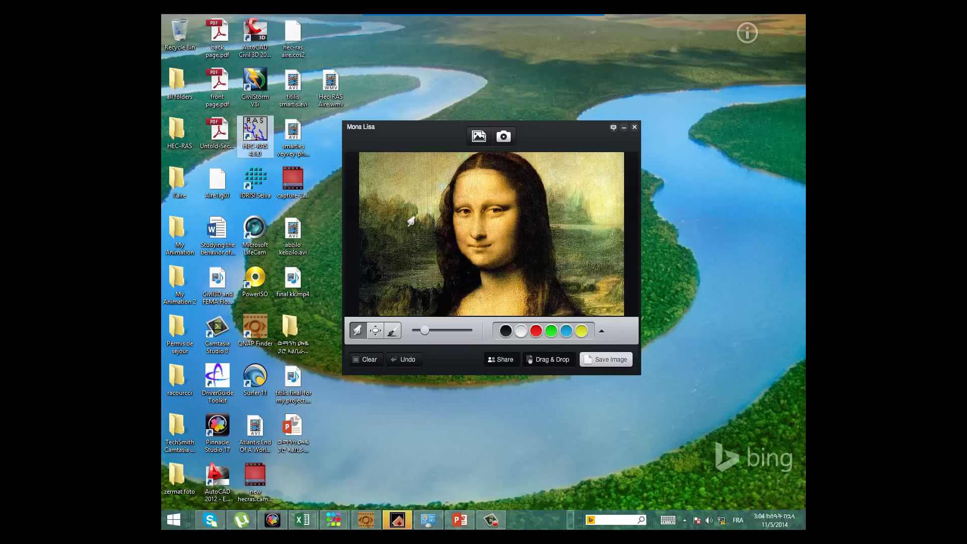
Step: Launch HEC-RAS 4.1.0 and set the units system to System International (Metric System)
double_click(260, 135)
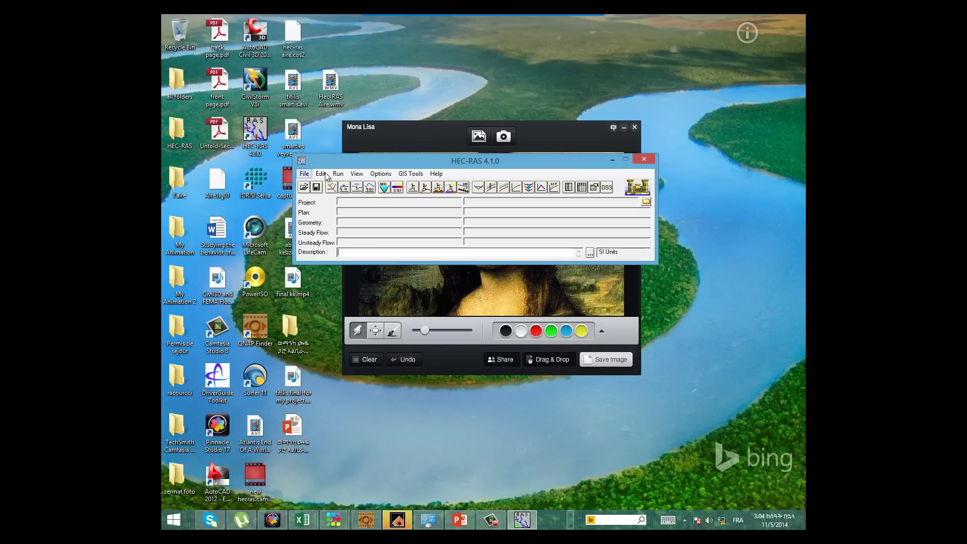
left_click(381, 174)
left_click(405, 207)
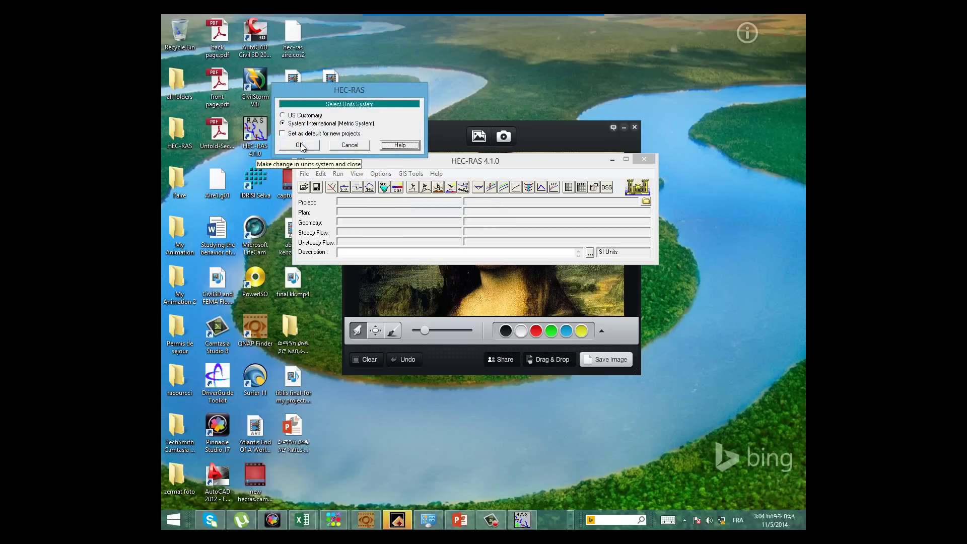
left_click(300, 146)
Step: Create a new project titled l'aire in the Documents folder
left_click(305, 174)
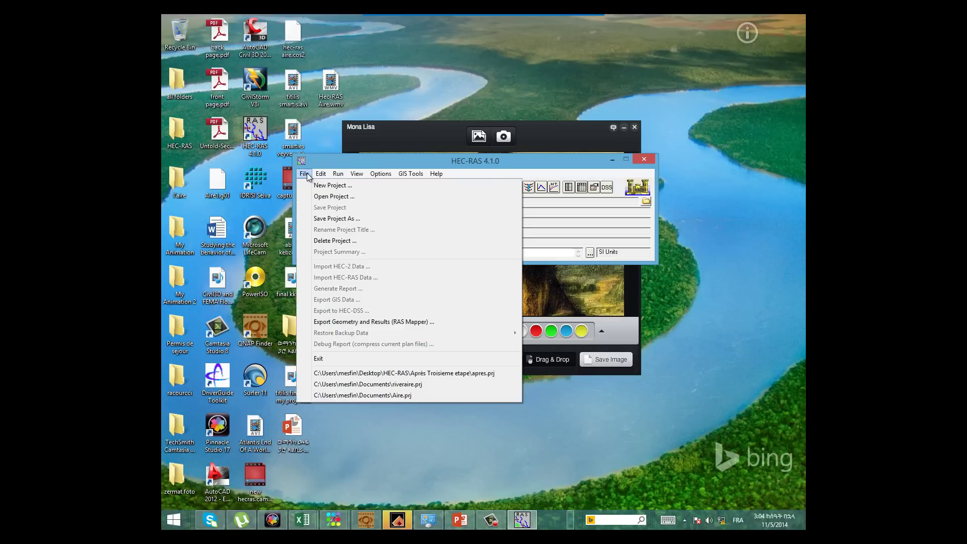
left_click(330, 186)
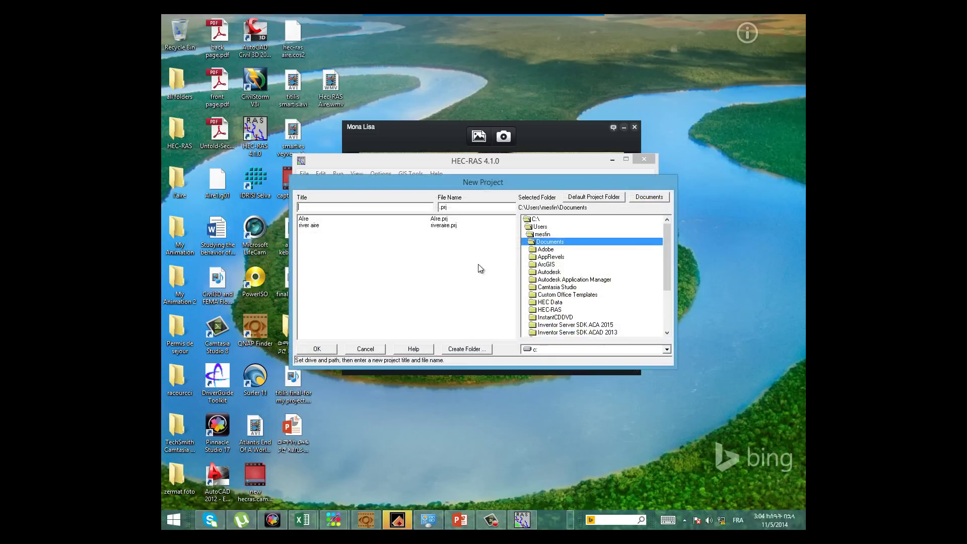
left_click(318, 208)
type("l?aire")
mouse_move(719, 525)
key("Left")
key("Left")
key("Left")
key("Left")
key("BackSpace")
type("'")
left_click(320, 349)
left_click(524, 310)
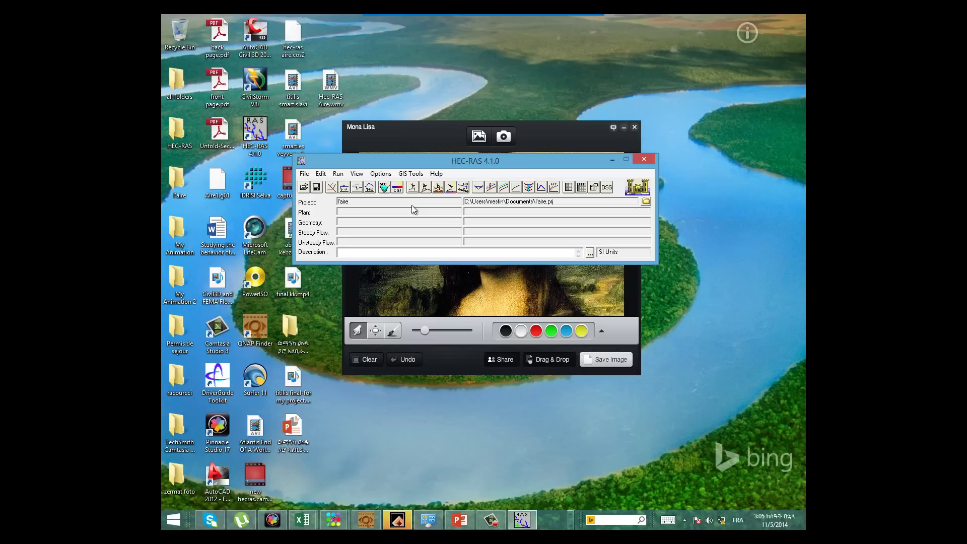
Step: Open the geometric data editor and load the HEC-RAS format file Aire1.g01 from the Desktop folder for import
left_click(331, 187)
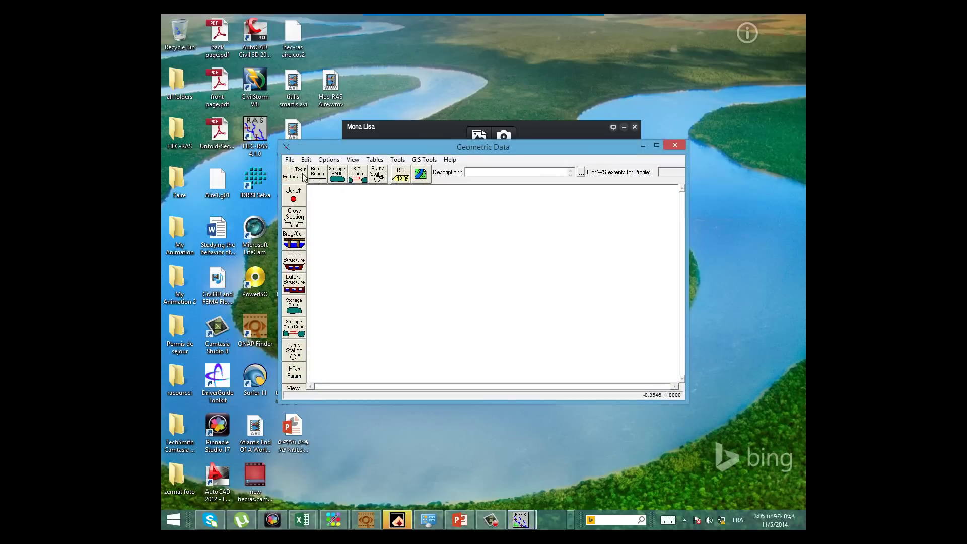
left_click(289, 160)
mouse_move(326, 271)
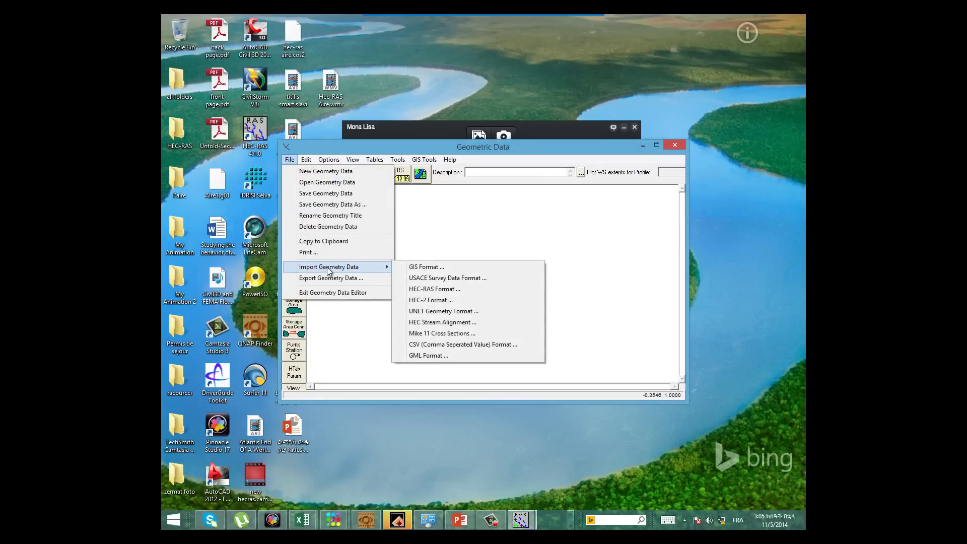
left_click(436, 289)
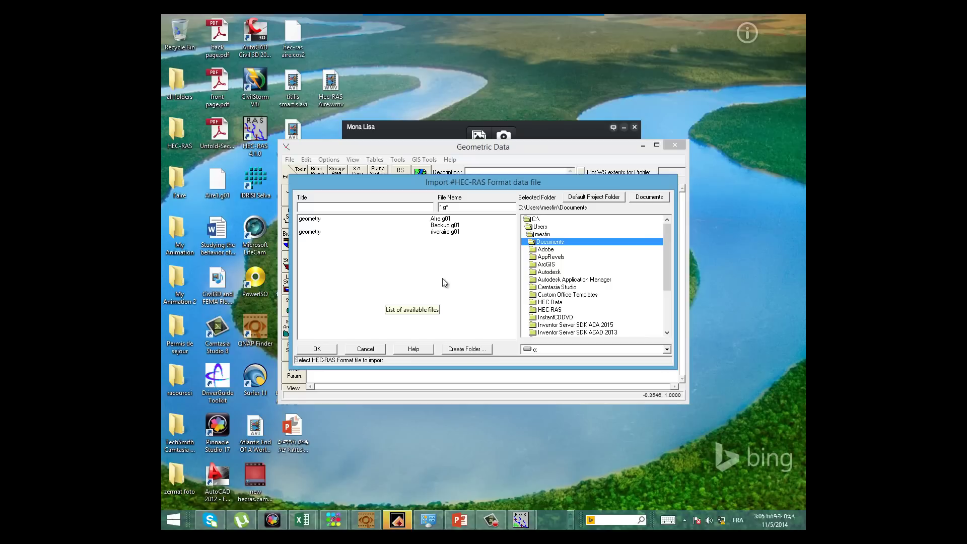
double_click(542, 235)
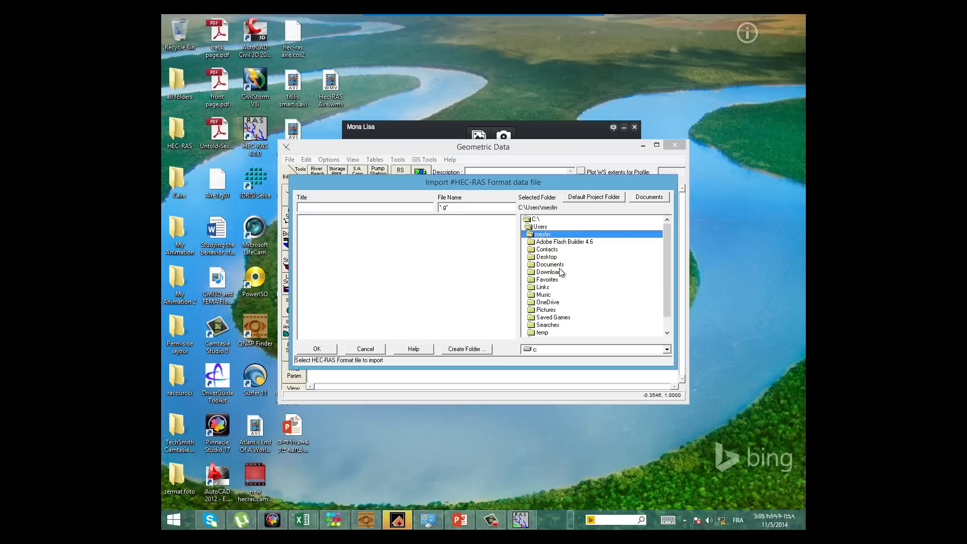
double_click(546, 256)
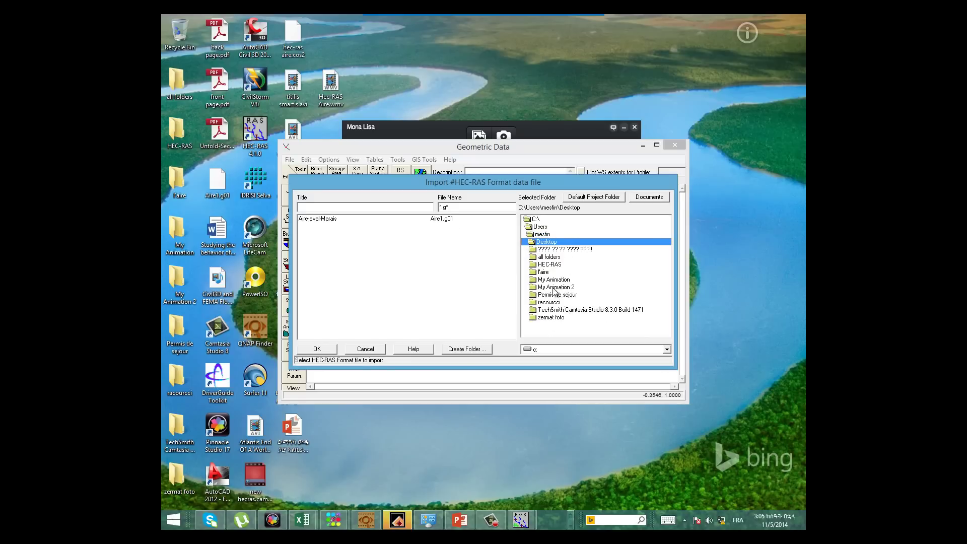
double_click(553, 265)
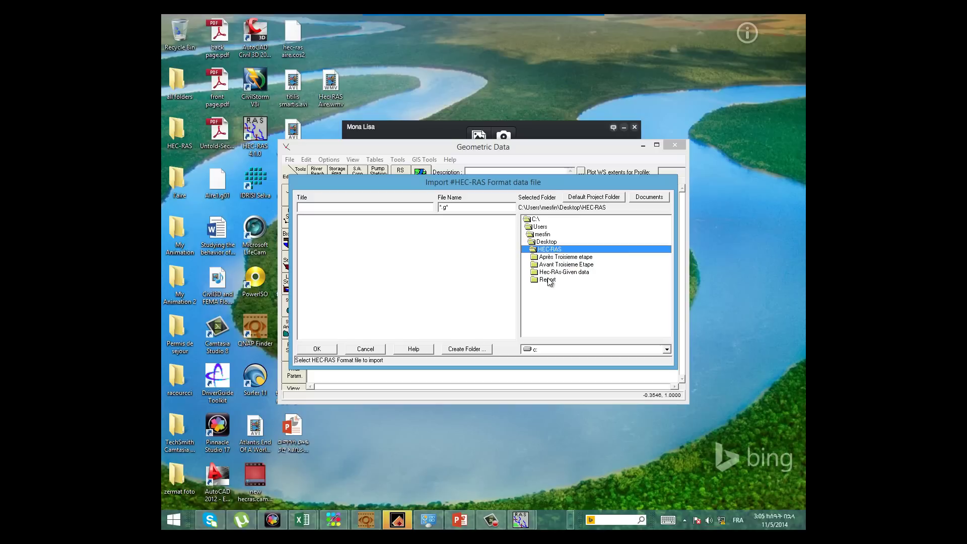
double_click(547, 243)
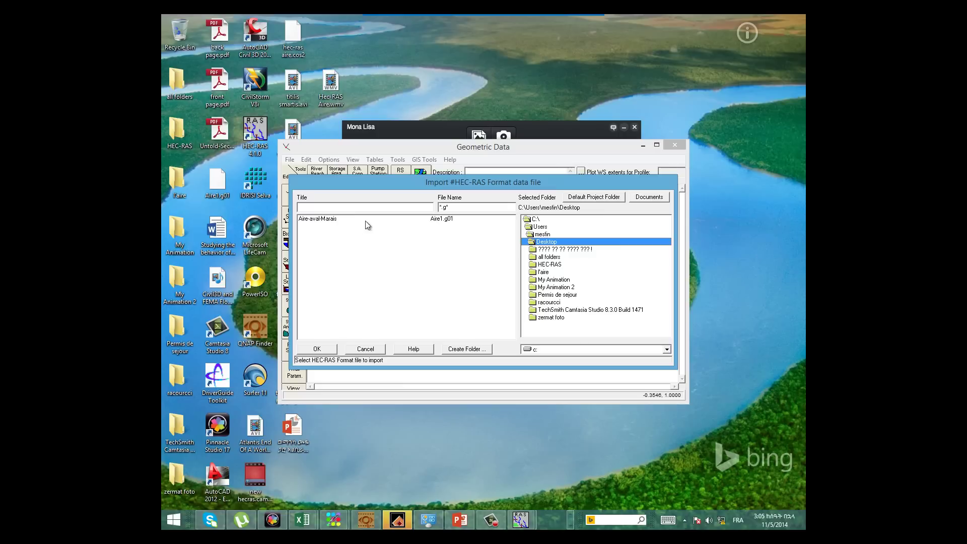
left_click(323, 219)
left_click(321, 349)
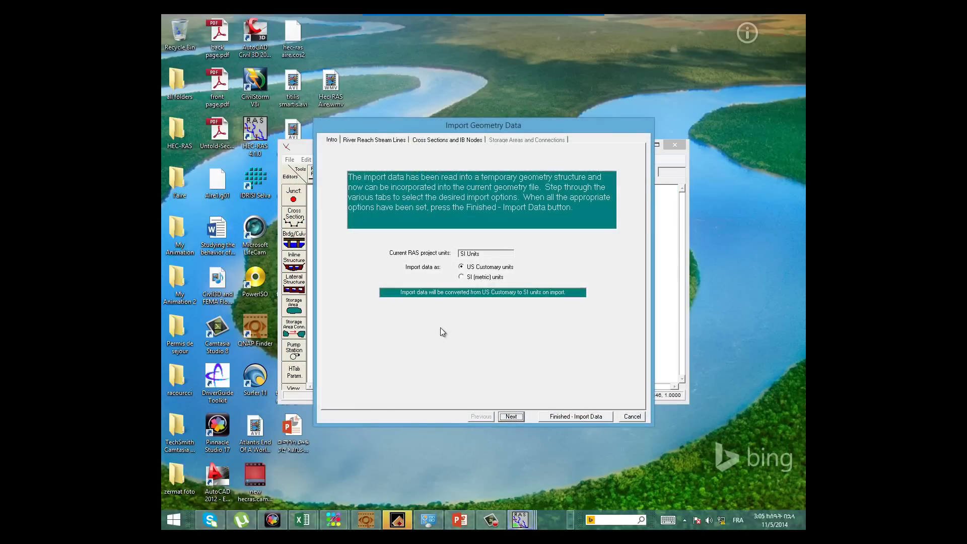
Step: Import the geometry as SI (metric) units, including the stream line of river Aire, reach Aval
left_click(462, 277)
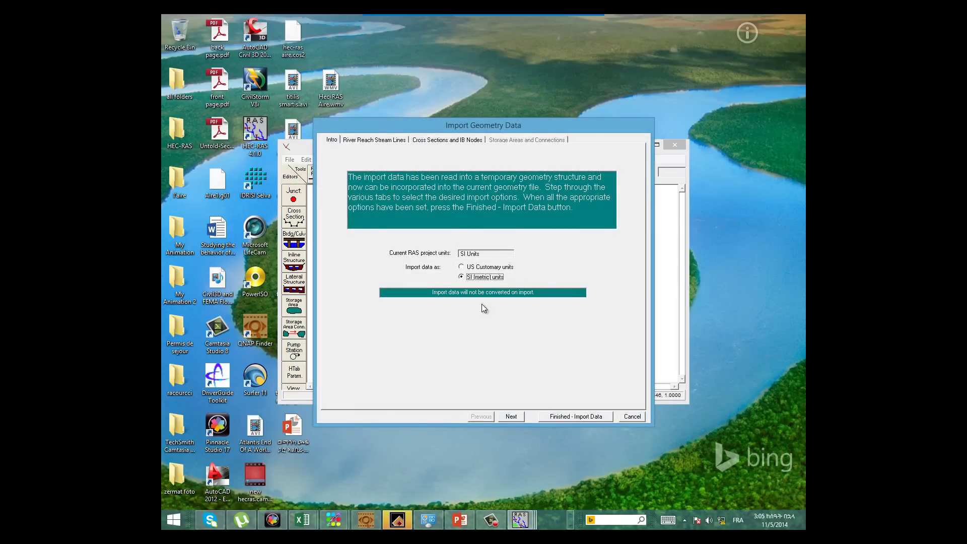
left_click(515, 417)
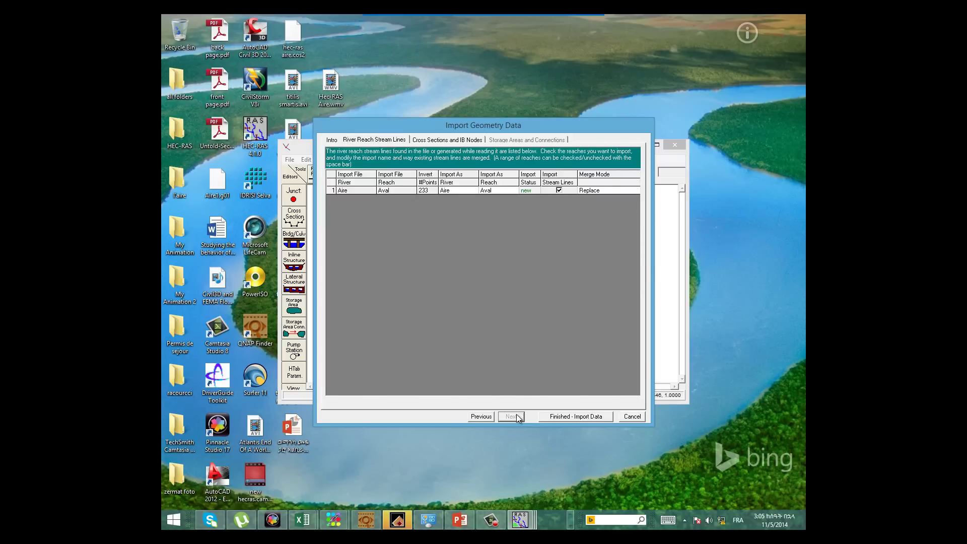
left_click(516, 415)
left_click(567, 416)
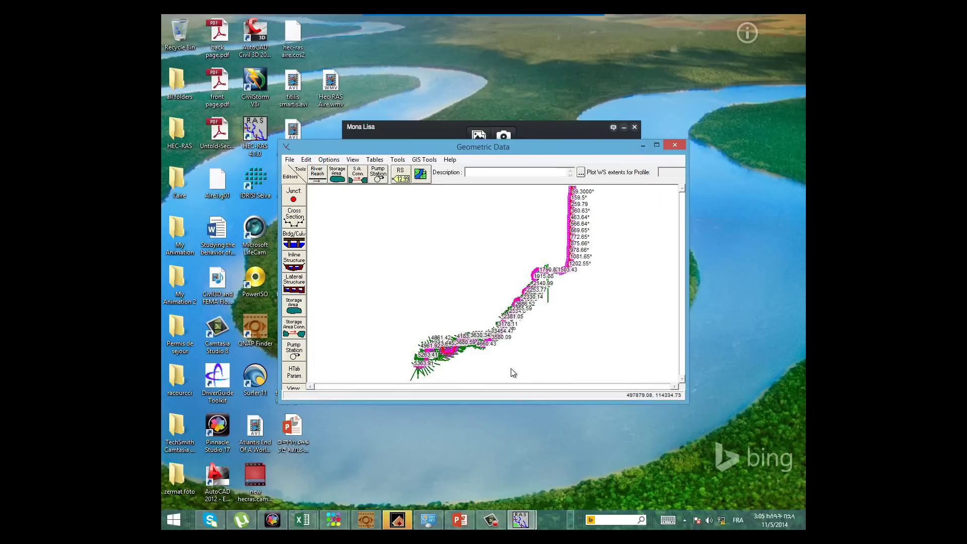
Step: Maximize the Geometric Data window and turn on panning for the river schematic
left_click(656, 145)
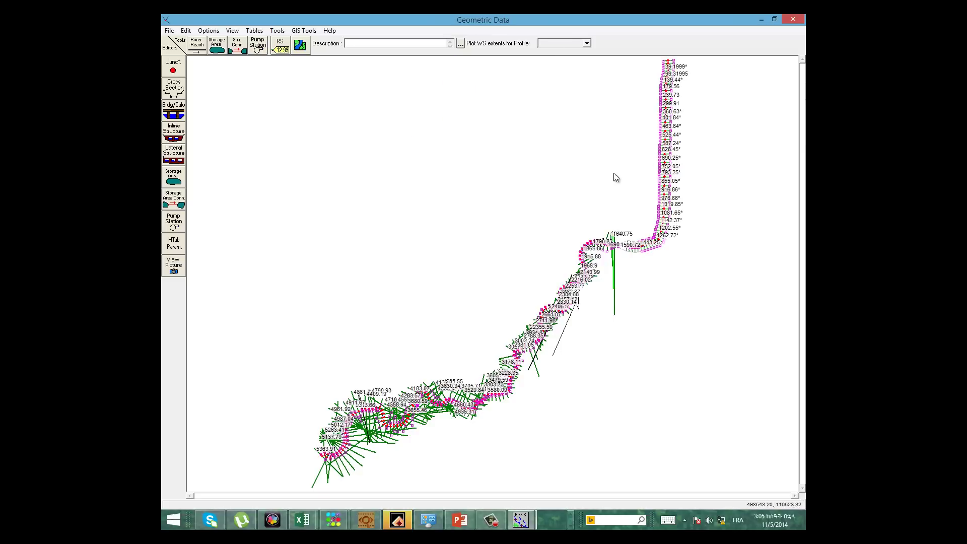
right_click(456, 162)
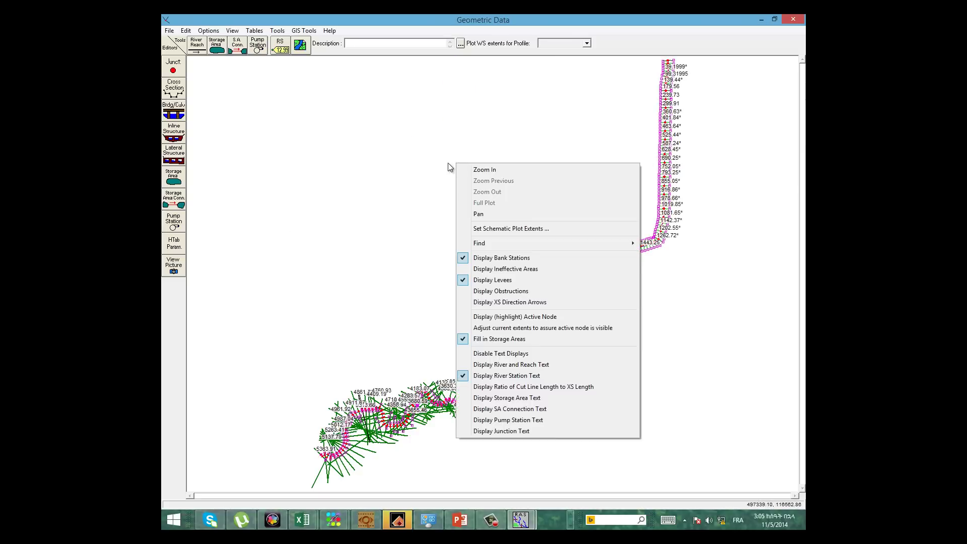
left_click(489, 217)
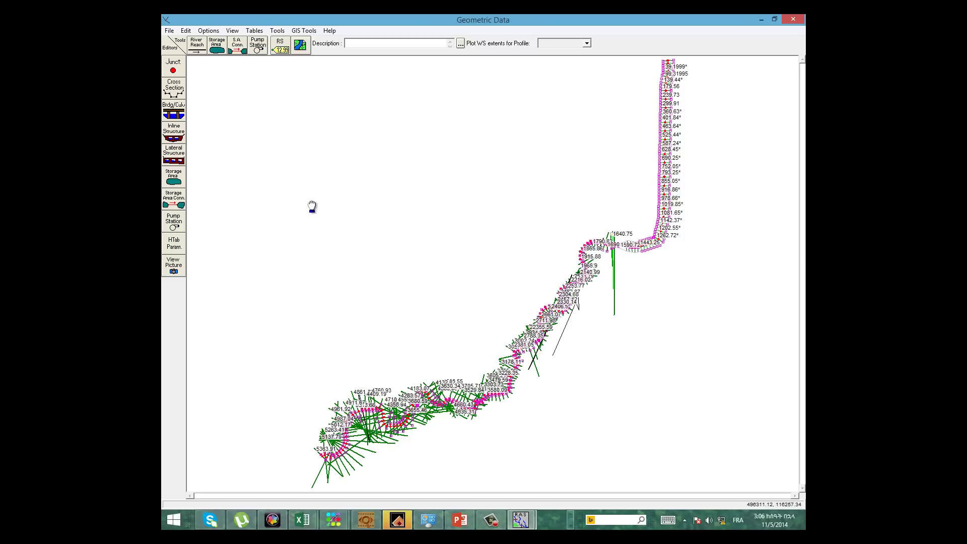
Step: Open the cross section editor full size and examine river stations 5338.78 and 5288.53, including the left levee point of 5288.53
left_click(174, 88)
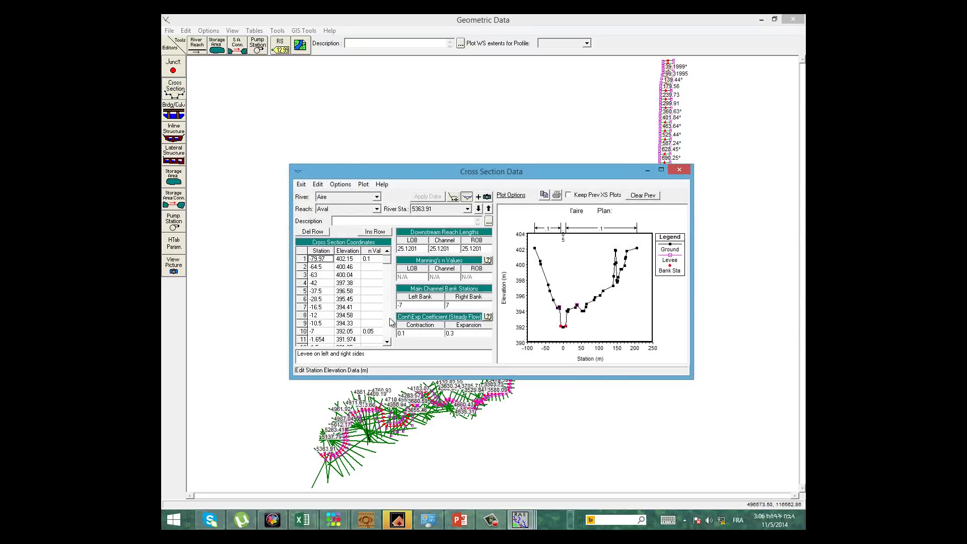
left_click(660, 169)
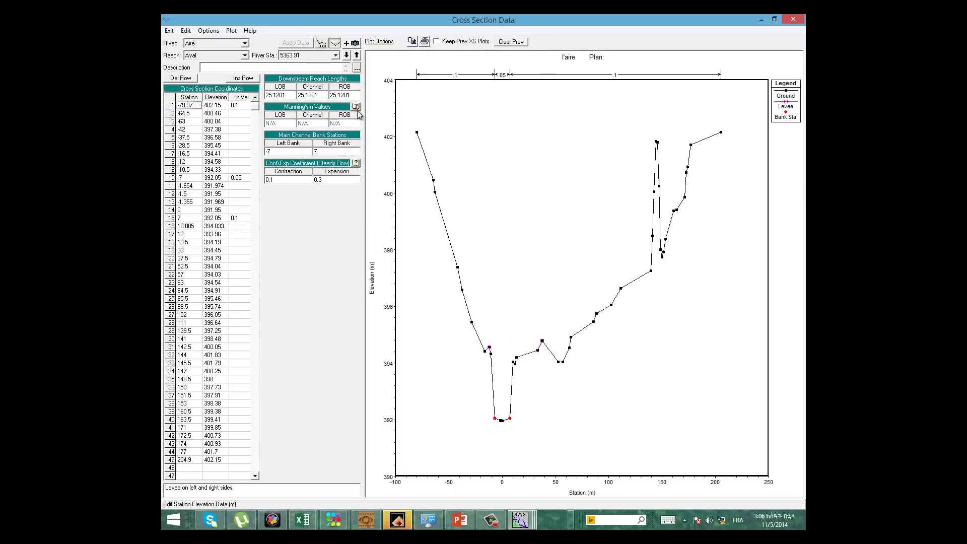
left_click(335, 55)
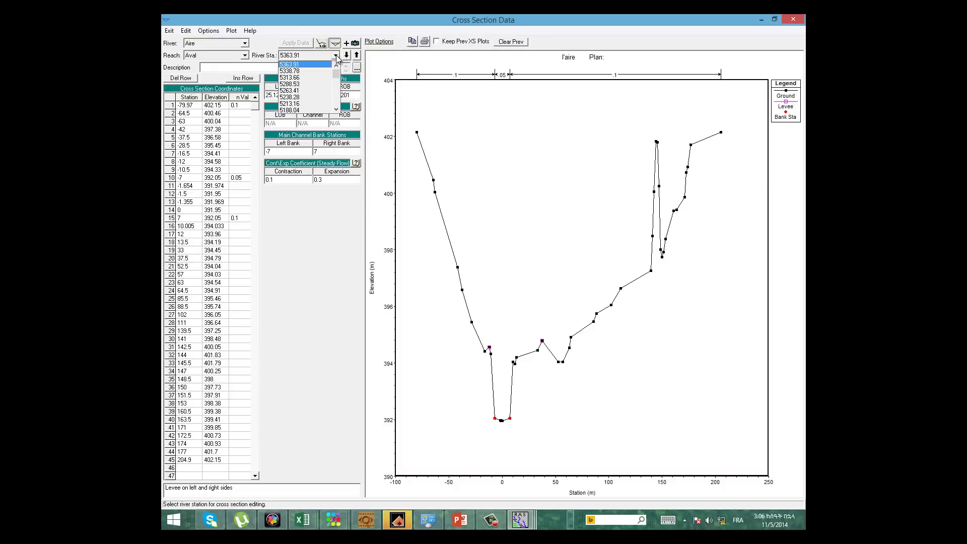
left_click(309, 71)
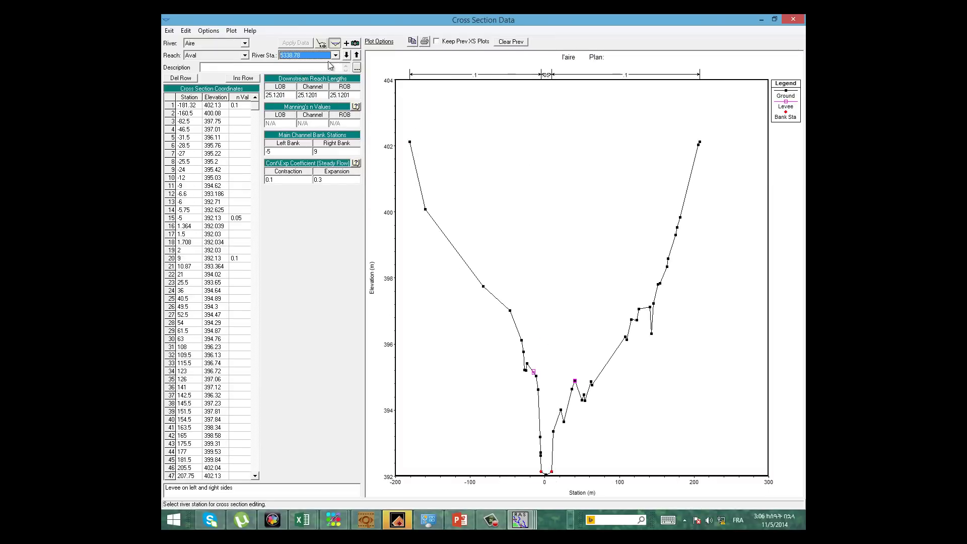
left_click(335, 55)
left_click(312, 87)
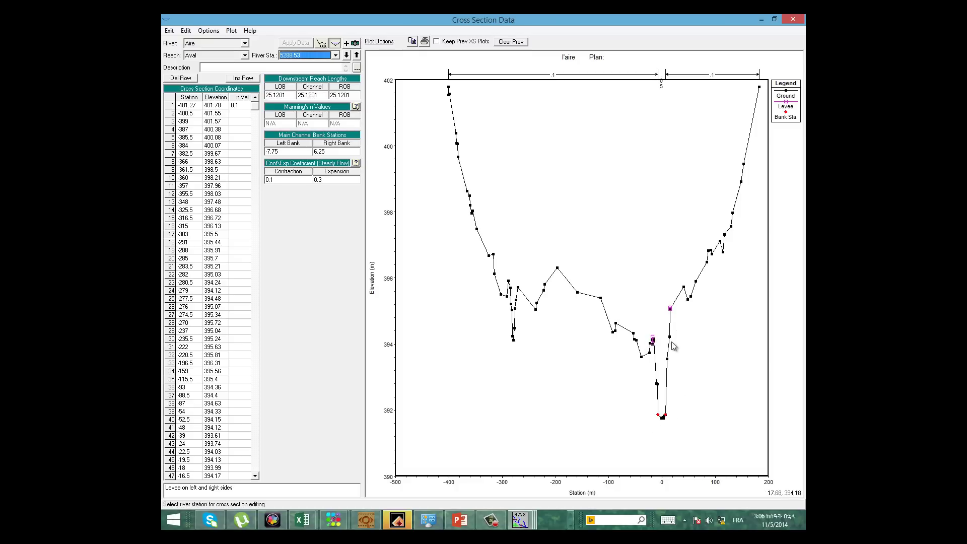
left_click(653, 339)
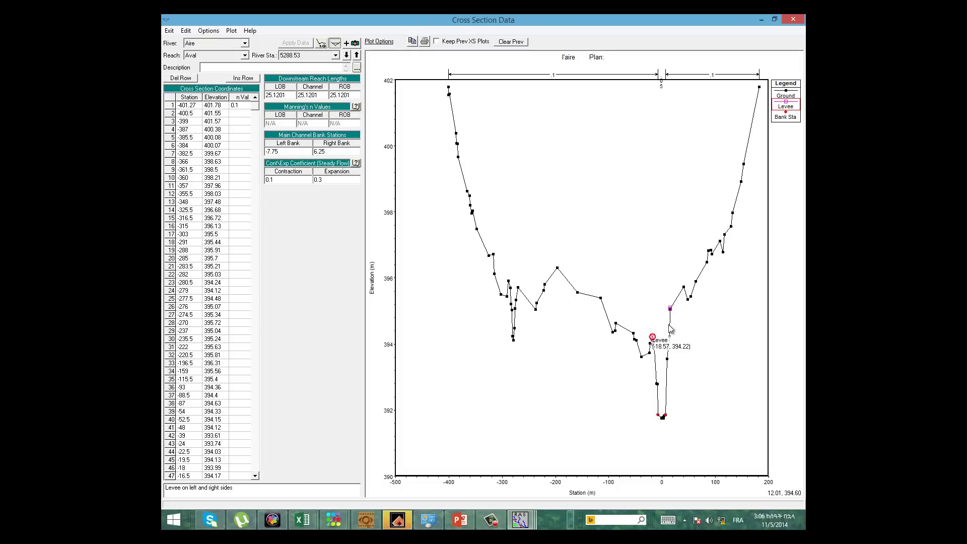
Step: Return to the river schematic and examine the cross section cut lines up close along the middle and upstream bends
left_click(761, 22)
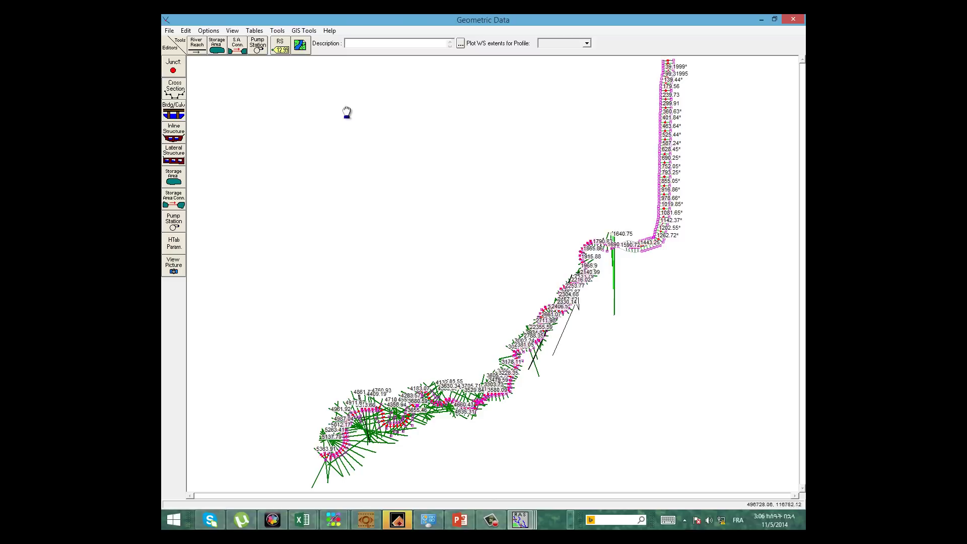
right_click(436, 161)
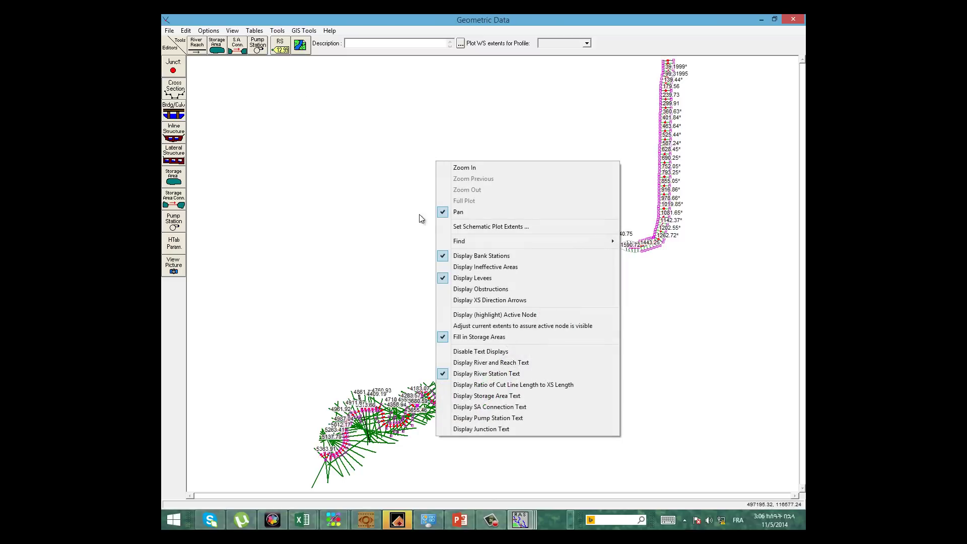
left_click(464, 168)
left_click_drag(507, 294, 559, 379)
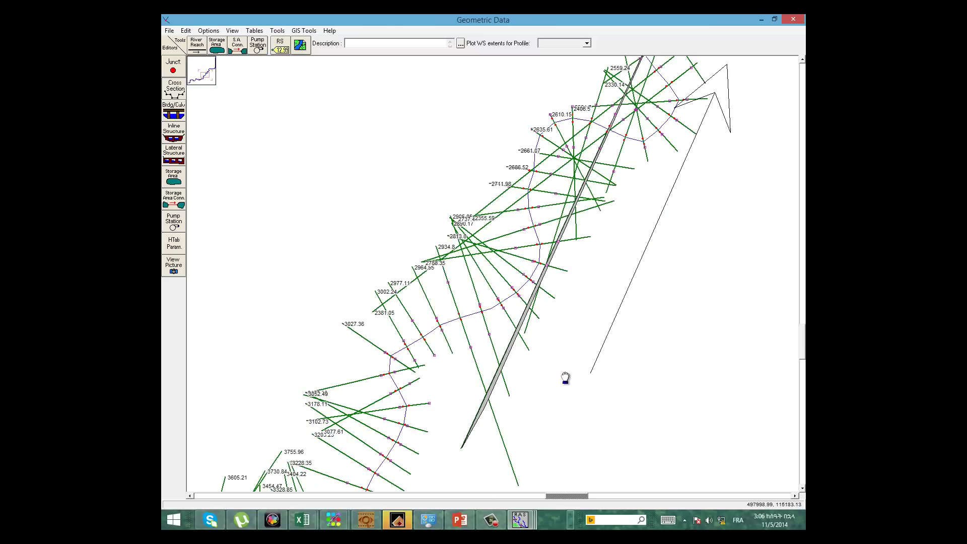
left_click_drag(477, 352, 492, 302)
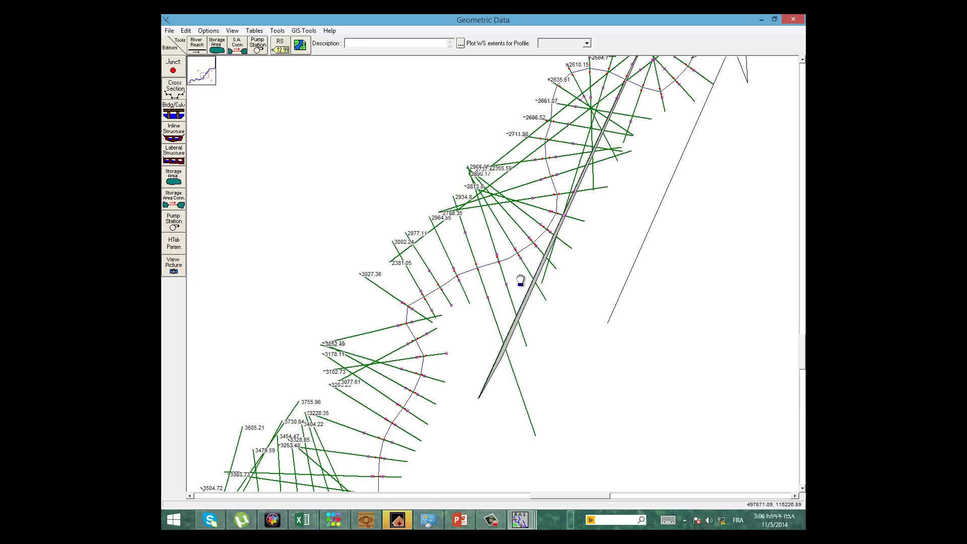
left_click_drag(557, 231, 470, 312)
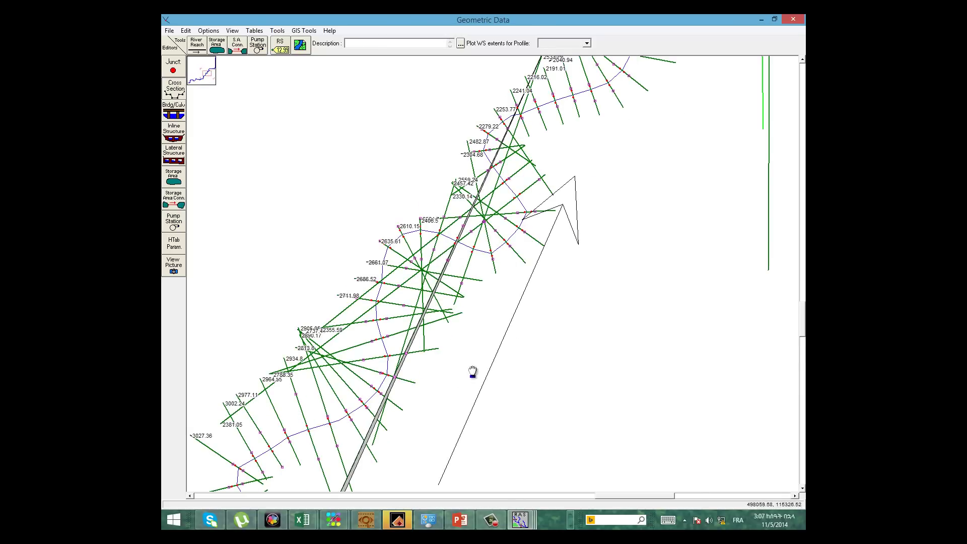
left_click_drag(472, 372, 531, 288)
left_click_drag(438, 391, 534, 210)
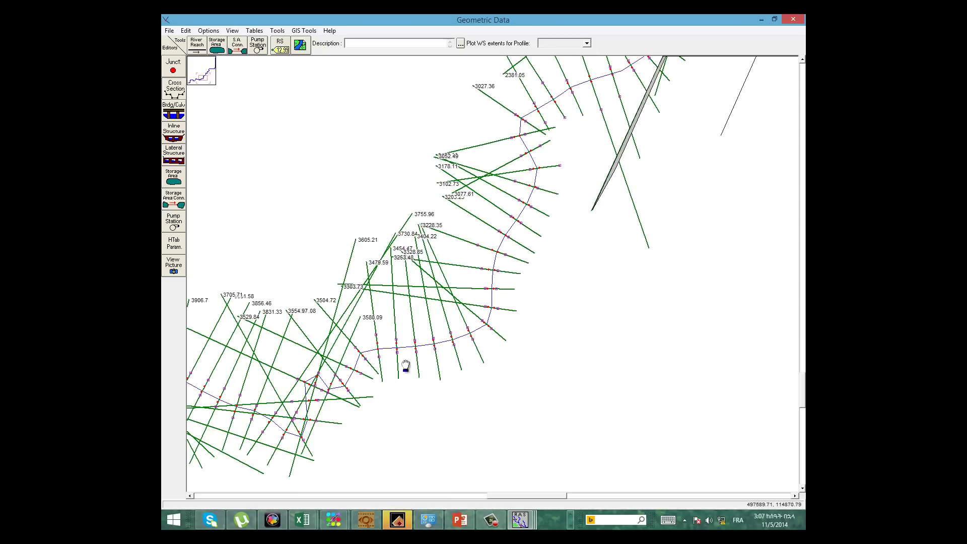
left_click_drag(406, 367, 600, 284)
left_click_drag(514, 309, 626, 277)
left_click_drag(505, 332, 574, 326)
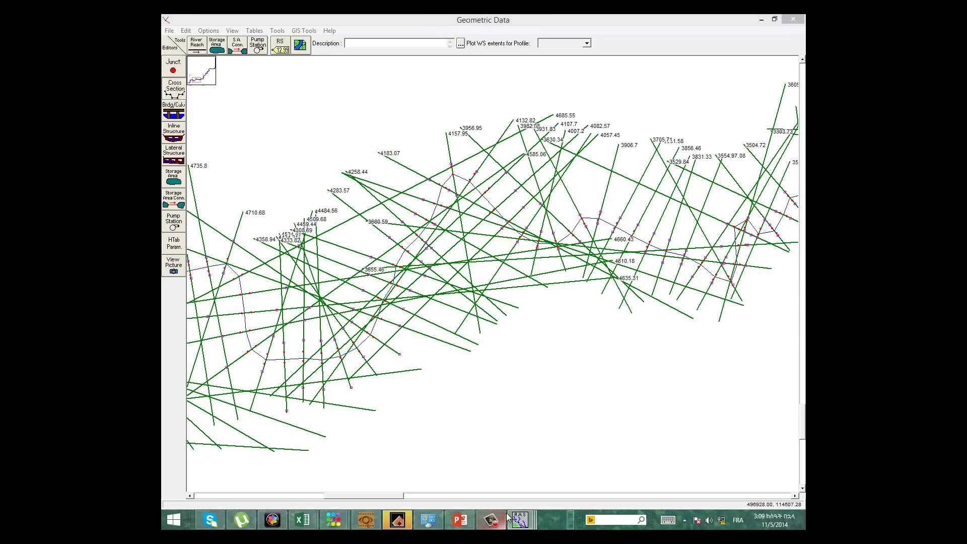
Step: Bring back the cross section editor and view the cross section at river station 4132.82
mouse_move(526, 524)
left_click(630, 459)
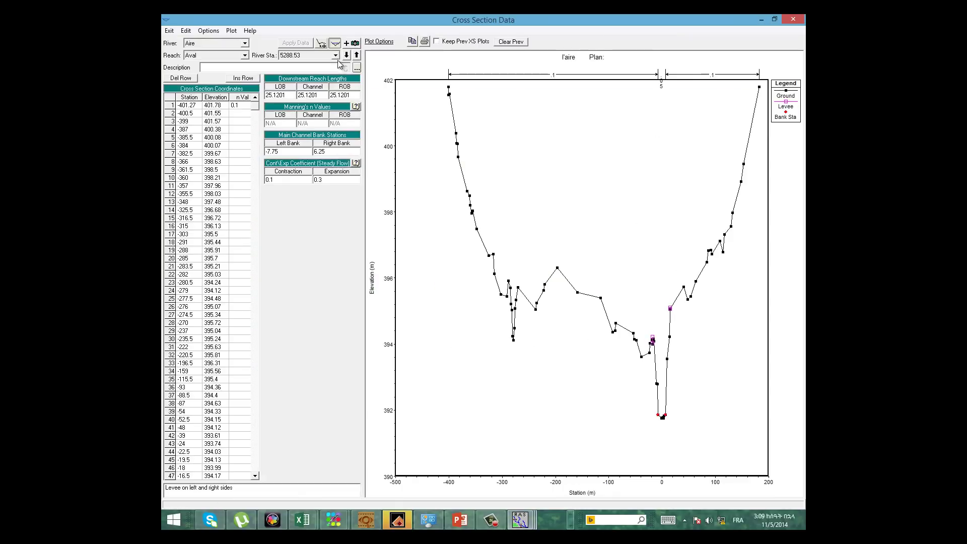
left_click(335, 56)
mouse_move(335, 73)
left_mouse_down()
mouse_move(335, 92)
mouse_move(330, 81)
left_mouse_up()
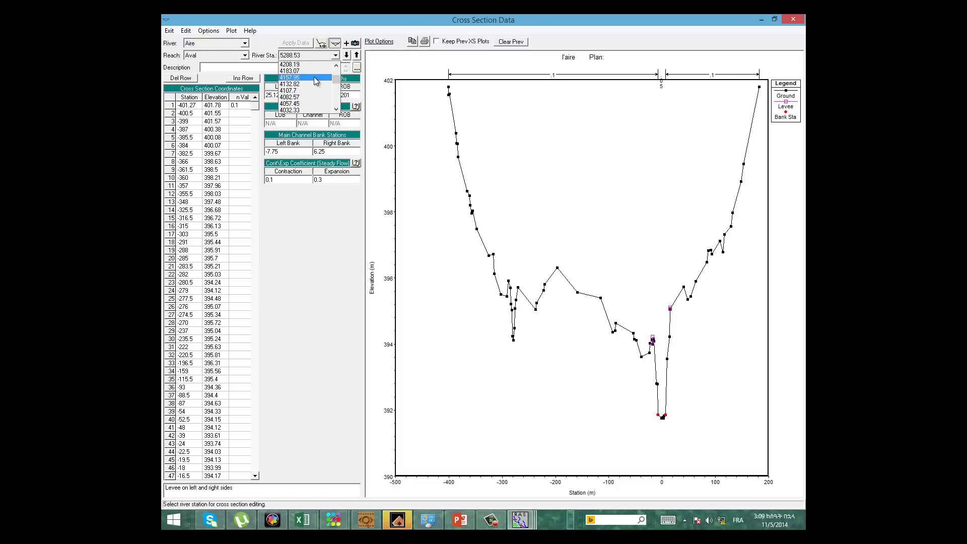
left_click(310, 85)
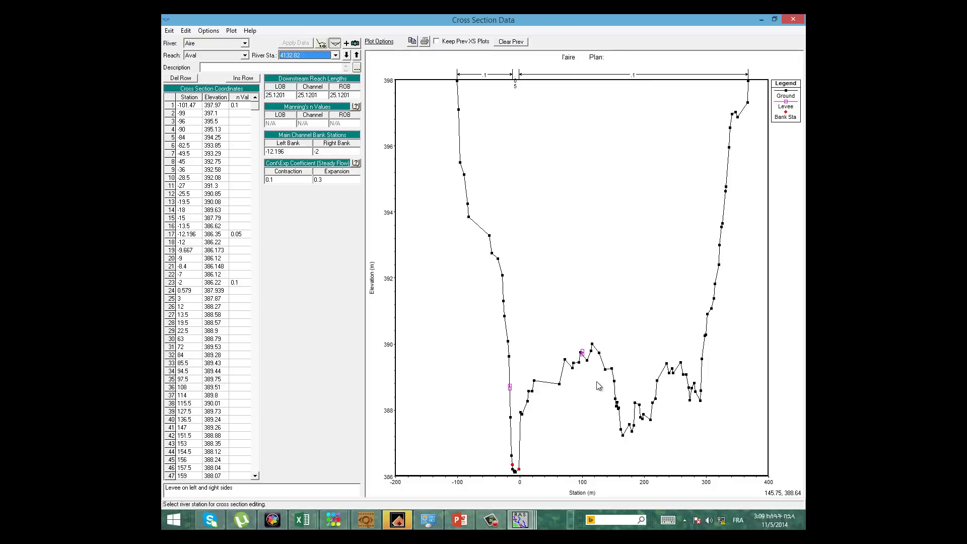
Step: Open the cross section at river station 4132.82 for full-size graphical editing and raise its right levee to an elevation of about 393.4 m
left_click(584, 355)
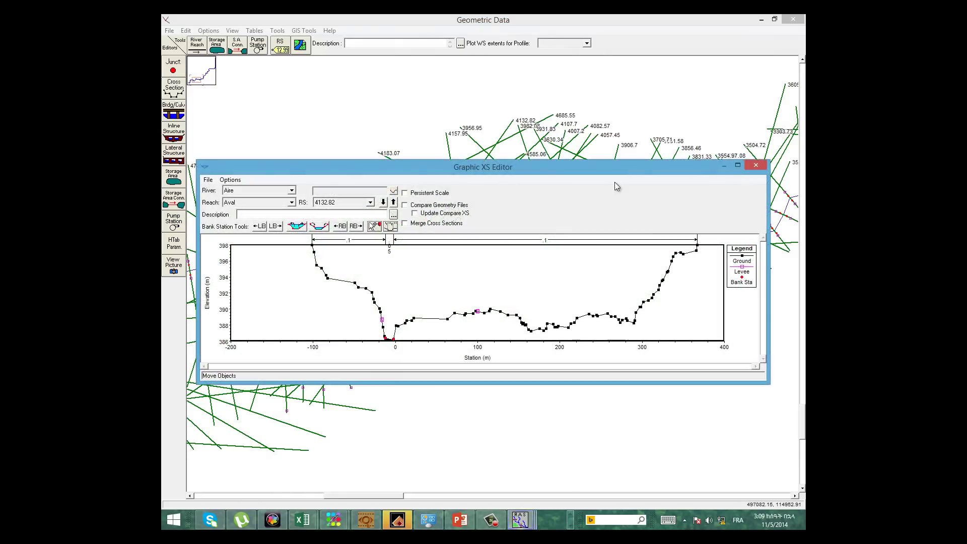
left_click(738, 165)
left_click_drag(479, 352, 479, 241)
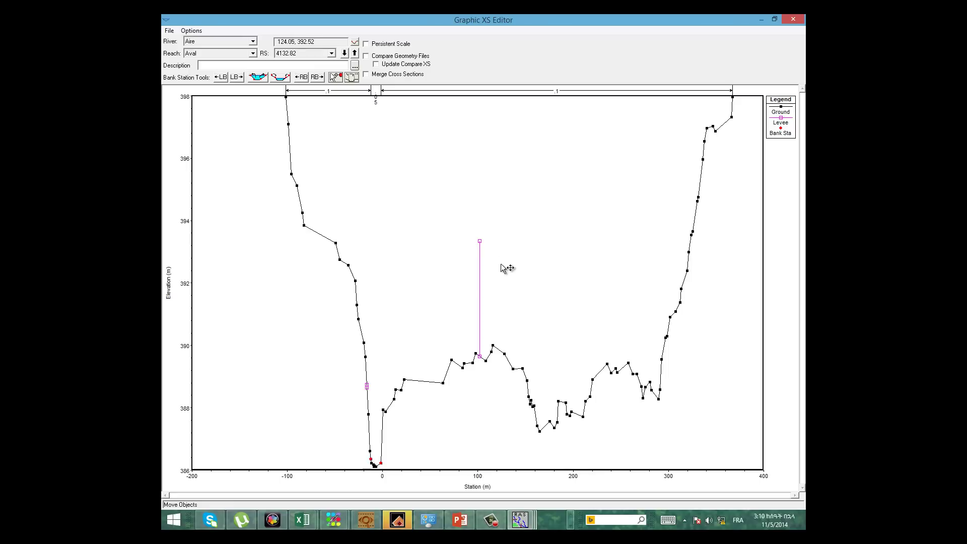
Step: Add a small blocked ineffective flow area just beyond the right levee, from about station 109 to 116 m
left_click(192, 31)
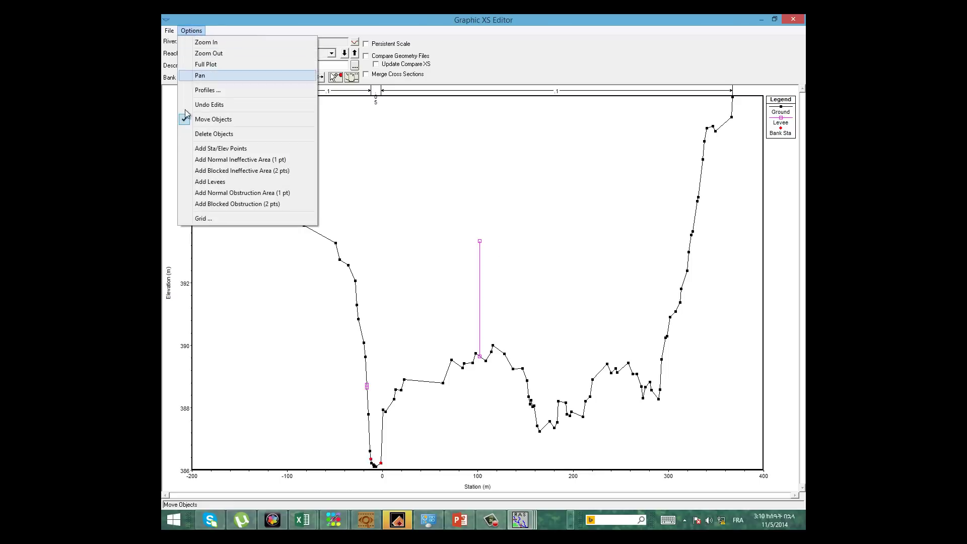
left_click(225, 171)
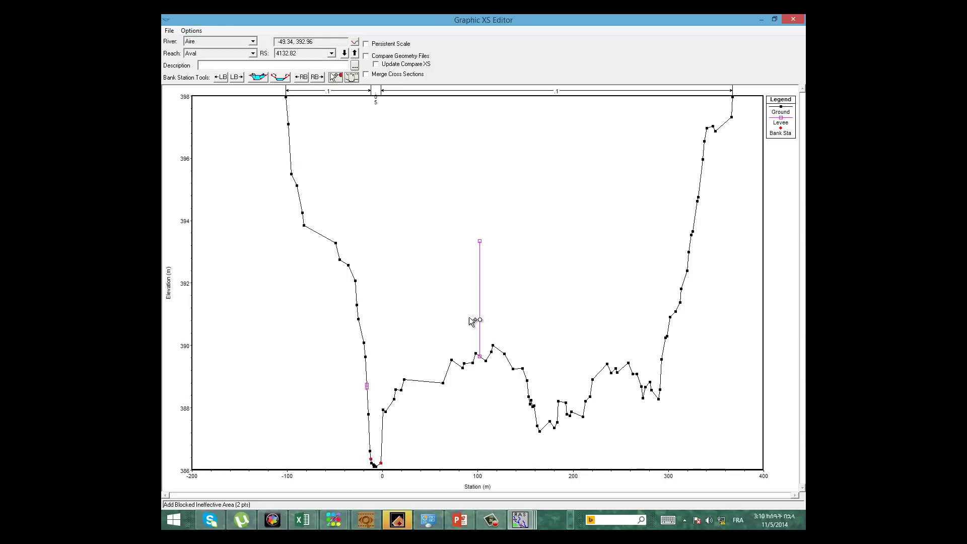
left_click(486, 360)
left_click(493, 342)
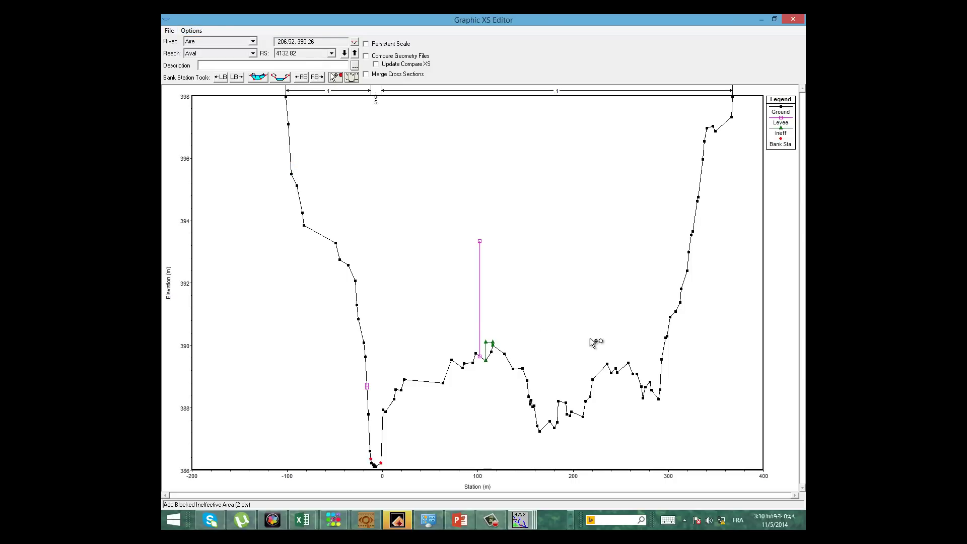
Step: Add two more blocked ineffective flow areas over the right floodplain, from about station 116 to 299 m and 116 to 167 m
left_click(493, 342)
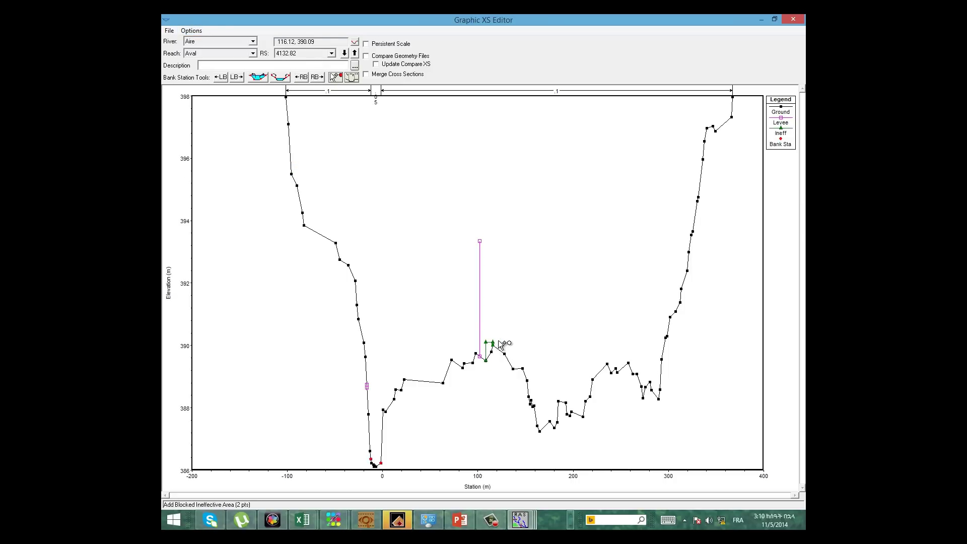
left_click(667, 337)
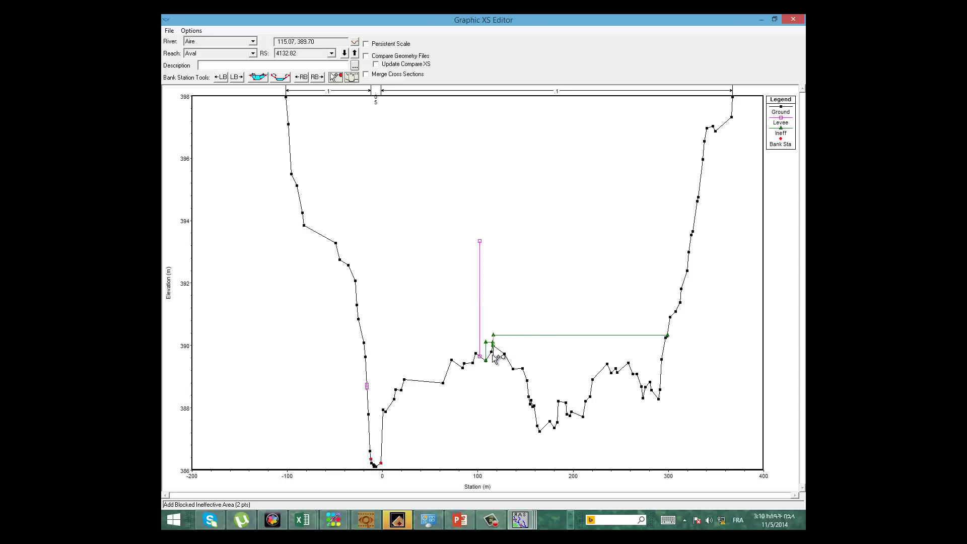
right_click(516, 352)
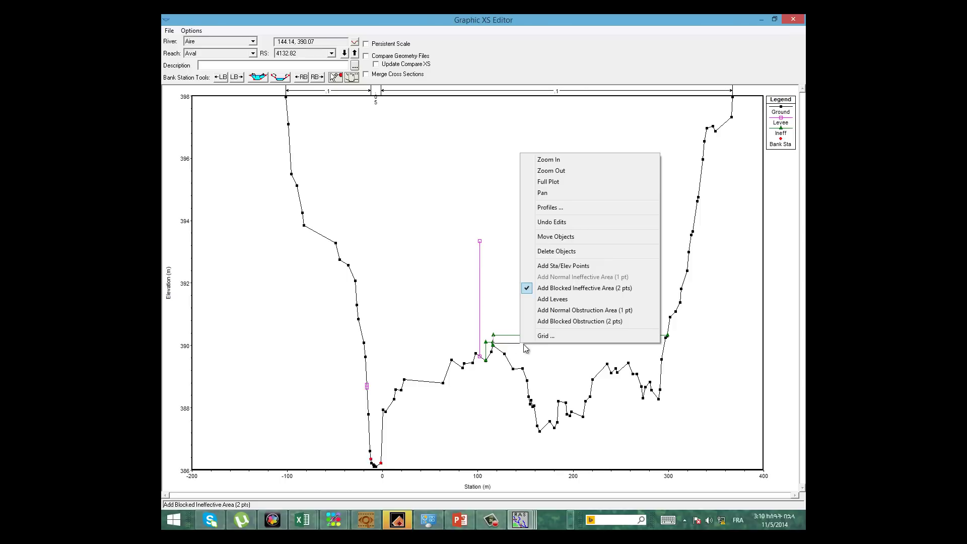
left_click(542, 358)
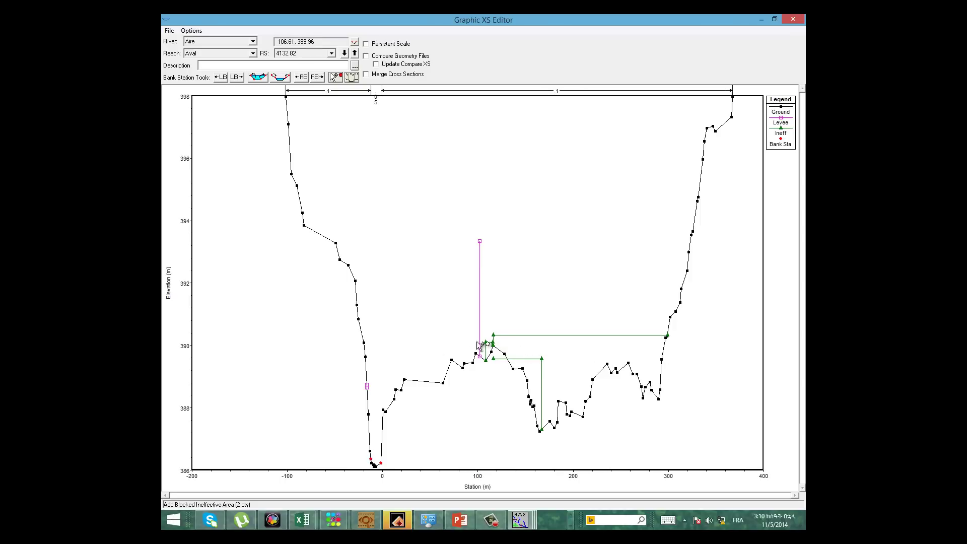
Step: Close the graphical editor, reopen the cross section data full size and view the most downstream river station, -0.96997
left_click(793, 21)
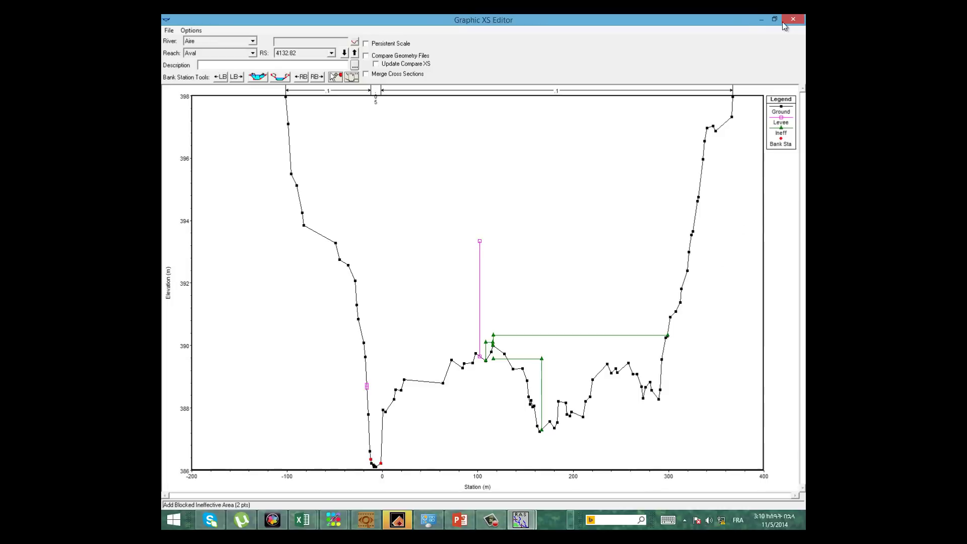
left_click(175, 89)
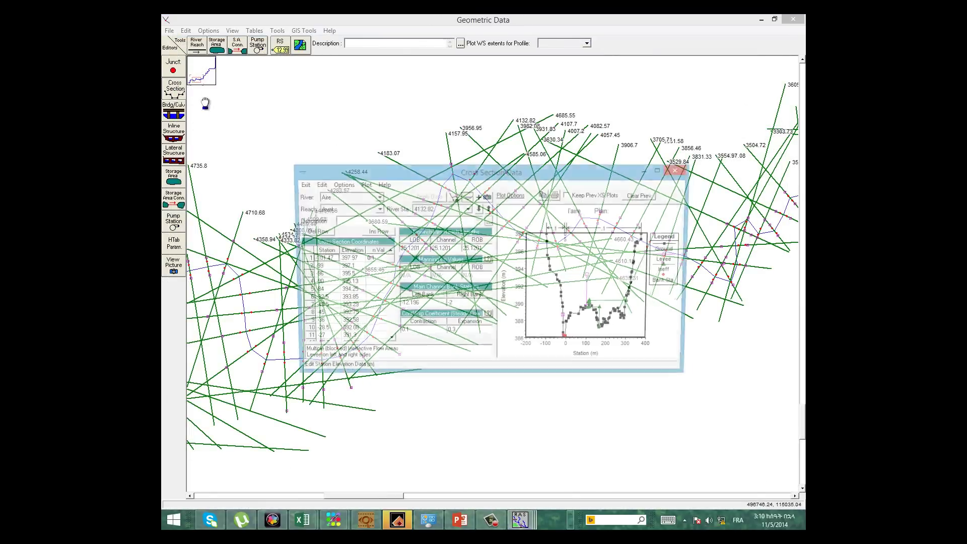
left_click(663, 168)
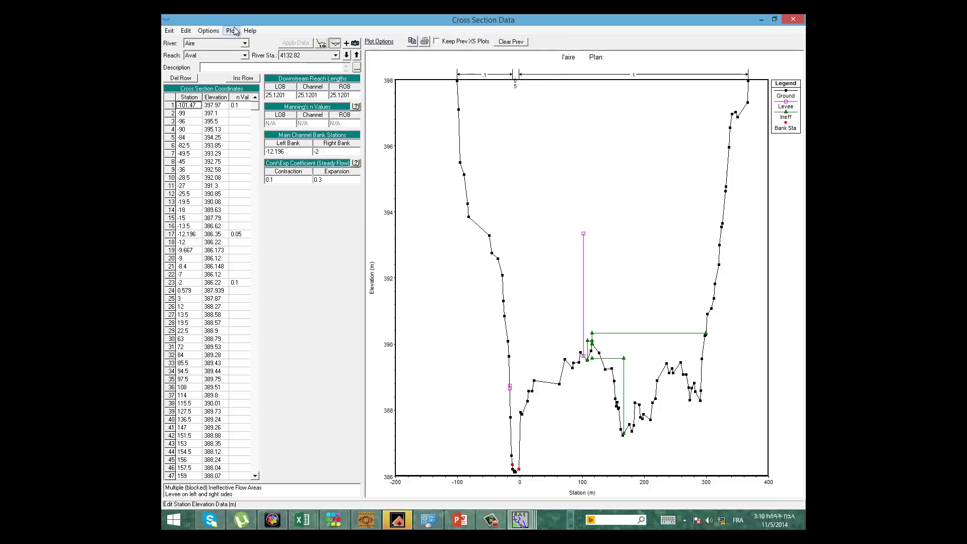
left_click(335, 56)
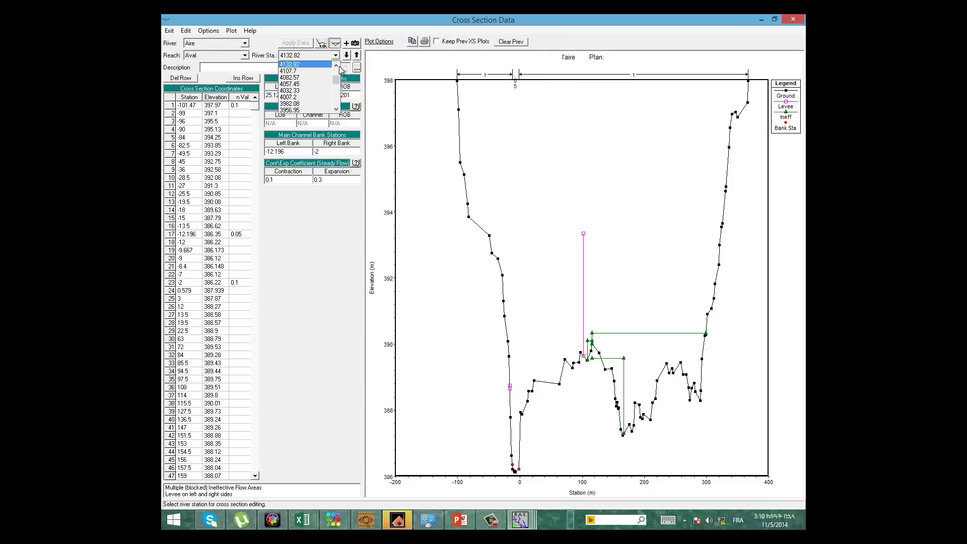
scroll(337, 96, "down", 5)
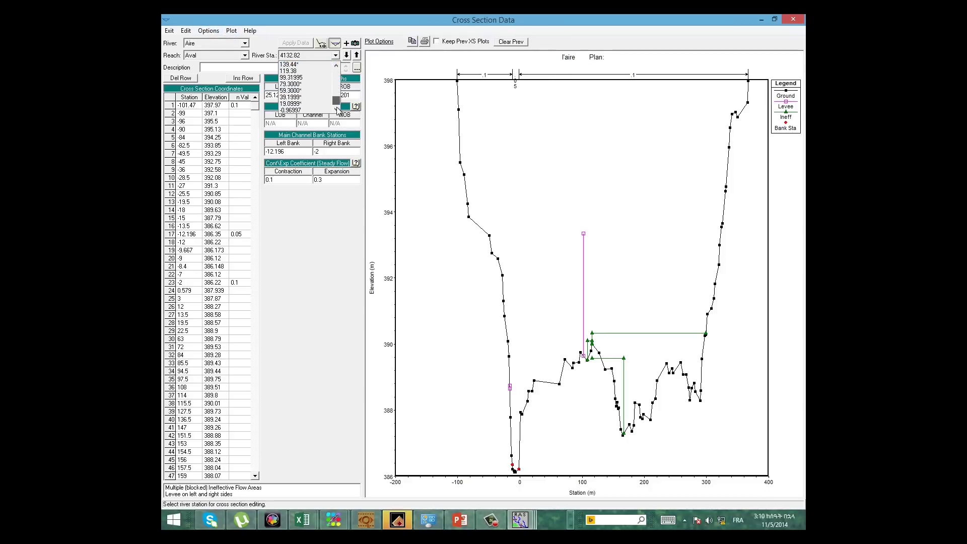
left_click(309, 110)
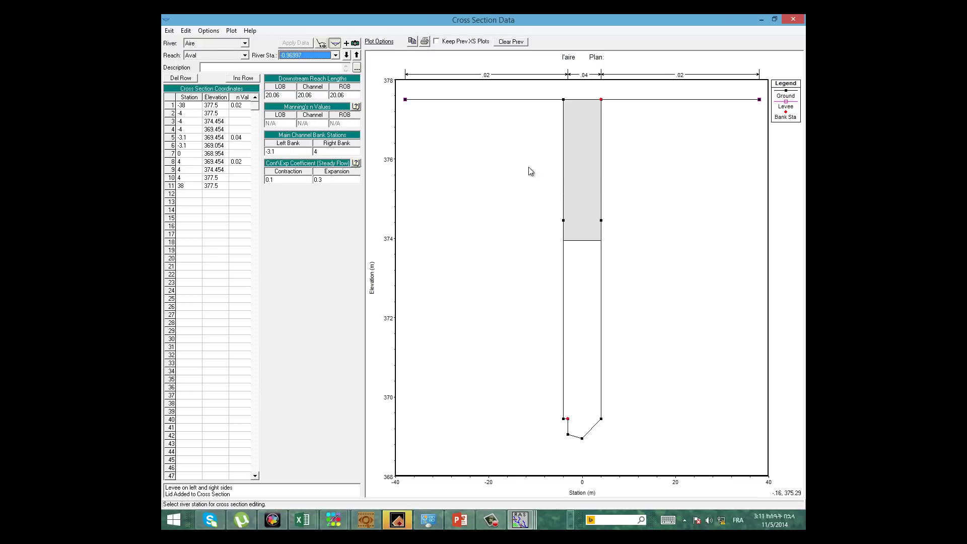
Step: Set the low elevation of the cross section's lid to 374.95 at both of its stations
left_click(208, 30)
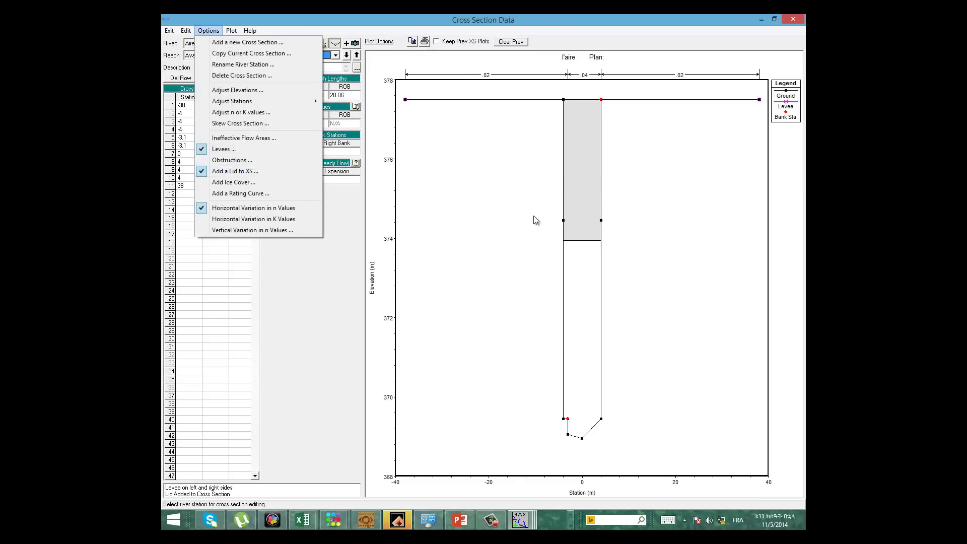
left_click(582, 216)
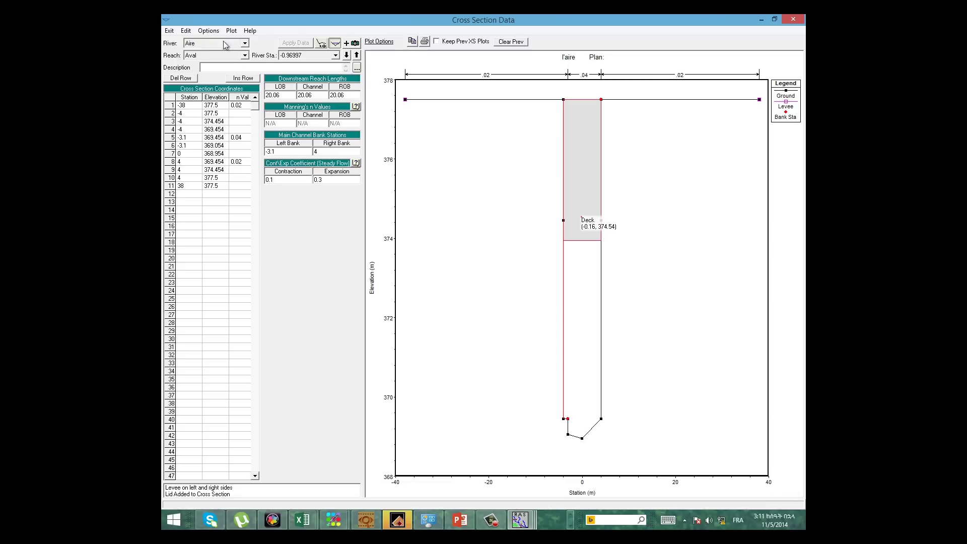
left_click(209, 31)
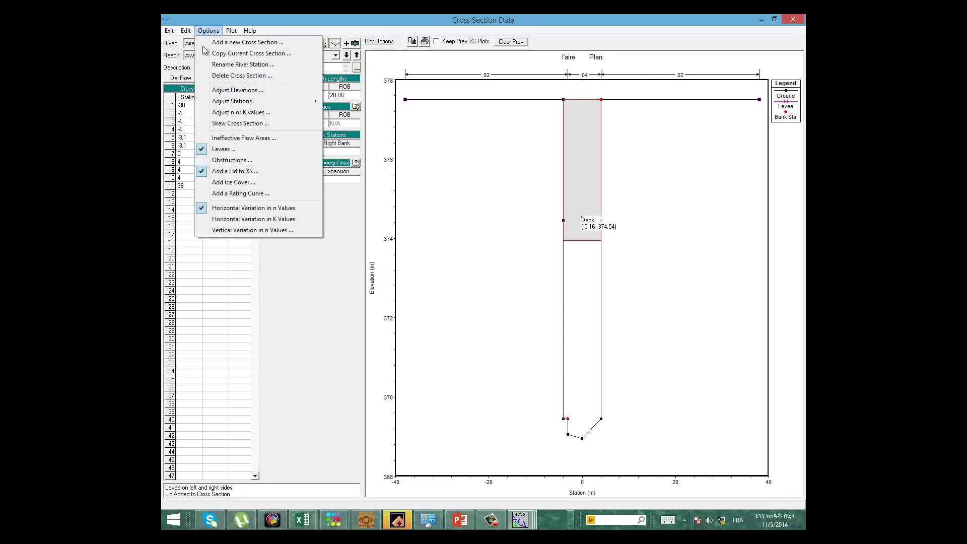
left_click(241, 172)
left_click(510, 230)
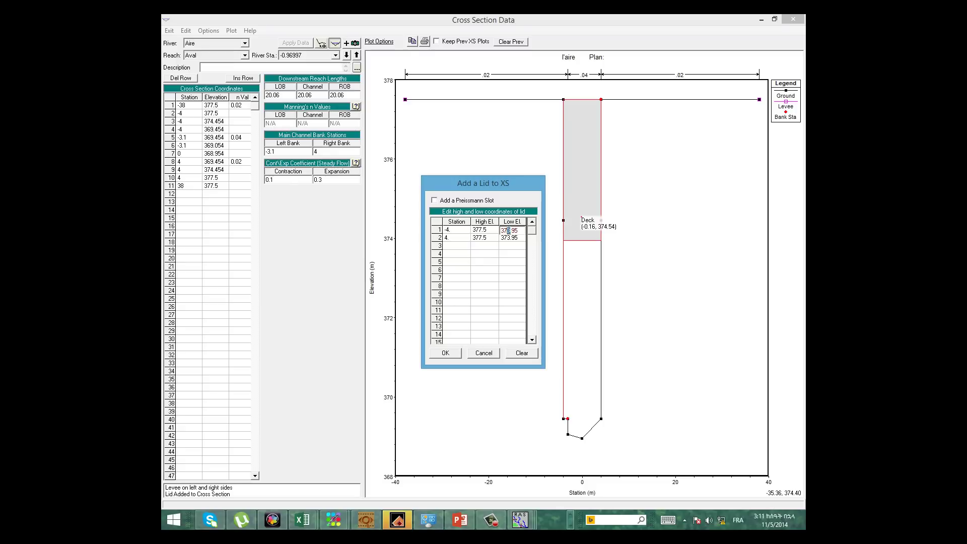
left_click(511, 238)
left_click(447, 352)
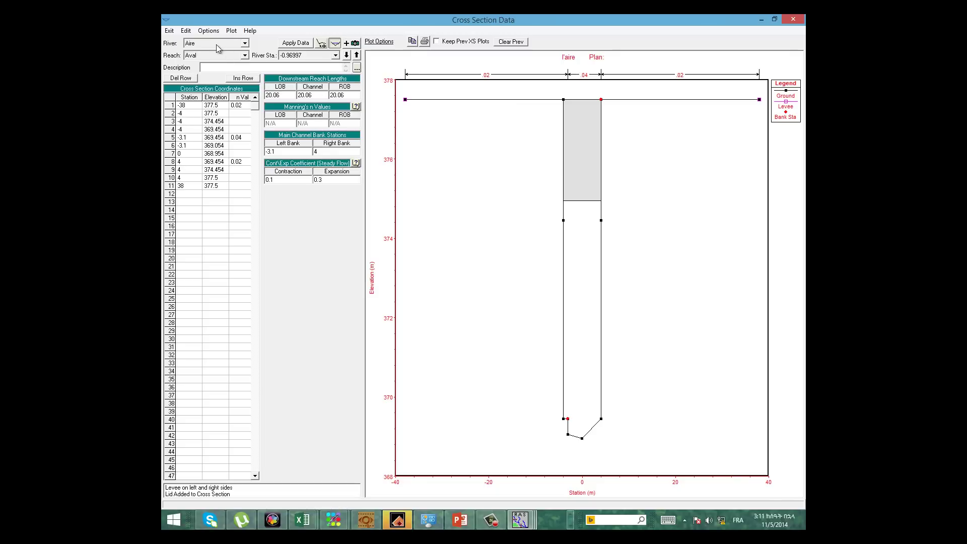
Step: Turn off horizontal variation in n values and select the left overbank Manning's n value
left_click(207, 31)
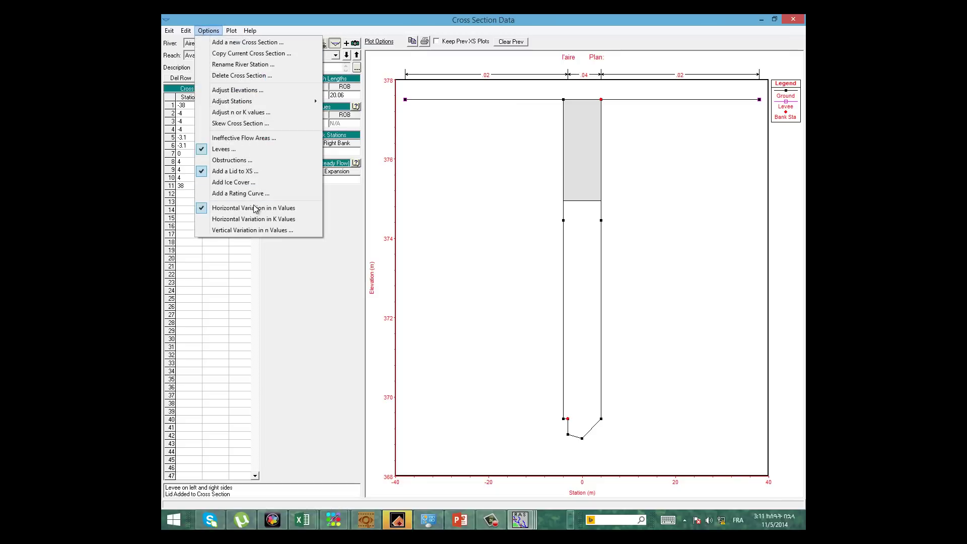
left_click(285, 208)
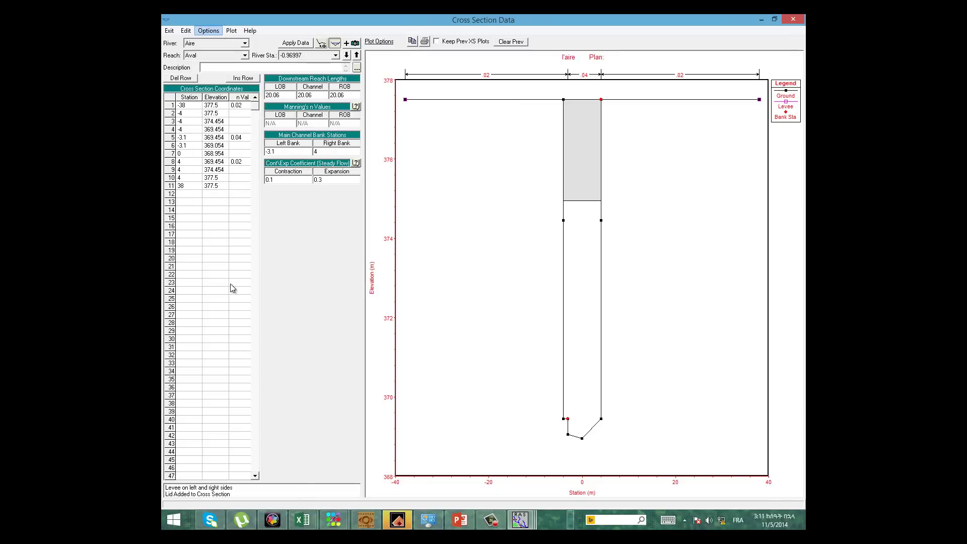
left_click(238, 283)
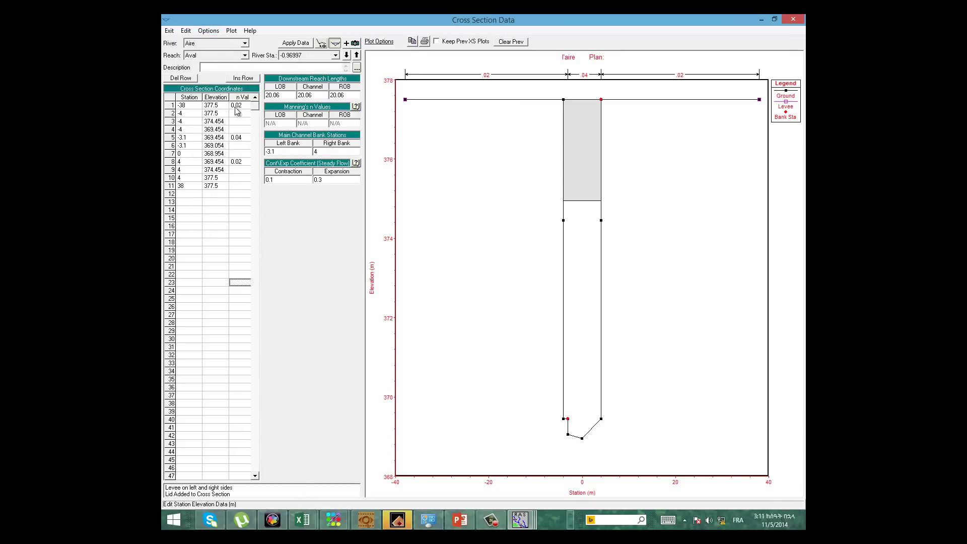
left_click(208, 30)
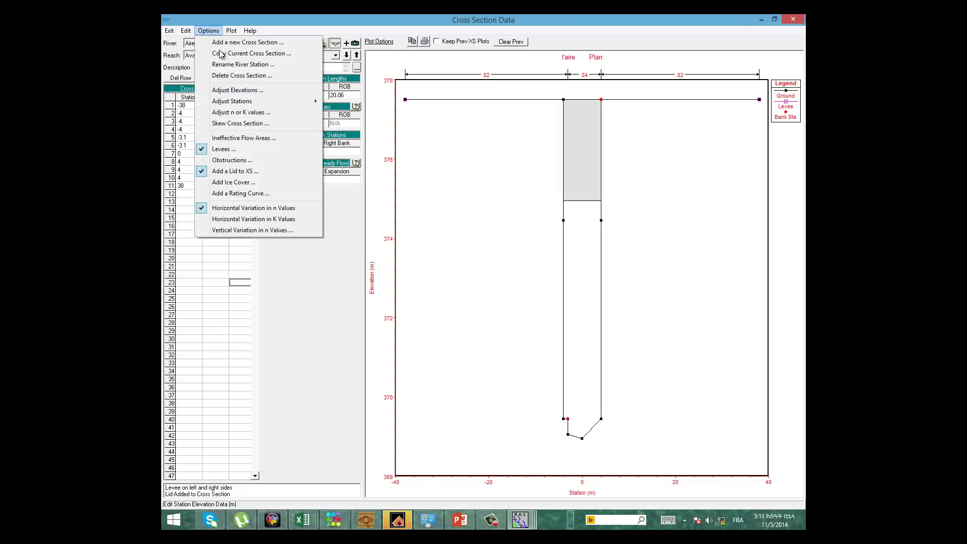
left_click(240, 209)
left_click(528, 302)
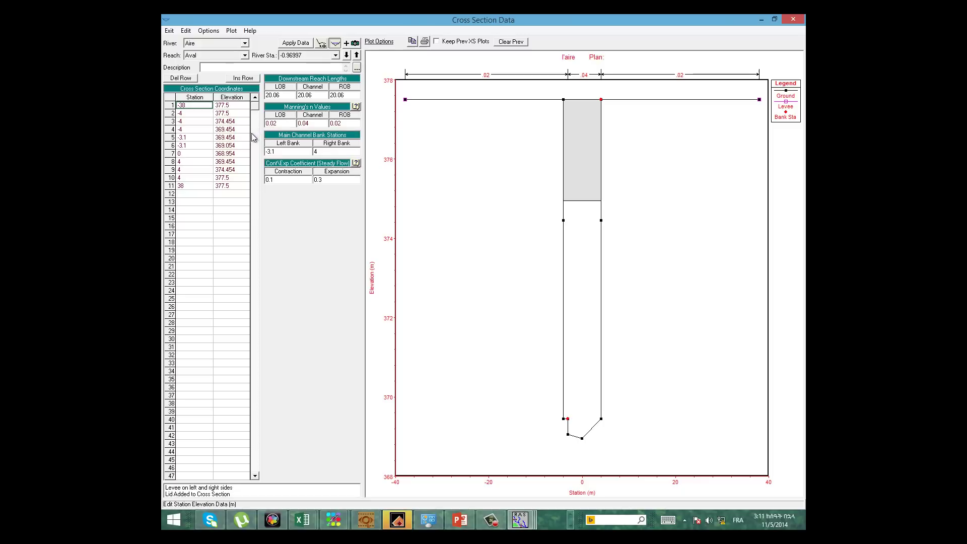
left_click(286, 124)
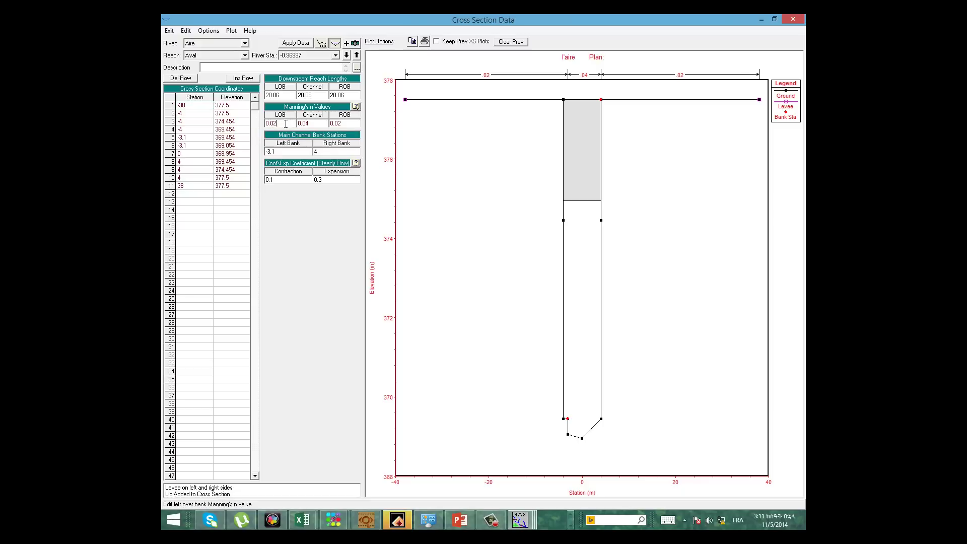
left_click_drag(285, 119, 267, 120)
Step: Turn horizontal variation in n values back on and select the n value at station -3.1
left_click(213, 30)
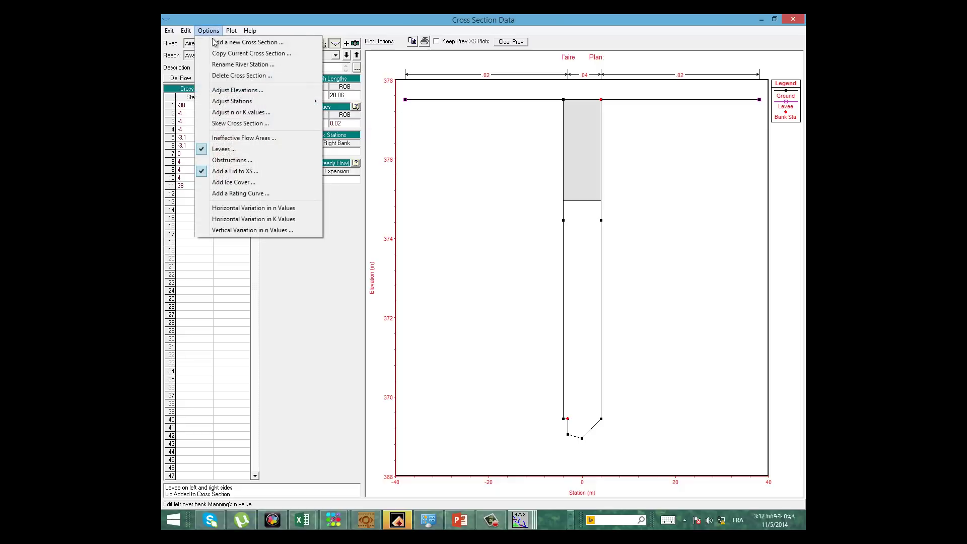
left_click(244, 207)
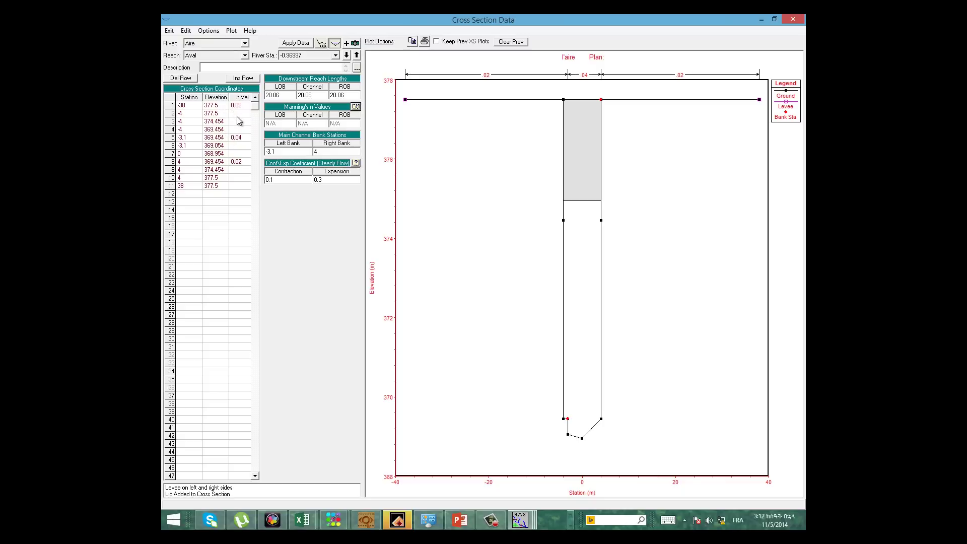
left_click(238, 141)
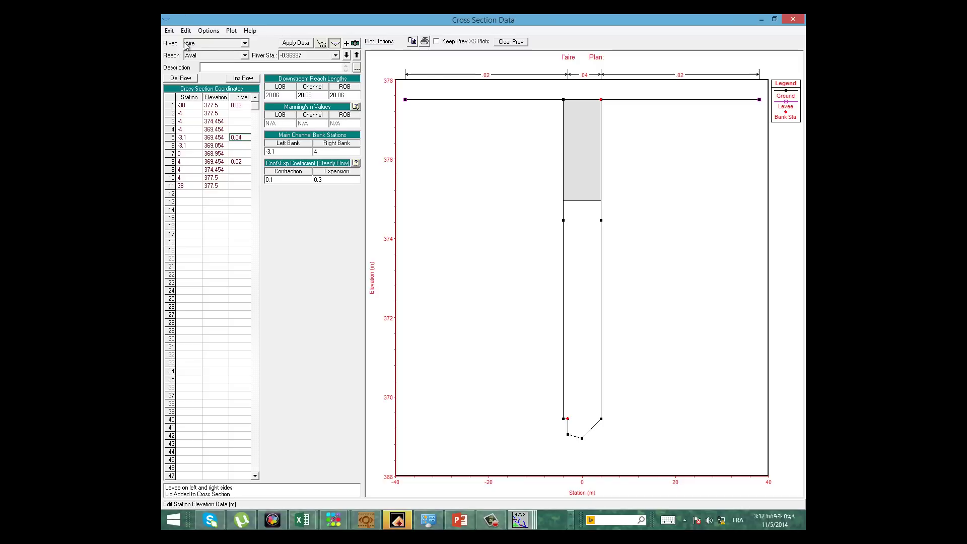
left_click(208, 31)
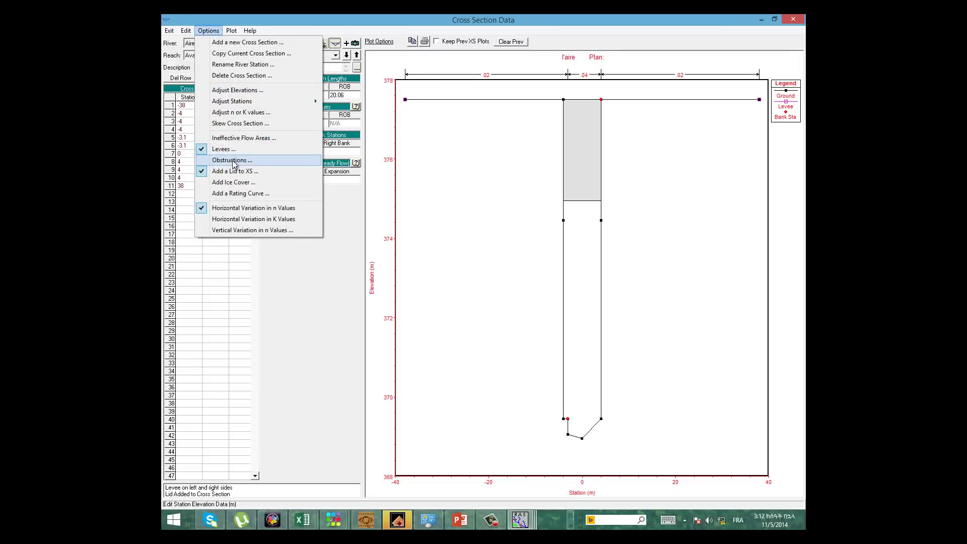
left_click(496, 232)
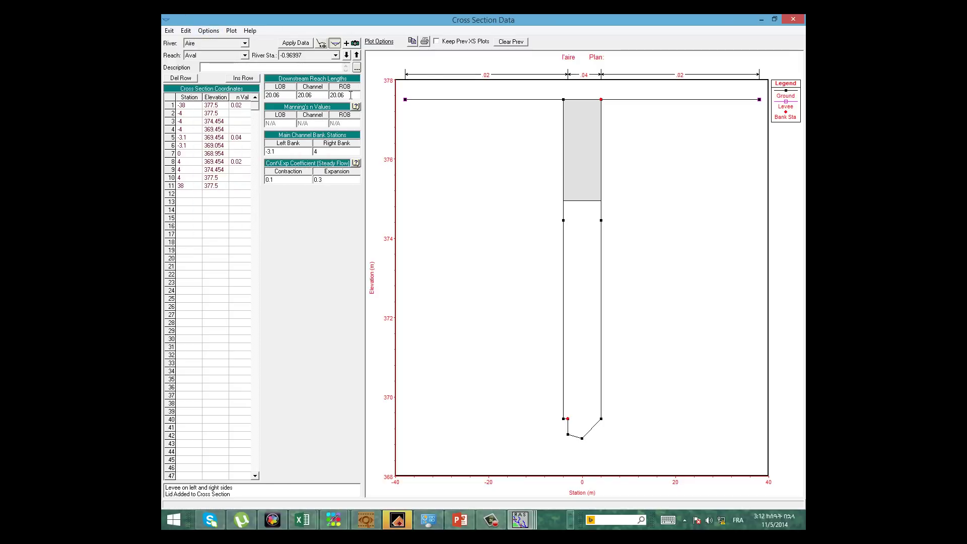
Step: Switch to a river station farther upstream and examine the lidded cross sections one after another up to river station 1363.01*
left_click(336, 56)
scroll(305, 91, "up", 3)
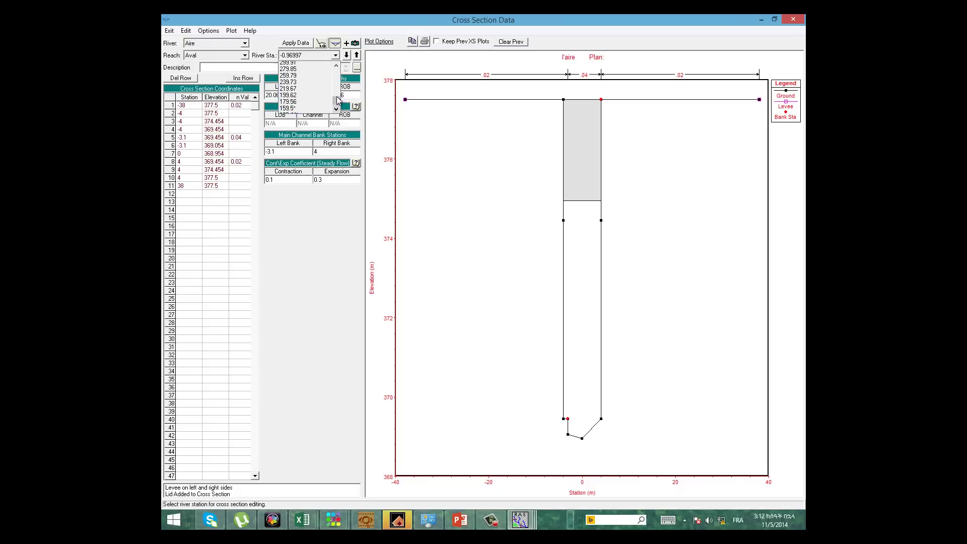
left_click(303, 92)
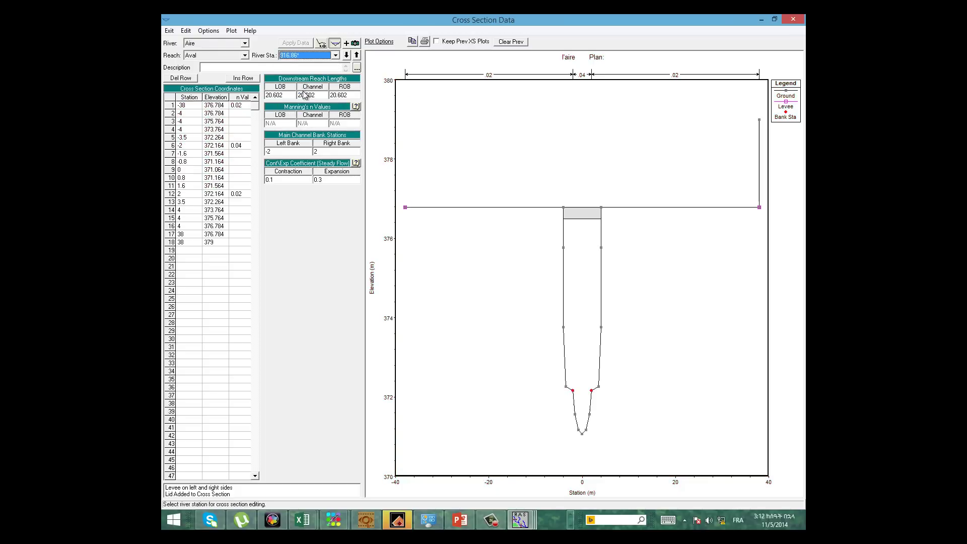
left_click(357, 55)
left_click(356, 55)
left_click(356, 55)
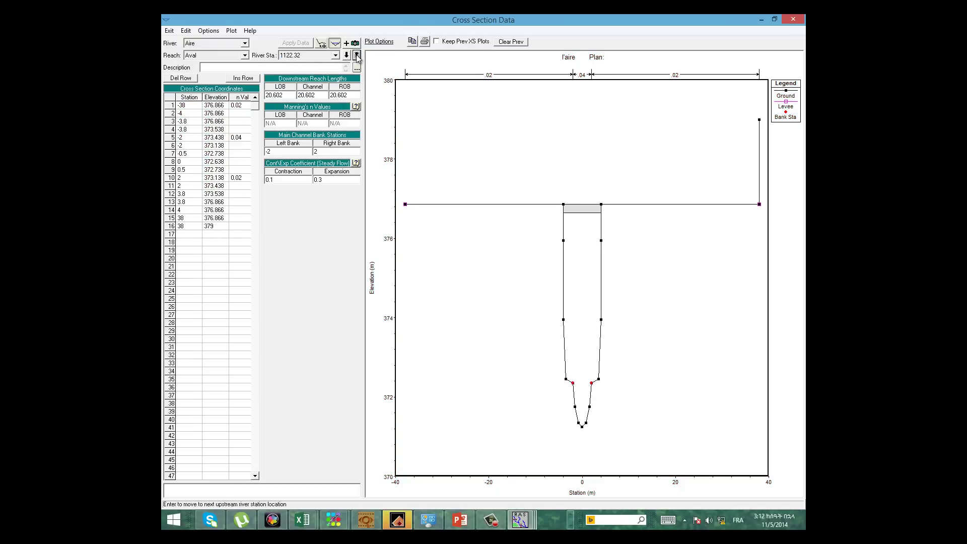
left_click(356, 54)
left_click(357, 55)
left_click(356, 55)
left_click(357, 55)
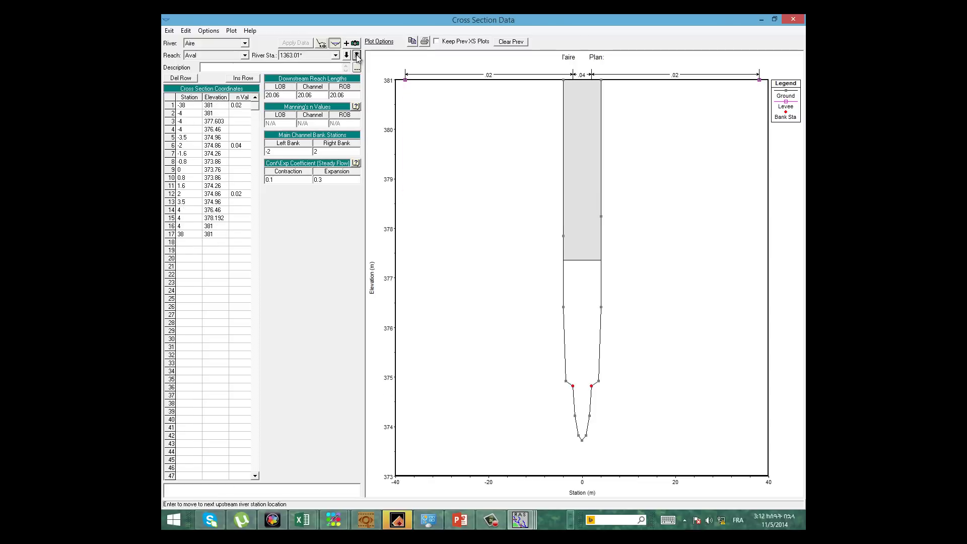
Step: Step through the upstream cross sections to river station 1483.37 and examine its blocked obstruction and the available cross section options
left_click(356, 55)
left_click(356, 54)
left_click(356, 54)
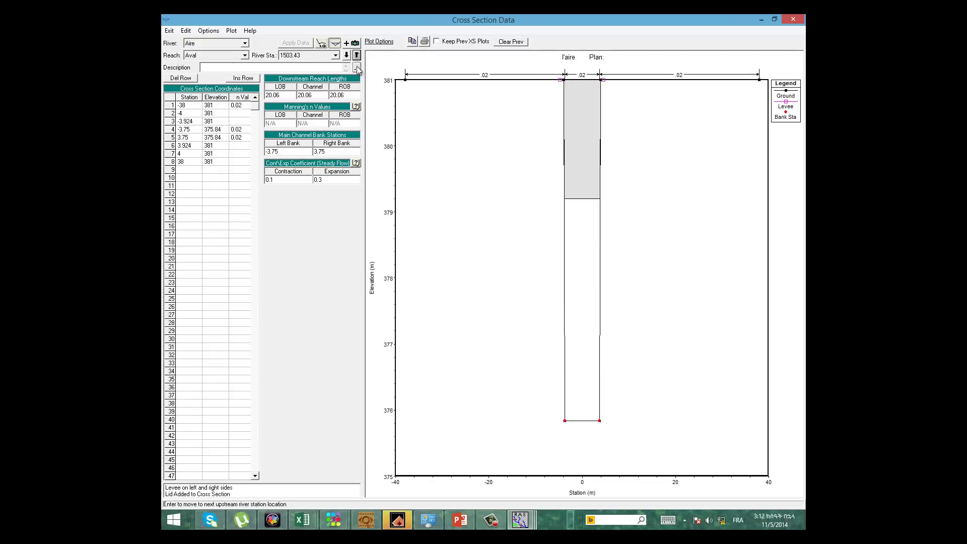
left_click(347, 55)
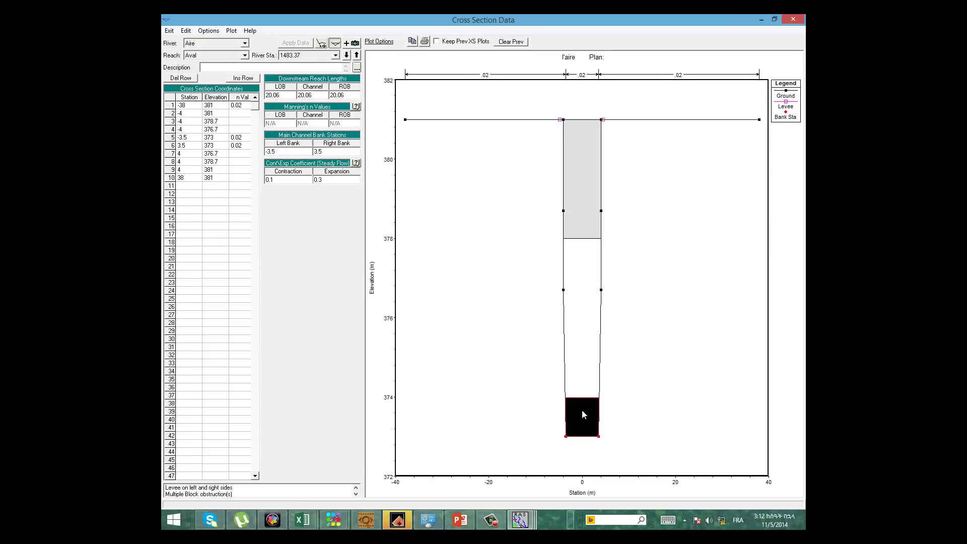
mouse_move(582, 412)
left_click(211, 32)
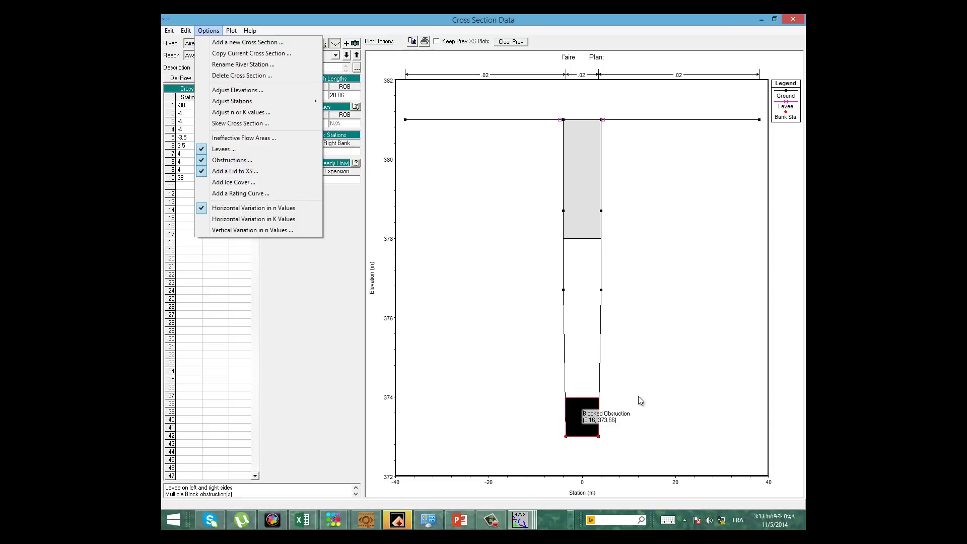
left_click(584, 414)
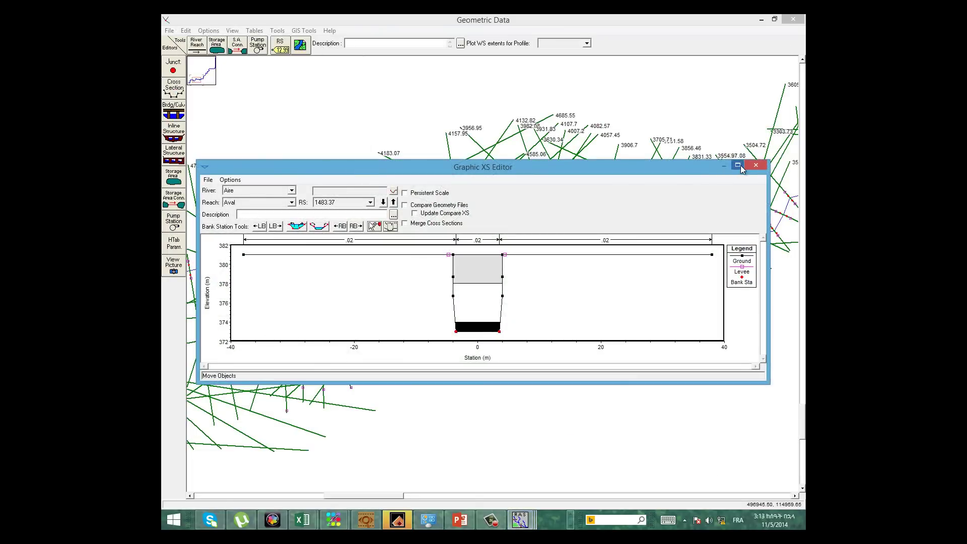
Step: In the graphical editor, move cross section 1483.37's bank stations to the channel's upper edges and its levees to the section's outer ends
left_click(738, 164)
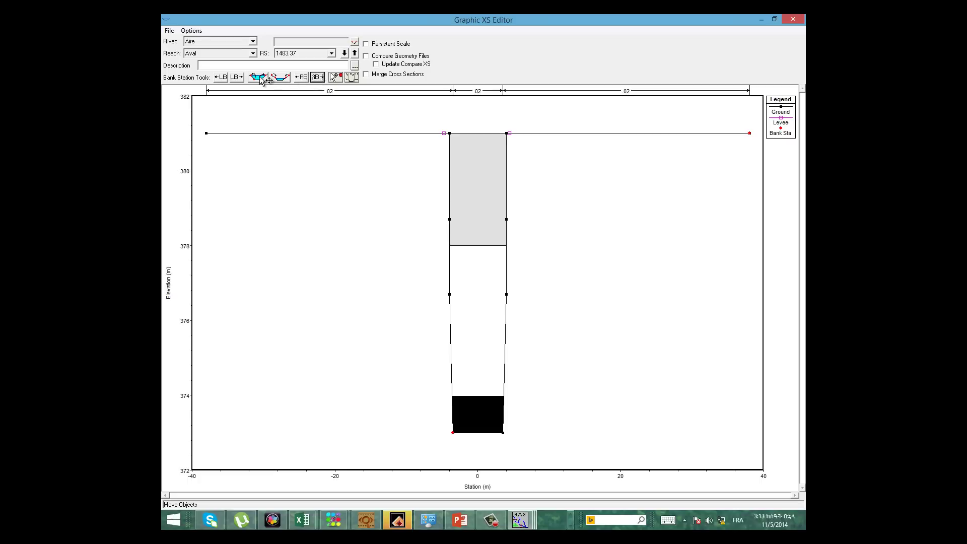
left_click(225, 76)
left_click(237, 77)
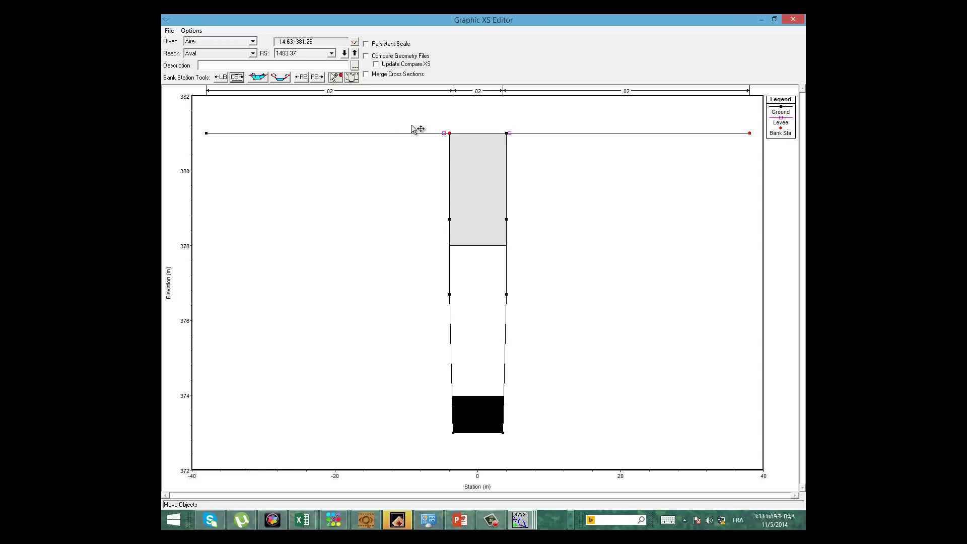
left_click(301, 77)
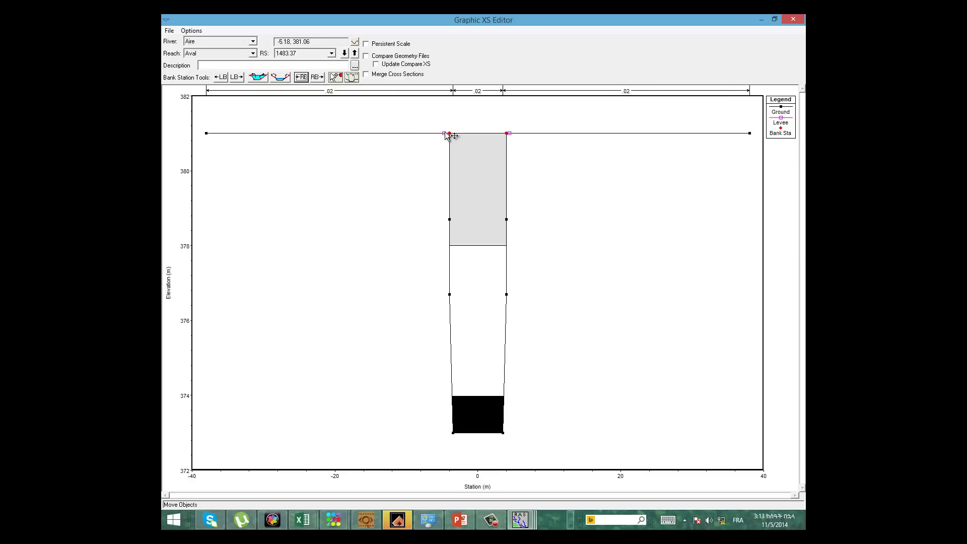
left_click(751, 134)
left_click(207, 133)
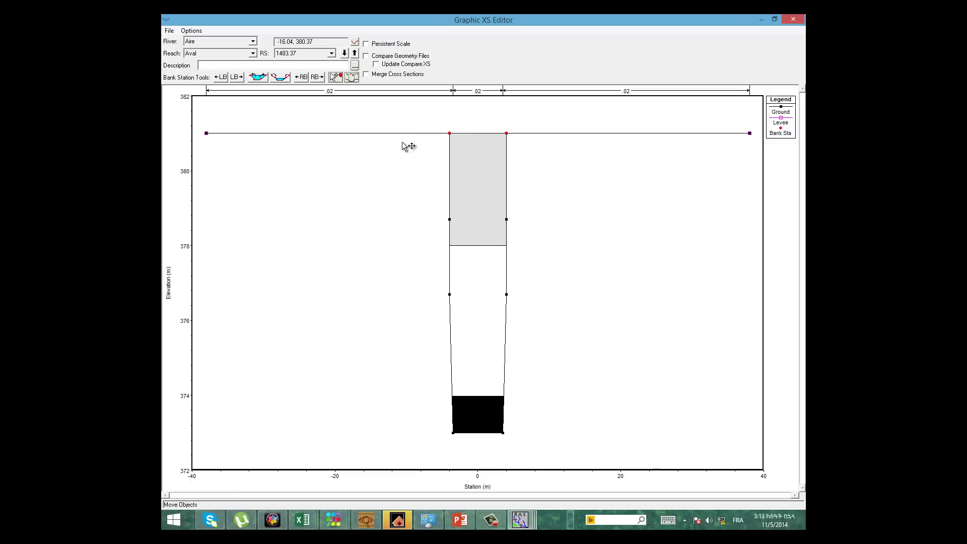
Step: Switch to river station 5338.78 and raise both levees, the right one to about elevation 397.4 at station 37.4, the left to about 397
left_click(331, 53)
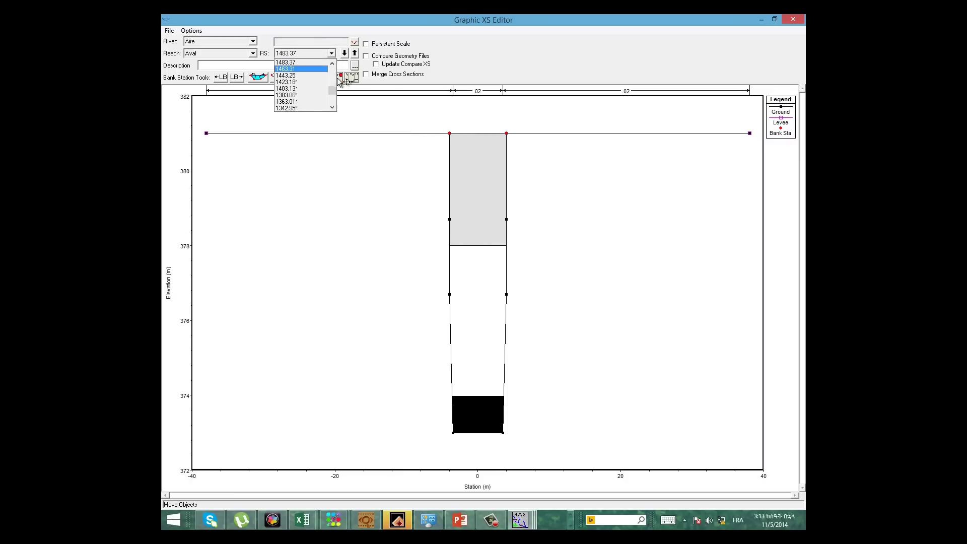
left_click_drag(332, 84, 332, 76)
left_click(312, 78)
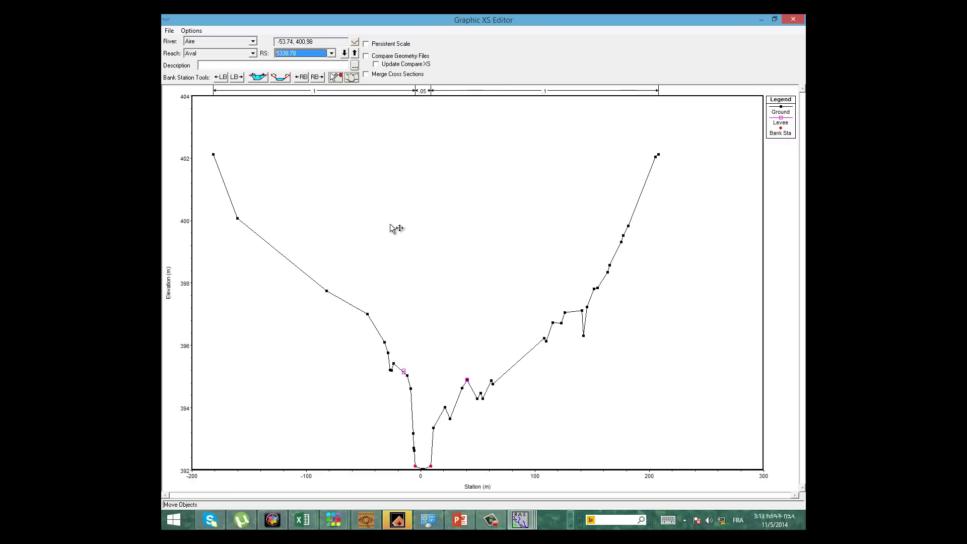
left_click_drag(467, 380, 464, 303)
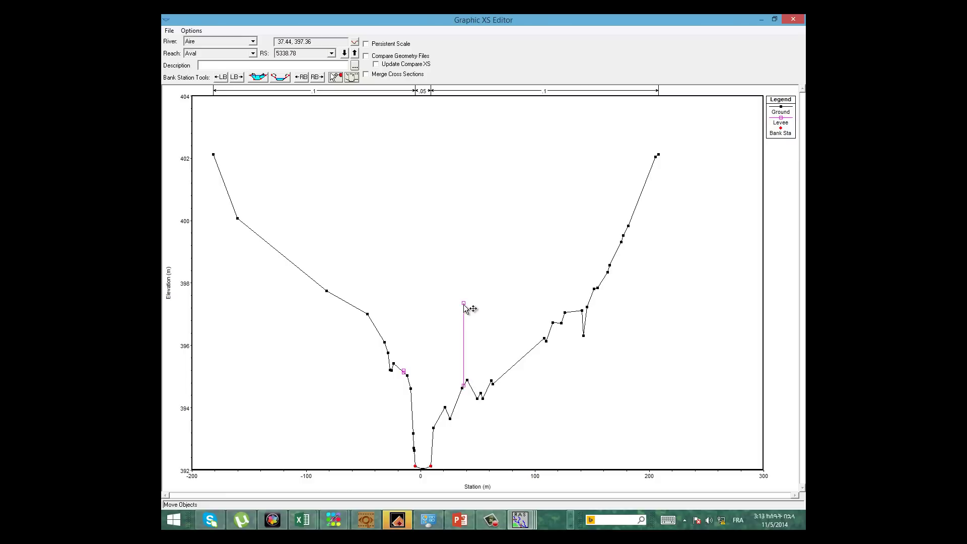
left_click_drag(403, 371, 404, 315)
Step: Move cross section 5338.78's bank stations outward to -6.6 and 10.87, and close the graphical editor
left_click(319, 77)
left_click(222, 77)
left_click(223, 78)
left_click(793, 19)
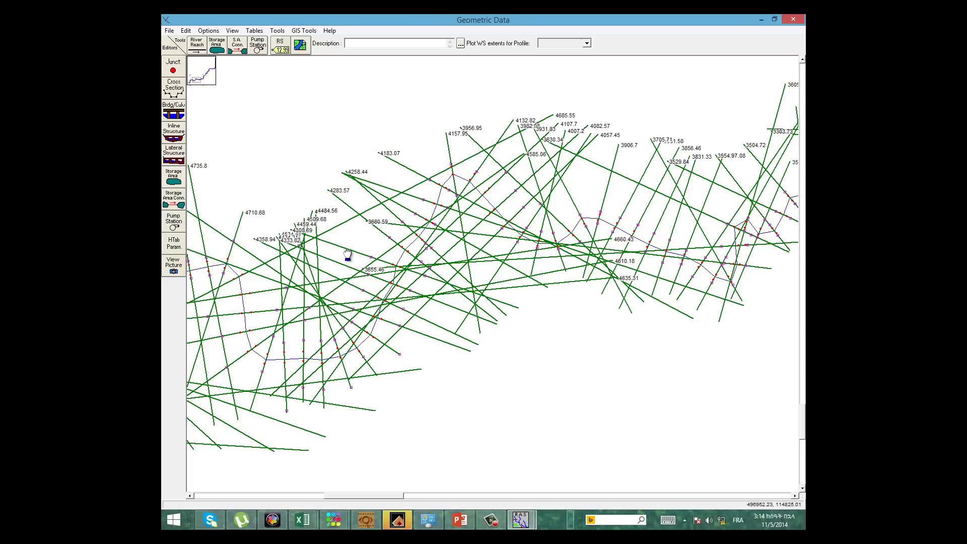
Step: Zoom out and pan the geometry schematic to examine the layout of the cross sections along the river
right_click(365, 124)
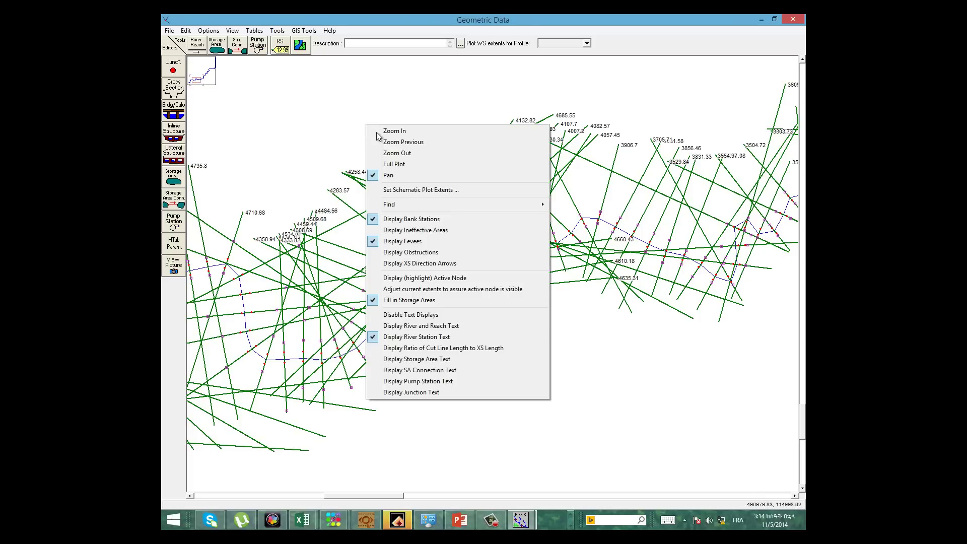
left_click(388, 130)
right_click(351, 116)
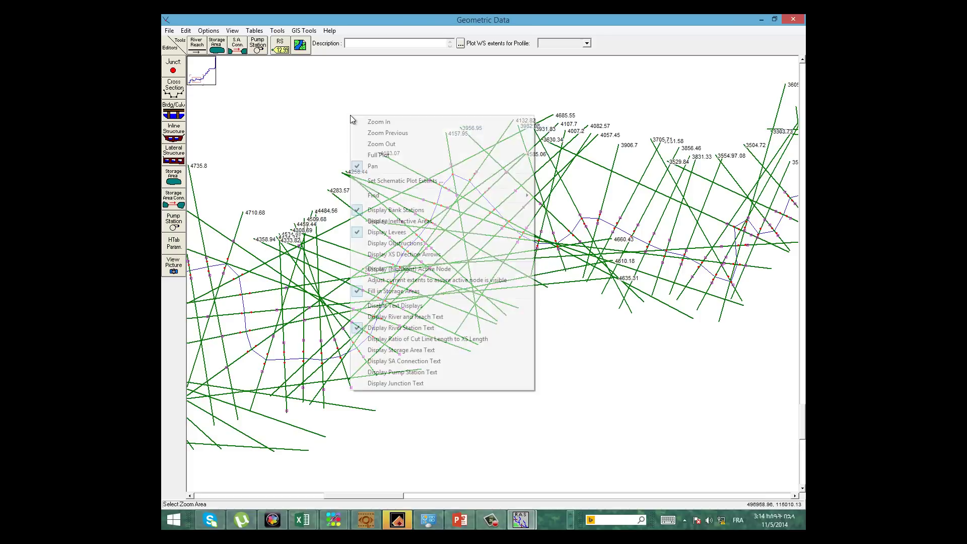
left_click(387, 134)
right_click(386, 135)
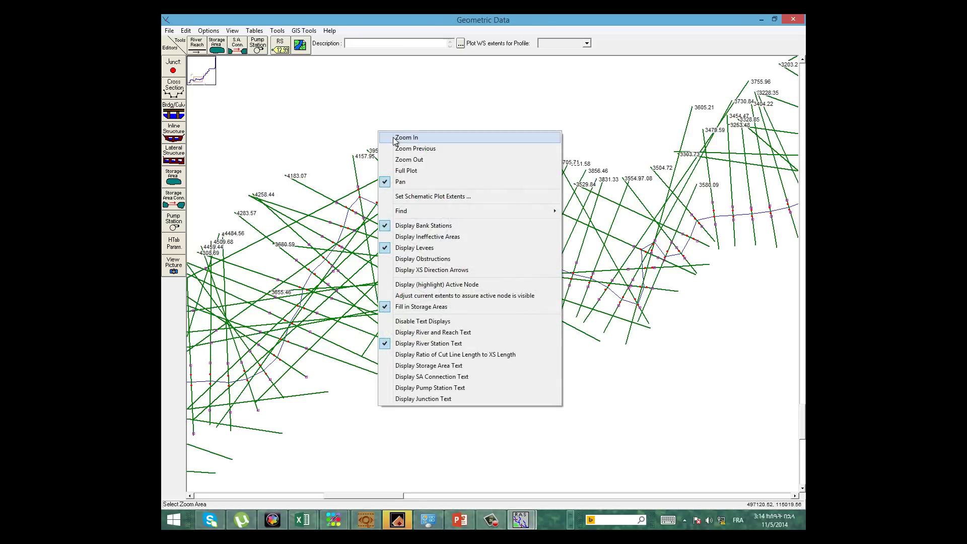
left_click(414, 159)
right_click(377, 187)
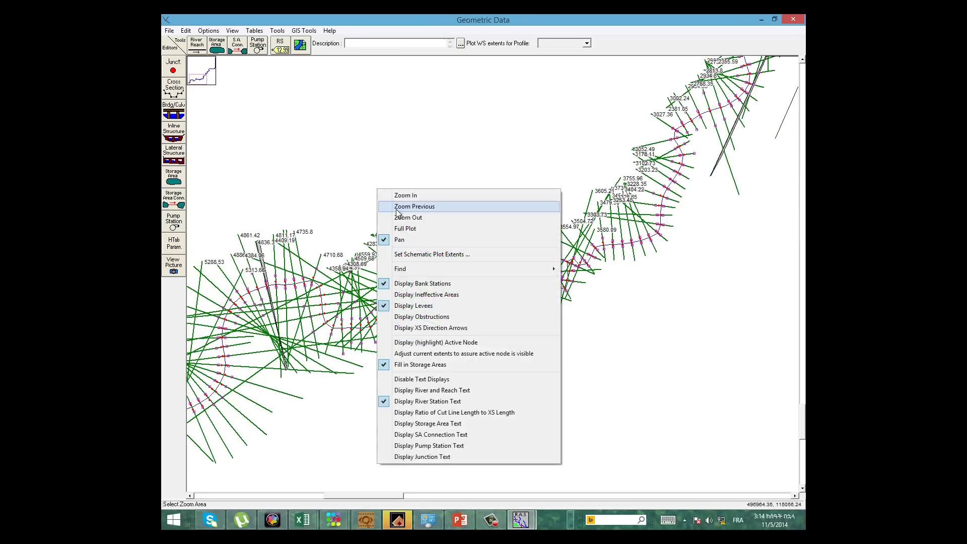
left_click(409, 217)
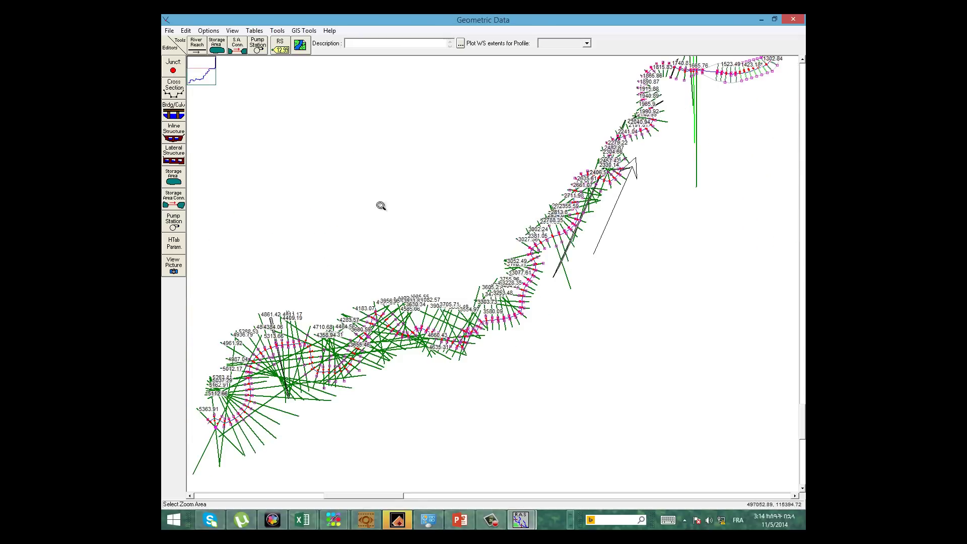
right_click(401, 181)
left_click(365, 205)
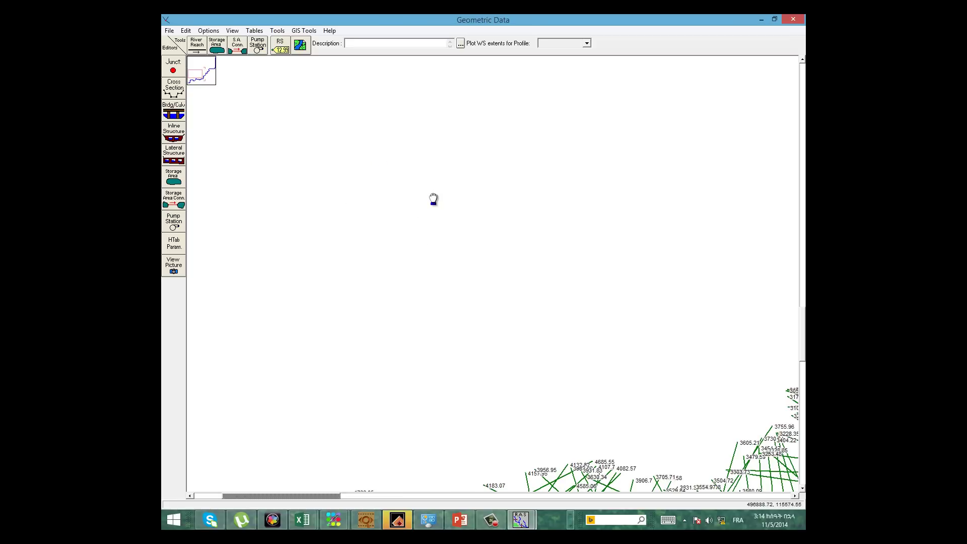
Step: Open the cross section data, look through the river station list down to the last station, and review cross section 5338.78 enlarged
left_click(180, 92)
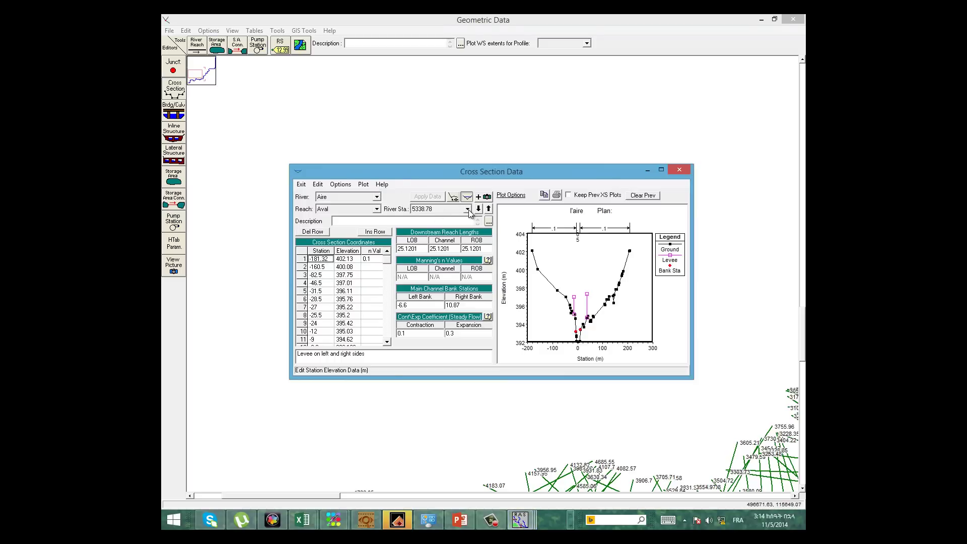
left_click(467, 209)
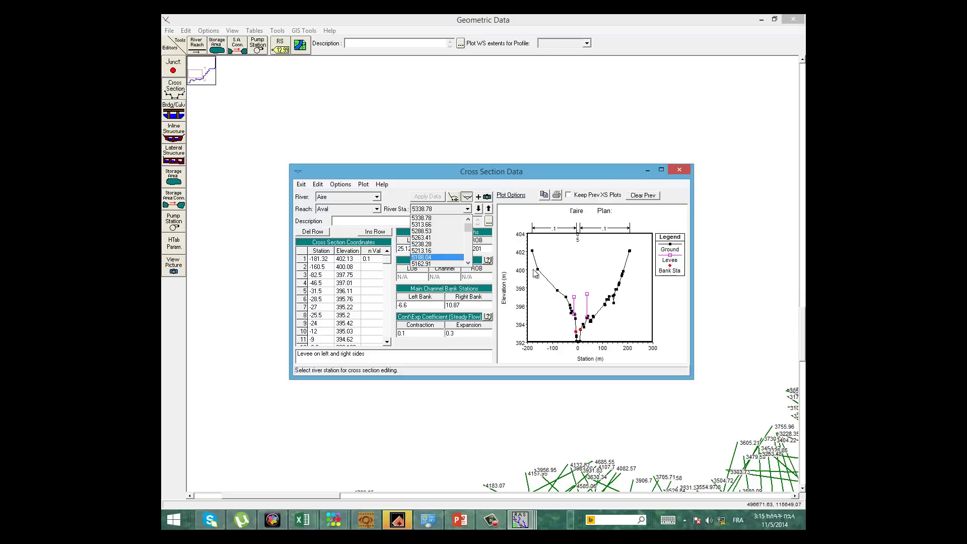
left_click_drag(469, 230, 469, 259)
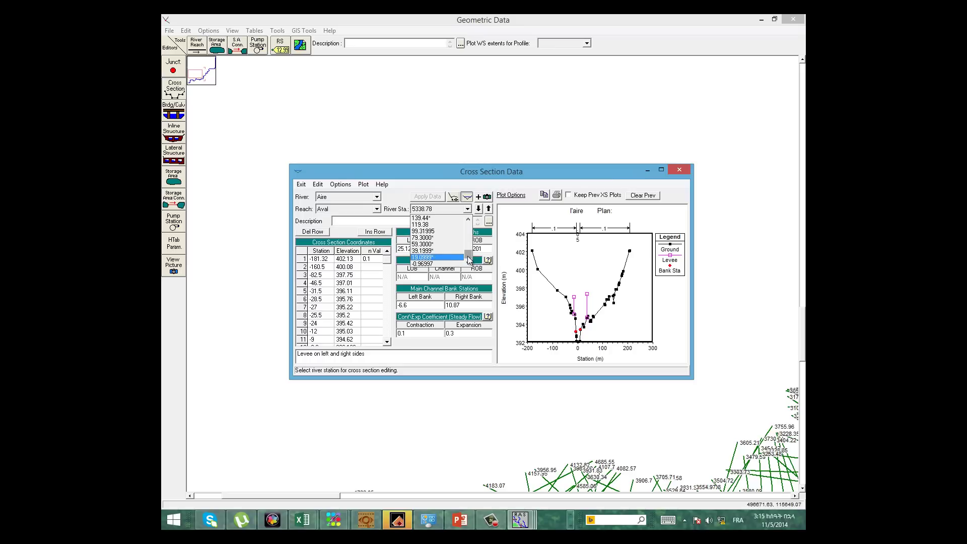
left_click(662, 171)
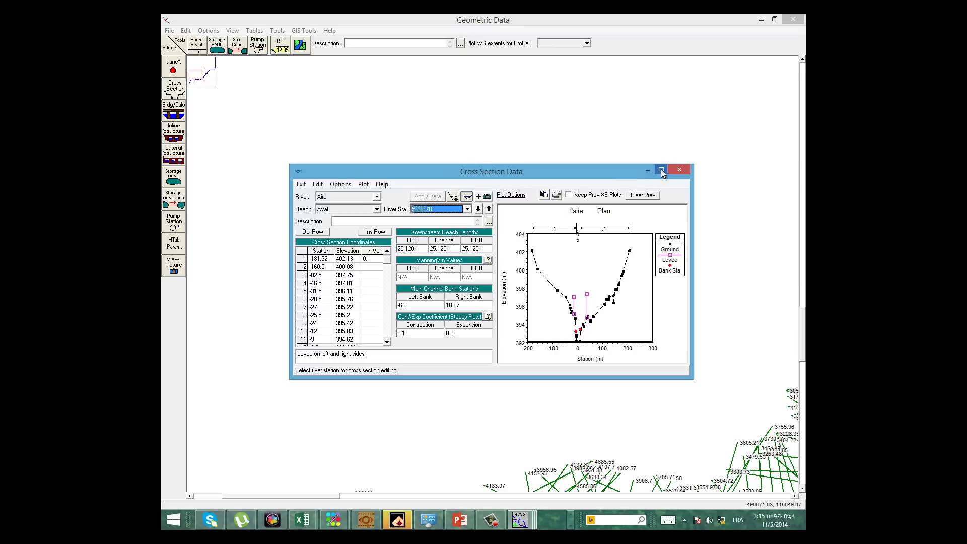
left_click(661, 172)
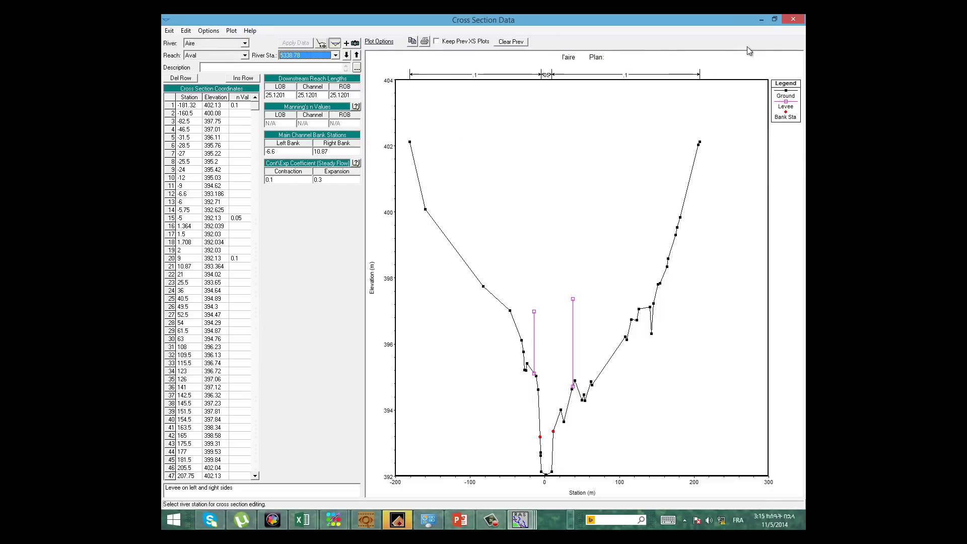
left_click(758, 19)
Step: Interpolate new cross sections between river stations 5338.78 and 5313.66 with a maximum distance of 10 m
left_click(279, 31)
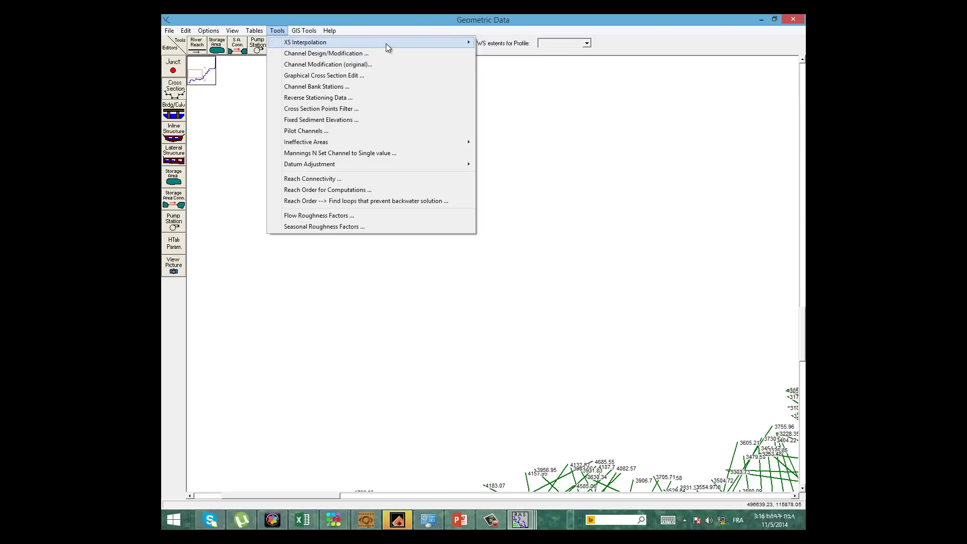
mouse_move(385, 44)
left_click(498, 53)
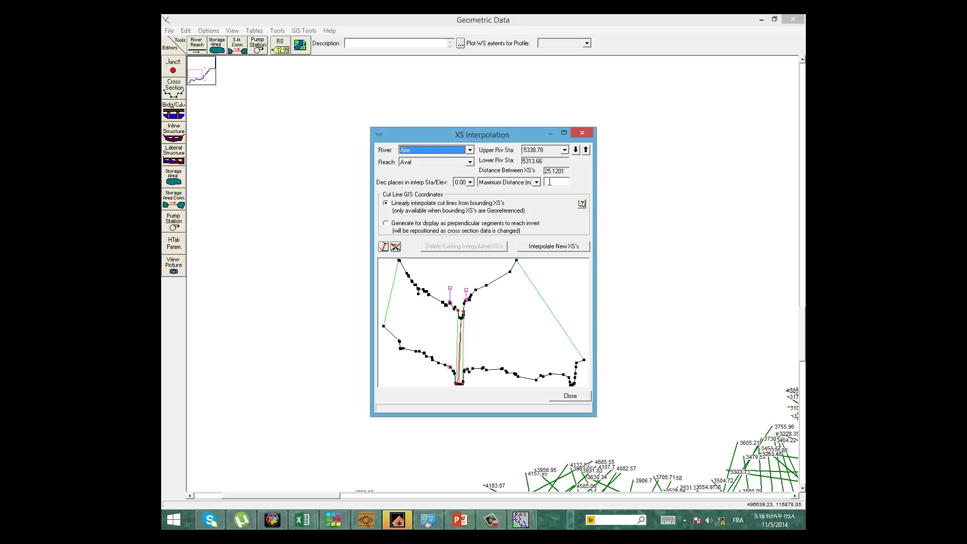
left_click(549, 183)
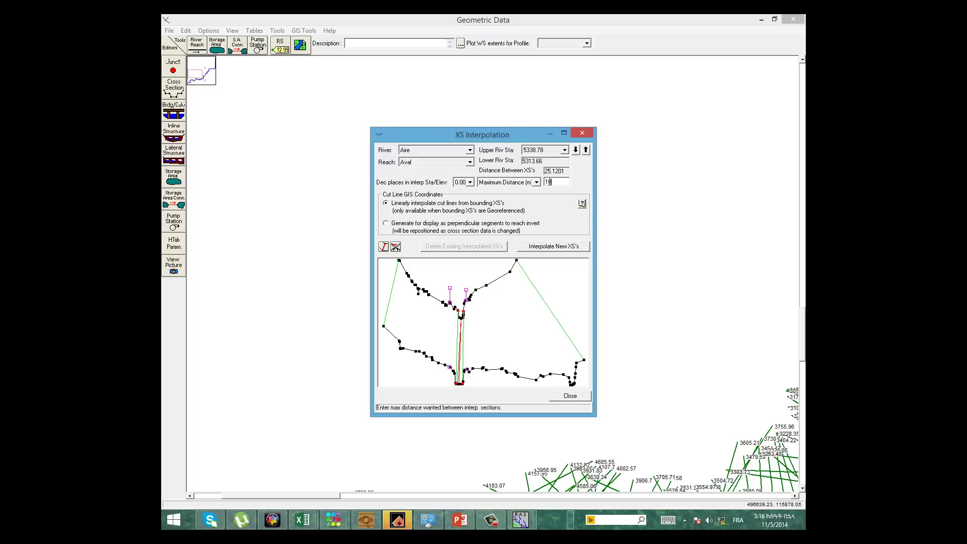
left_click(567, 247)
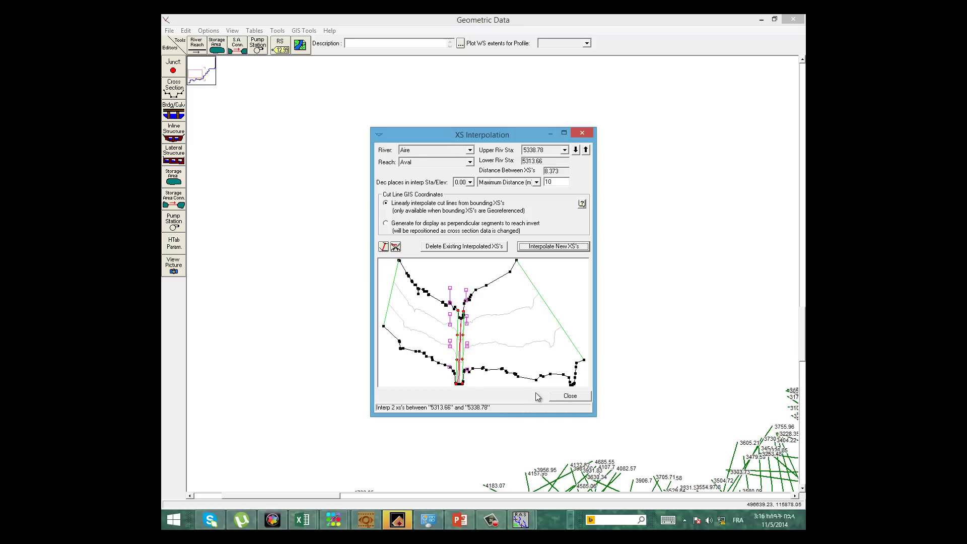
left_click(570, 396)
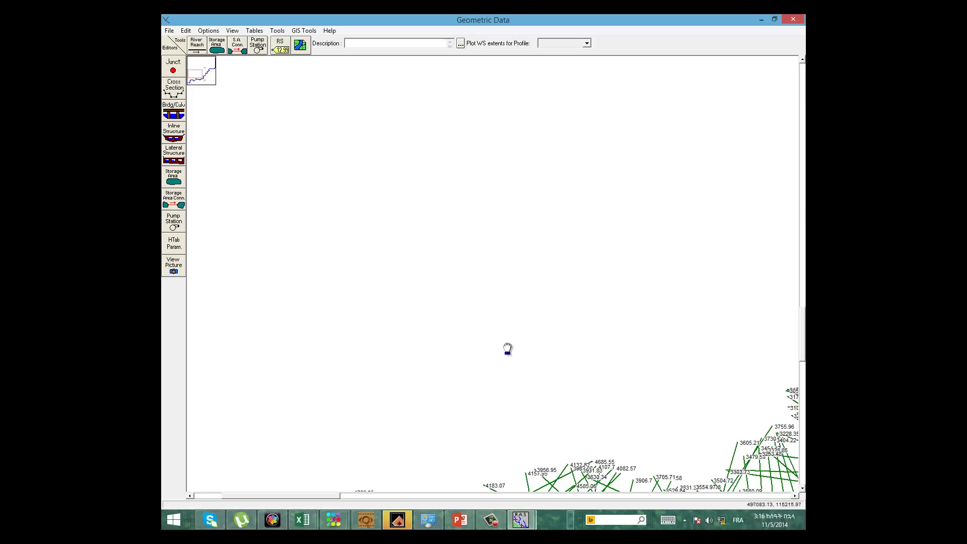
left_click(209, 31)
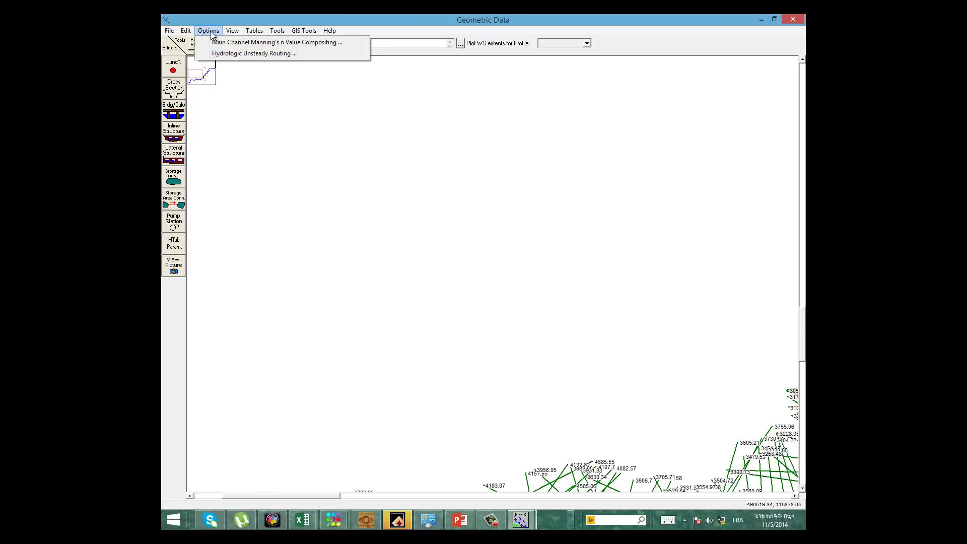
mouse_move(239, 32)
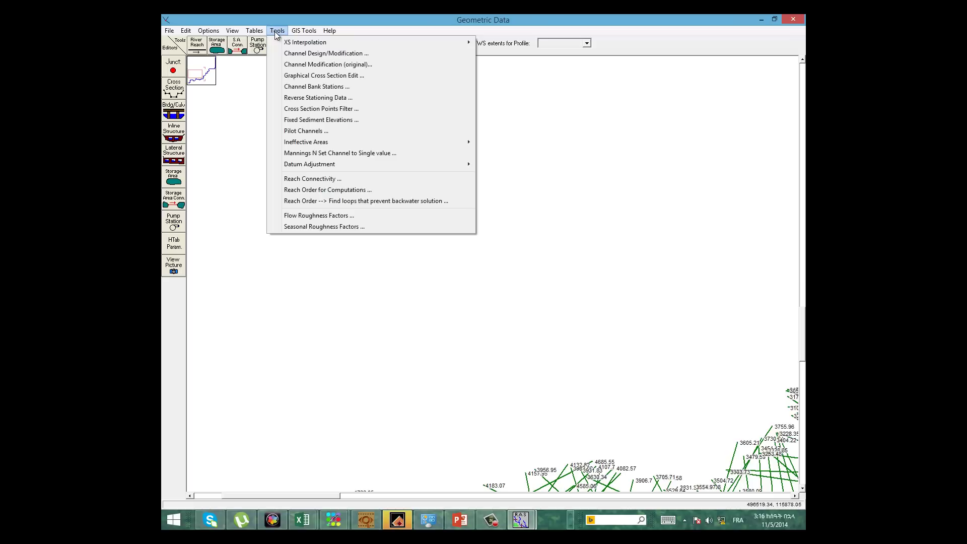
Step: Open the bridge data for the Pont du centenaire at river station 4836 and bring up its deck/roadway data
mouse_move(304, 31)
left_click(177, 112)
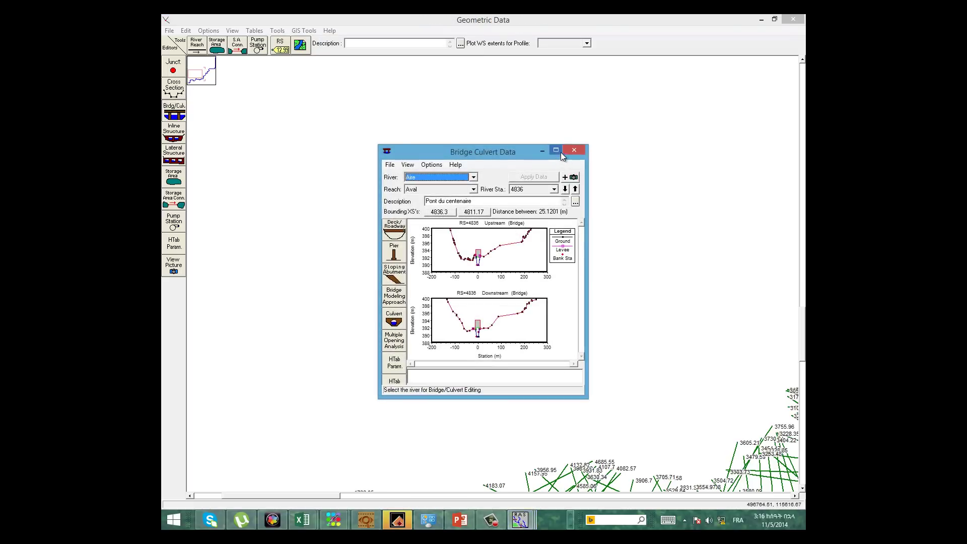
left_click(556, 150)
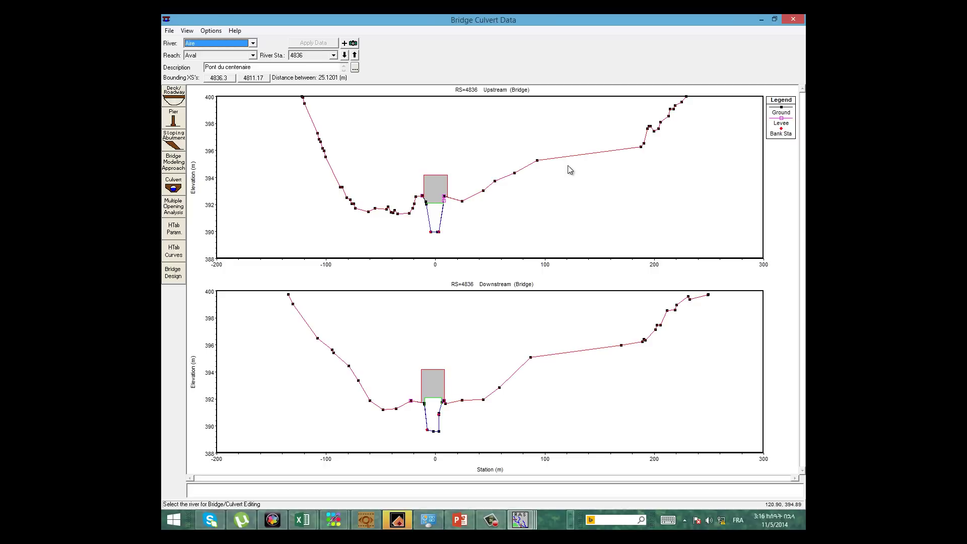
left_click(179, 97)
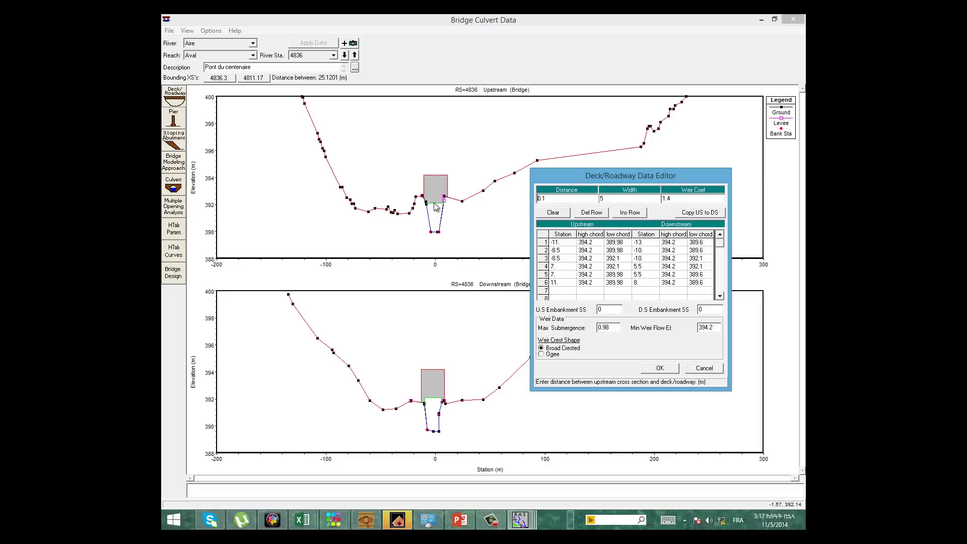
Step: Set the bridge deck's minimum weir flow elevation to 389.98 and select the deck width value
left_click_drag(719, 328, 693, 332)
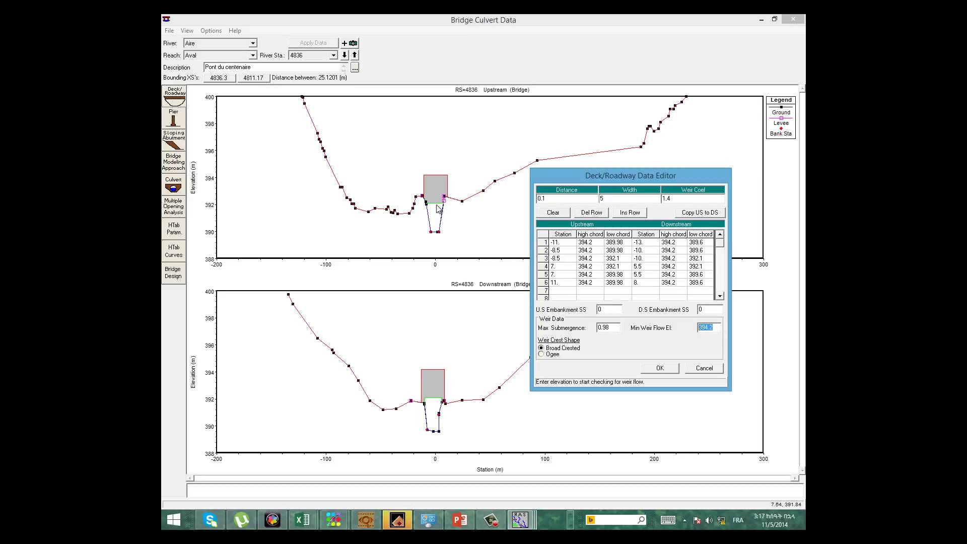
left_click(717, 327)
key("BackSpace")
key("BackSpace")
key("BackSpace")
key("BackSpace")
type("89.98")
left_click(600, 198)
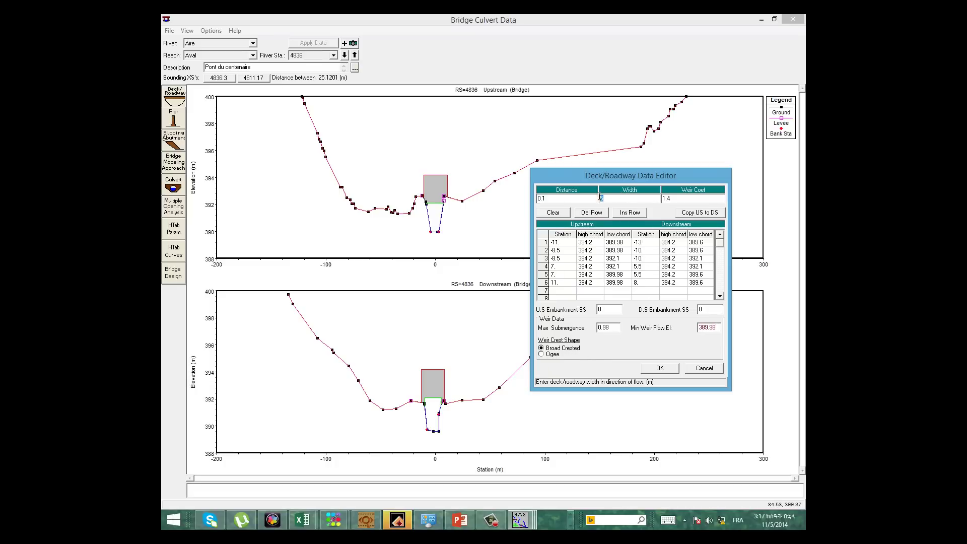
Step: Set the deck's weir coefficient to 2.6, re-enter its distance from the upstream cross section, and accept the deck/roadway data
left_click(686, 199)
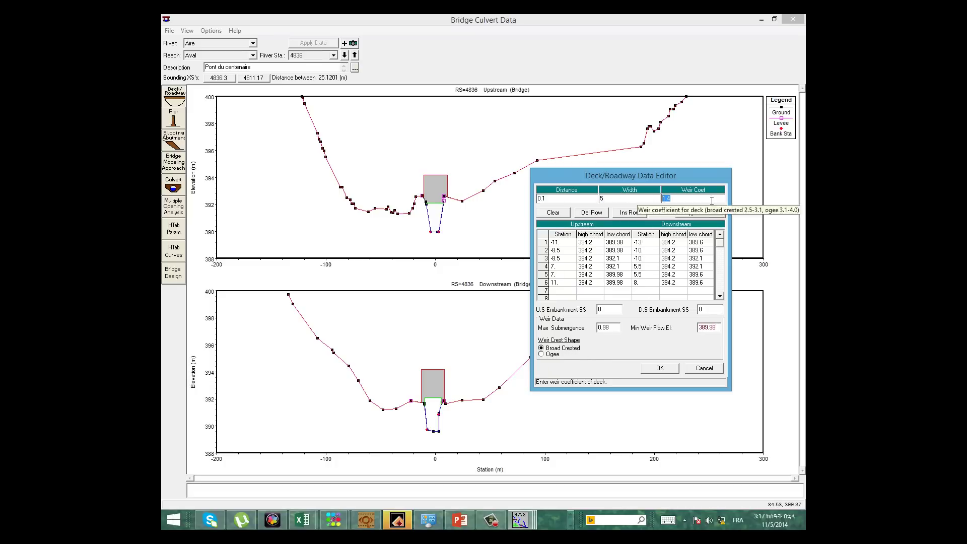
type("2.6")
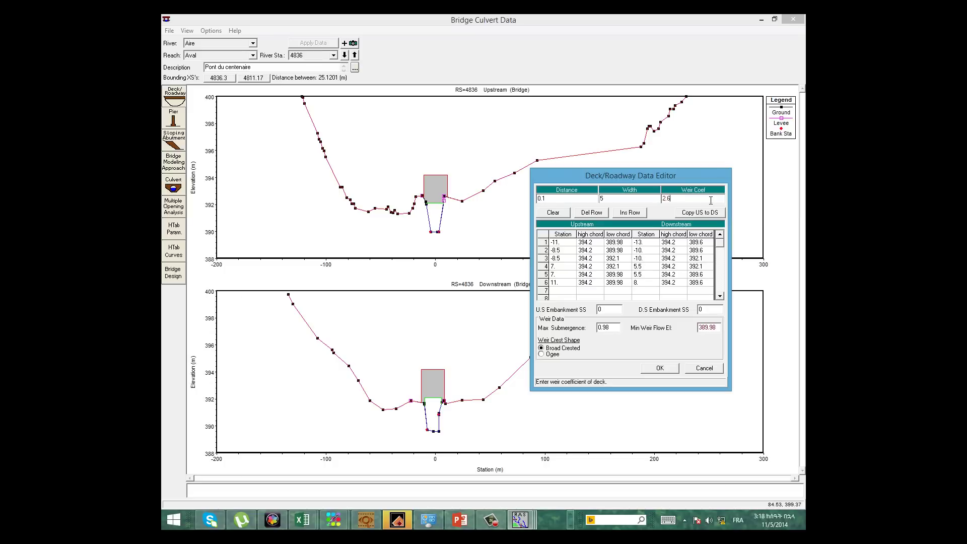
left_click(561, 199)
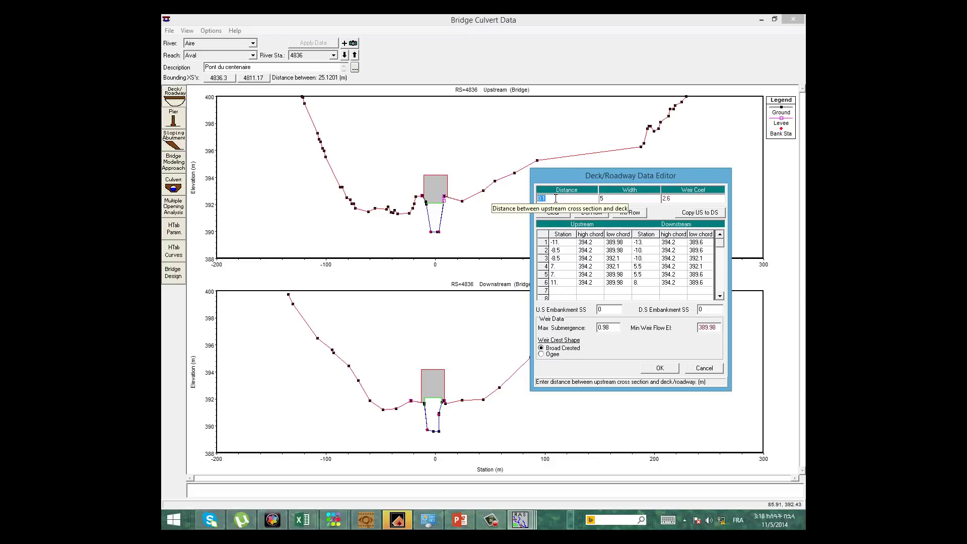
type("1")
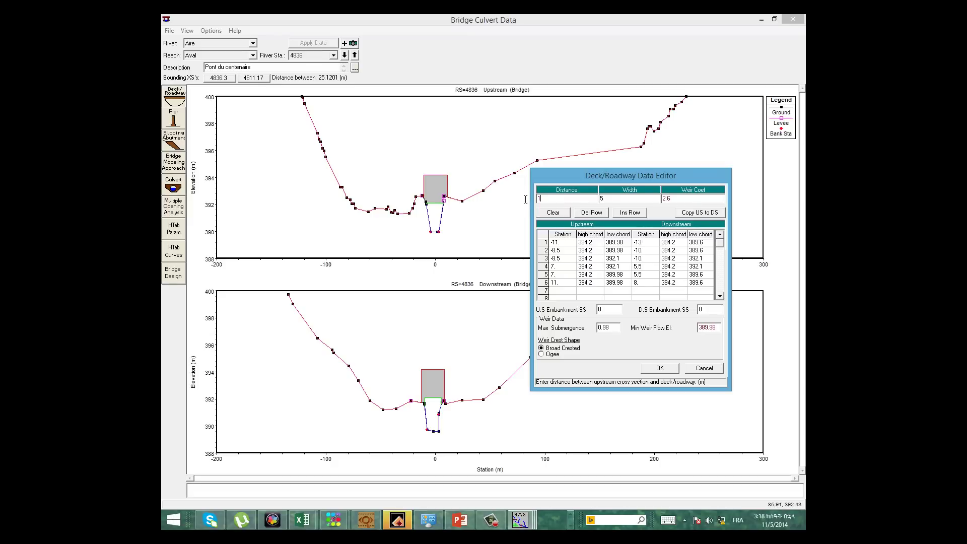
key("BackSpace")
type("0.")
left_click(670, 368)
Step: Define the upstream side of pier 1 with a width of 1.25 at elevations 389 and 392
left_click(174, 121)
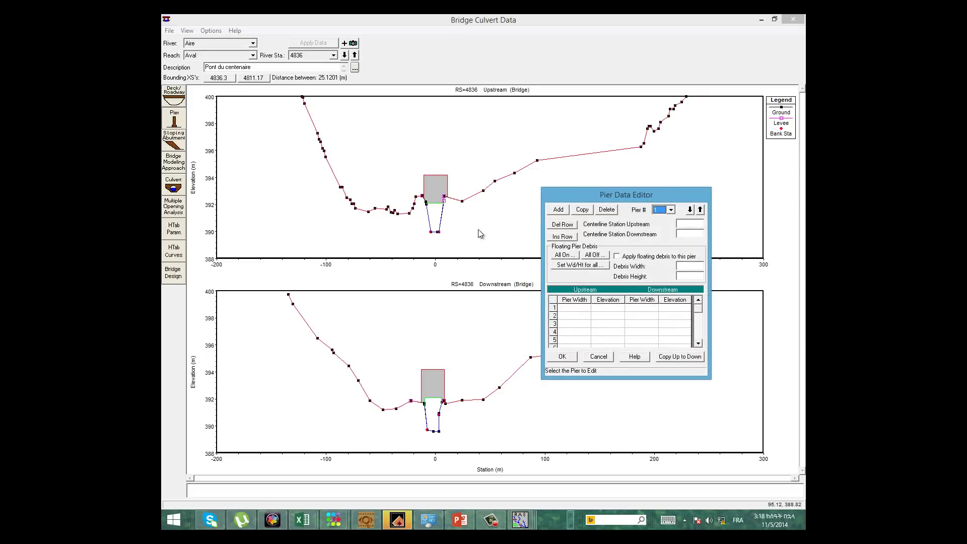
key("Escape")
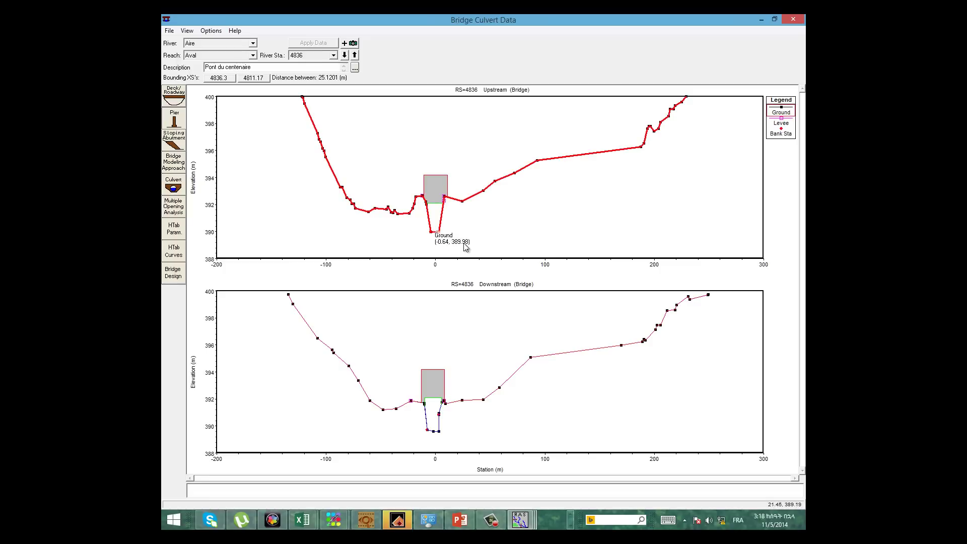
left_click(173, 118)
left_click(608, 308)
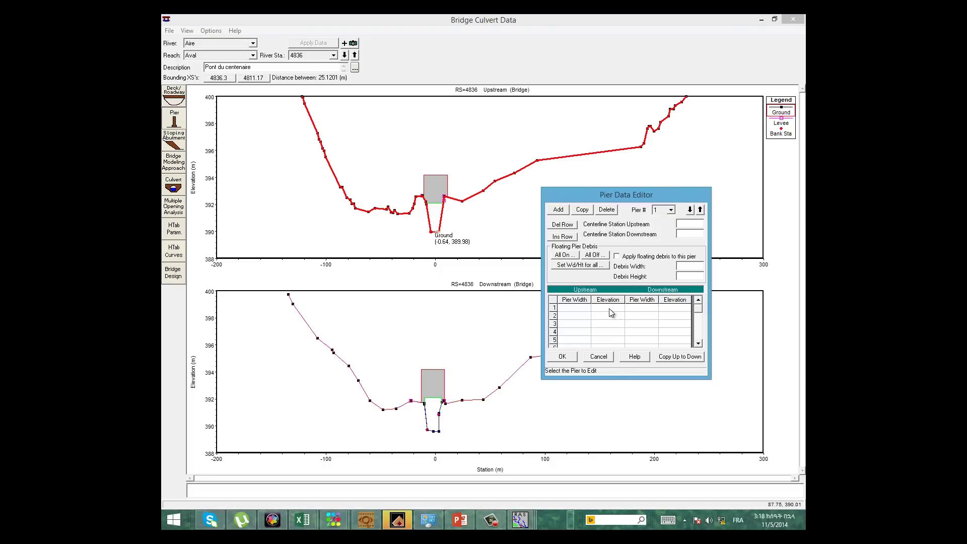
type("389")
left_click(437, 207)
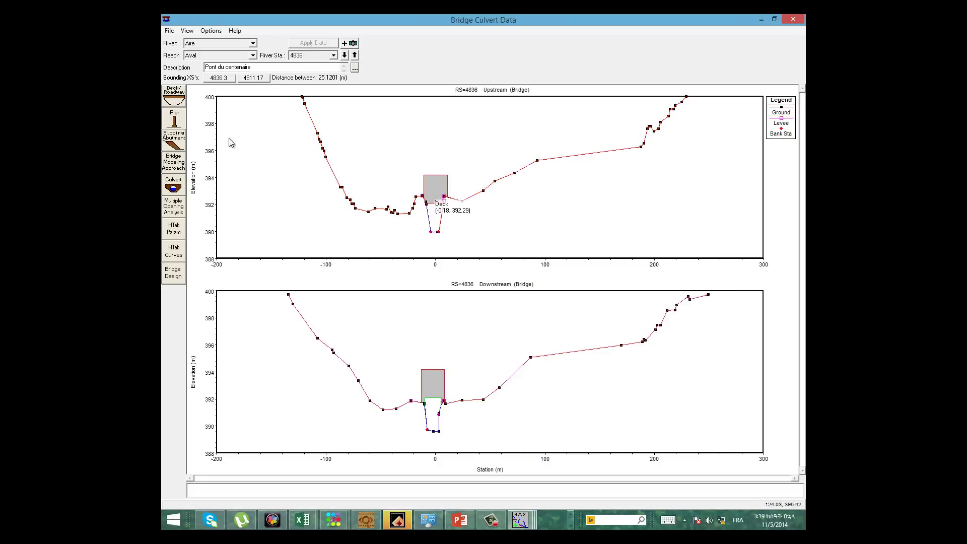
left_click(177, 120)
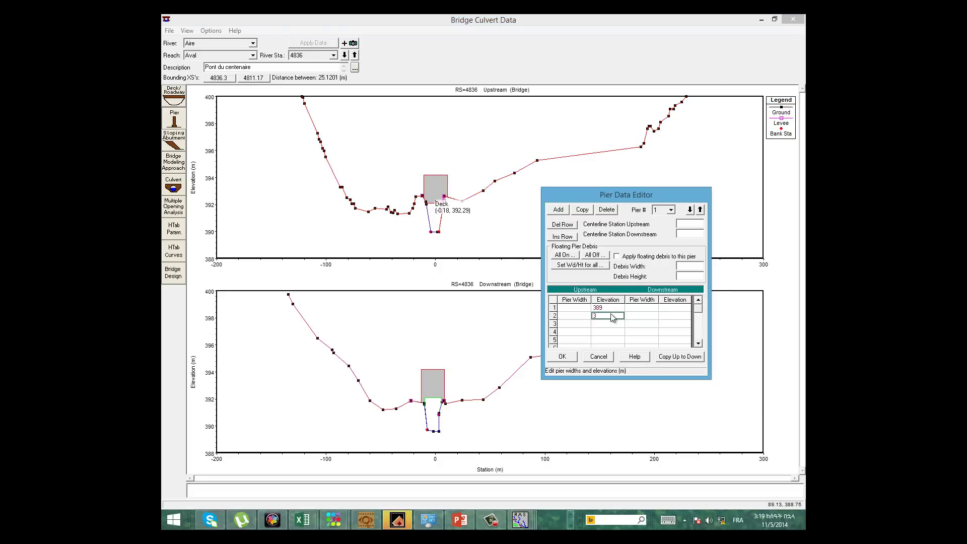
type("92")
left_click(567, 311)
type("1.25")
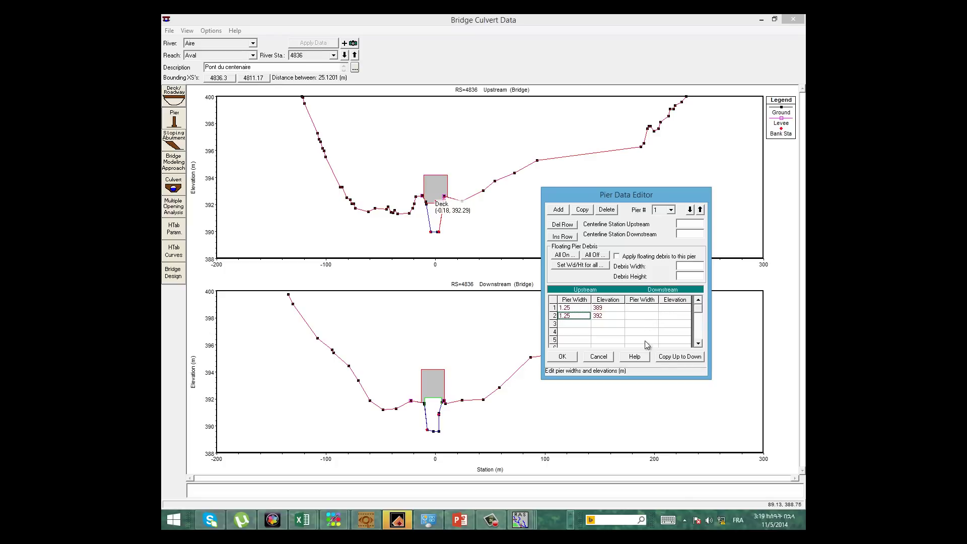
Step: Copy the upstream pier data to the downstream side, set both centerline stations to 0, and accept the pier
left_click(677, 357)
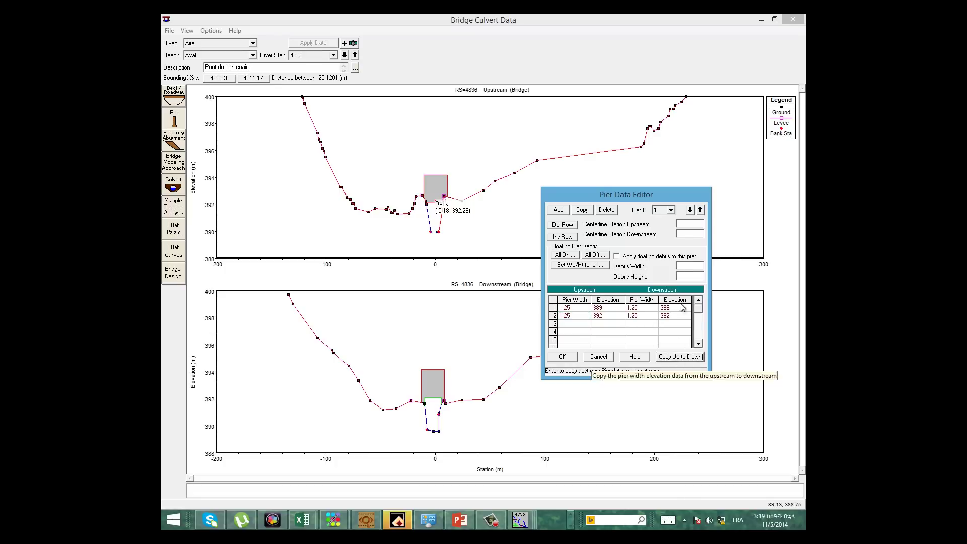
left_click(685, 225)
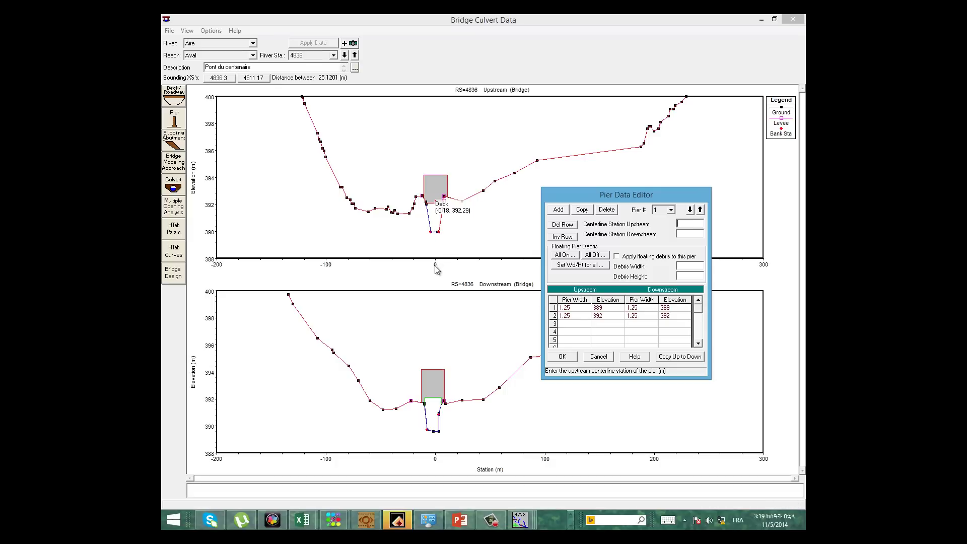
left_click(688, 235)
left_click(562, 356)
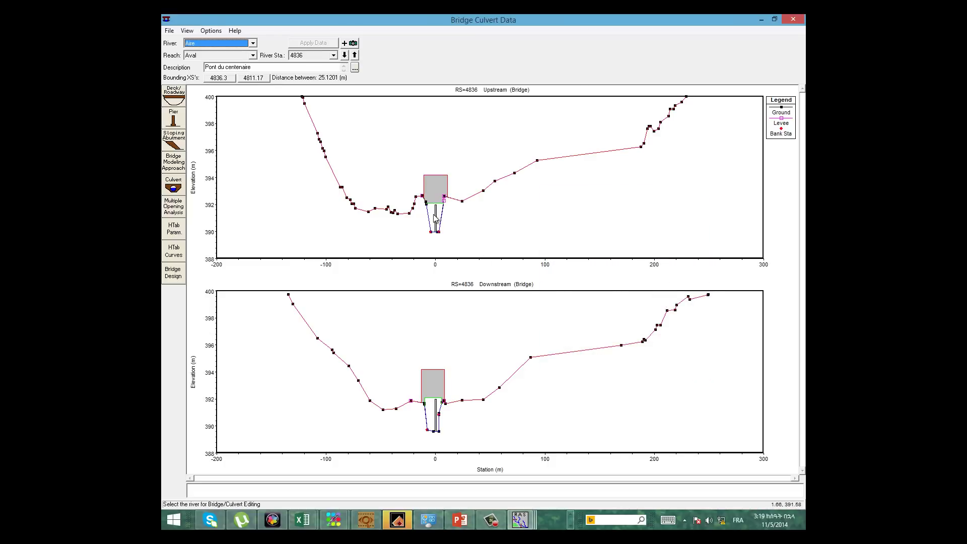
Step: Examine the bridge opening enlarged and review the sloping abutment and pier data without changing them
right_click(402, 165)
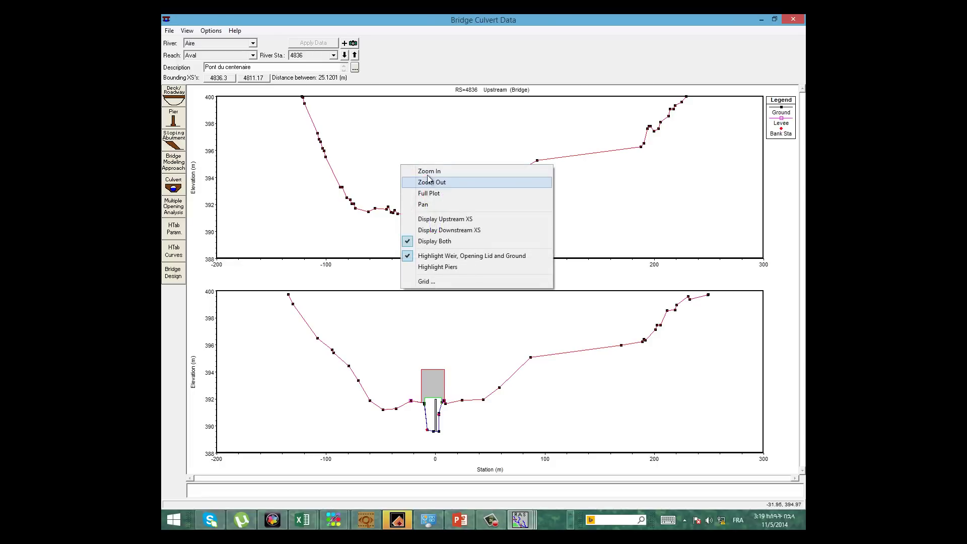
left_click(410, 171)
left_click_drag(406, 173, 473, 242)
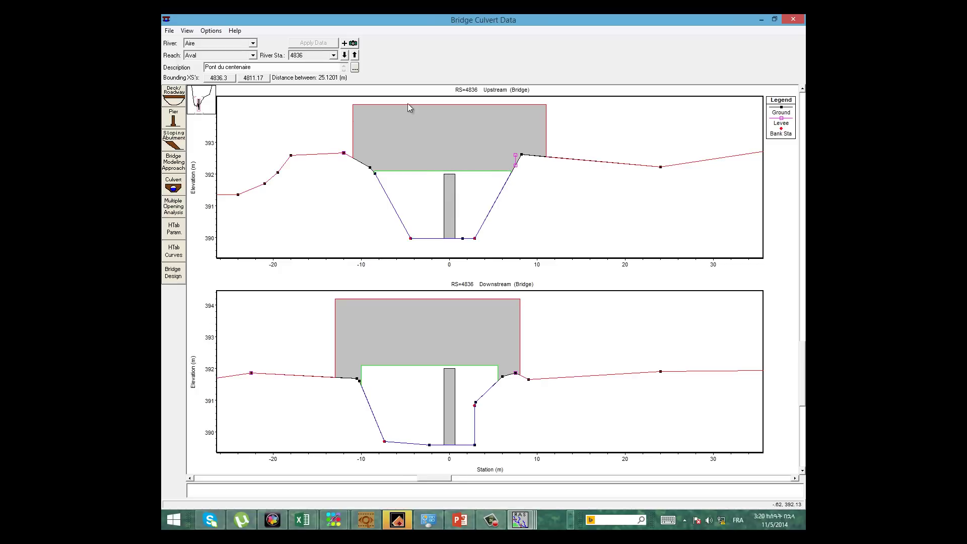
left_click(184, 146)
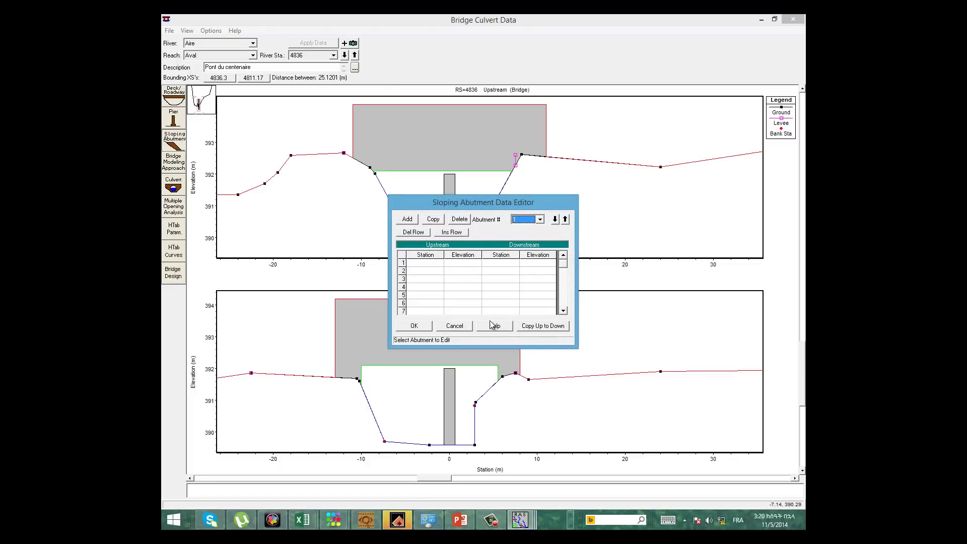
left_click(414, 326)
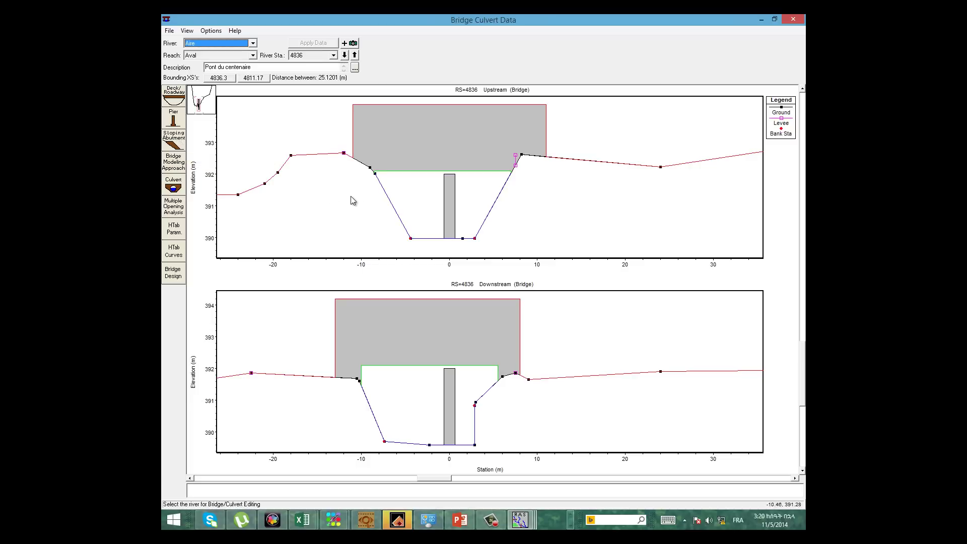
left_click(174, 120)
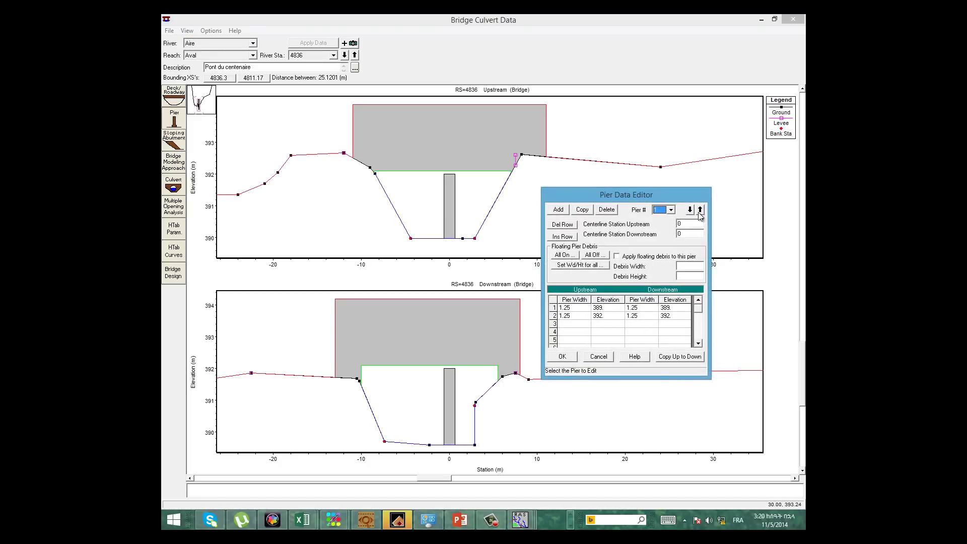
left_click(587, 357)
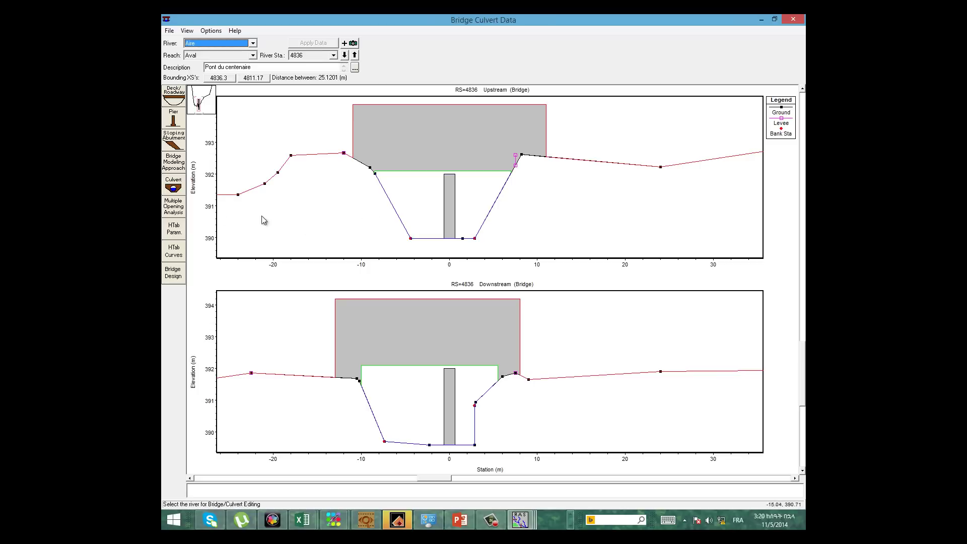
Step: Review the bridge's culvert data, hydraulic property table parameters and the list of bridge river stations
left_click(173, 188)
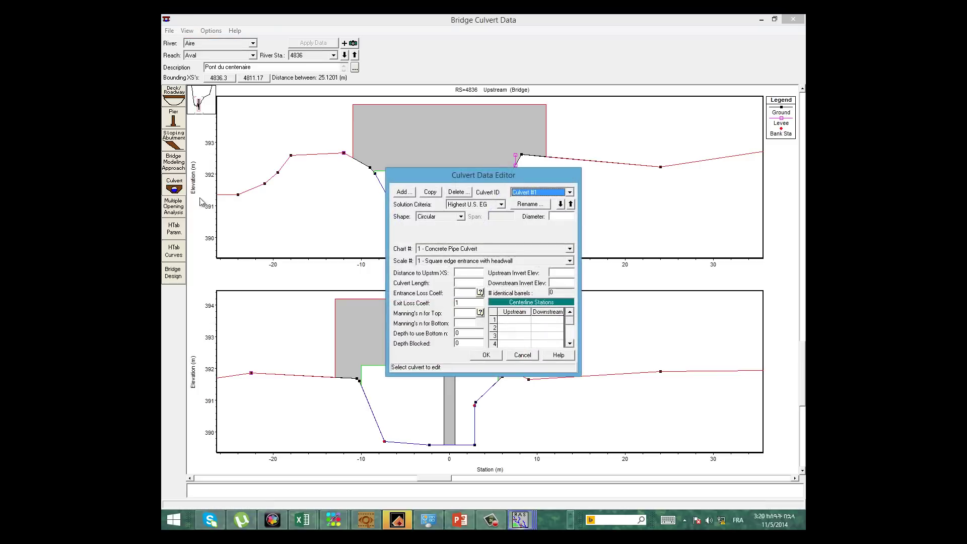
left_click(486, 356)
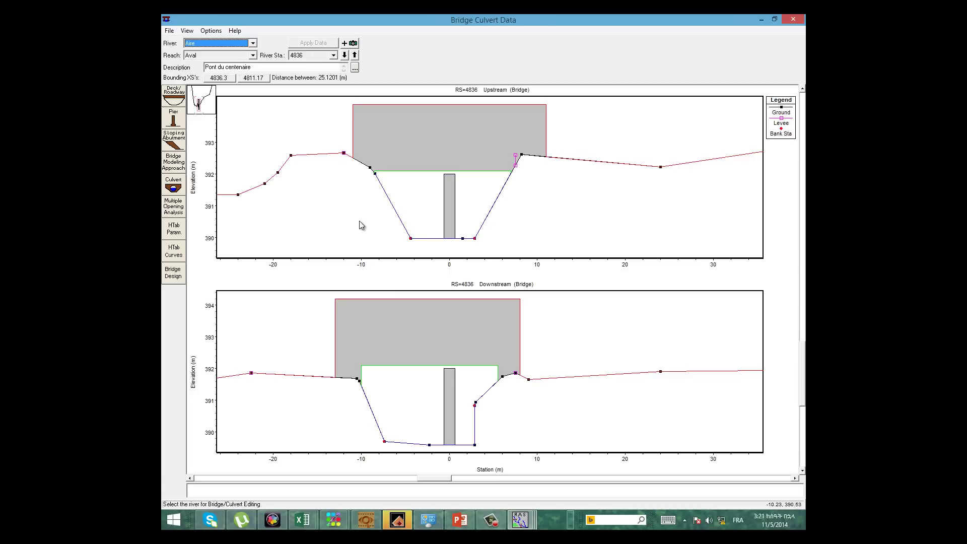
left_click(181, 233)
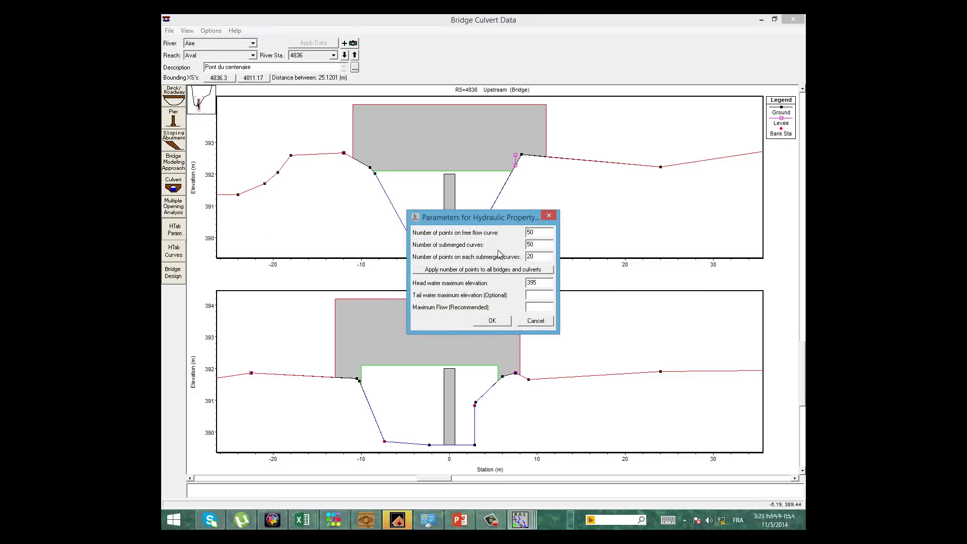
left_click(485, 321)
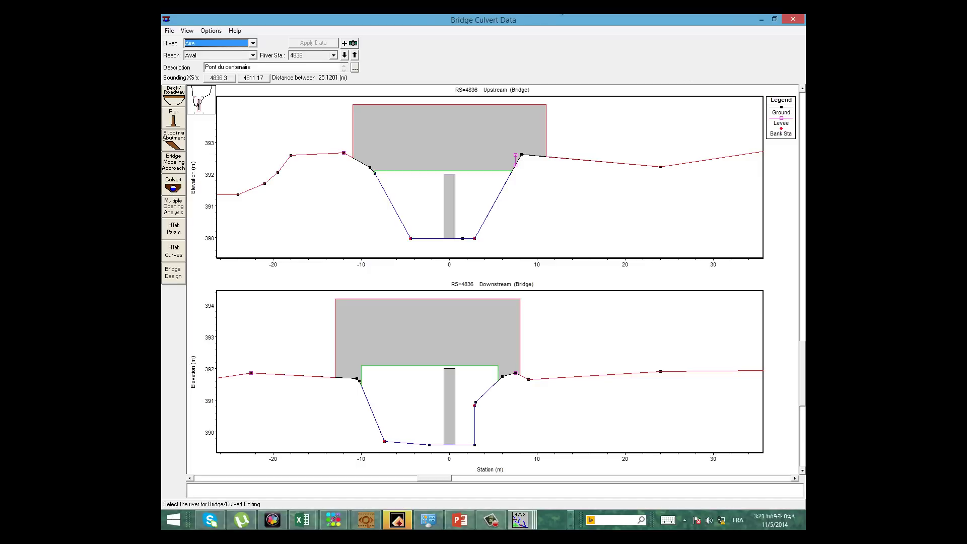
left_click(334, 55)
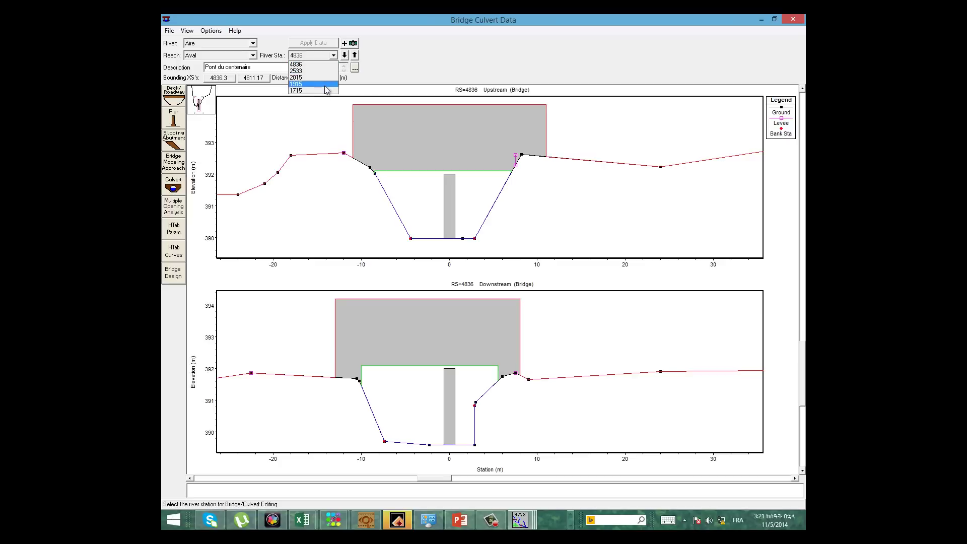
left_click(316, 134)
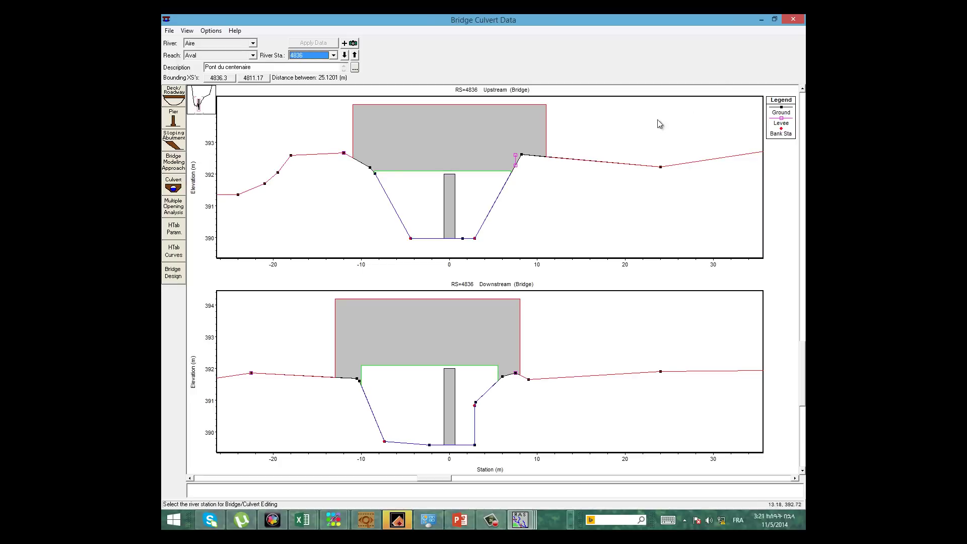
Step: Close the bridge data and save the geometry data with the title "geometry of aire"
left_click(797, 24)
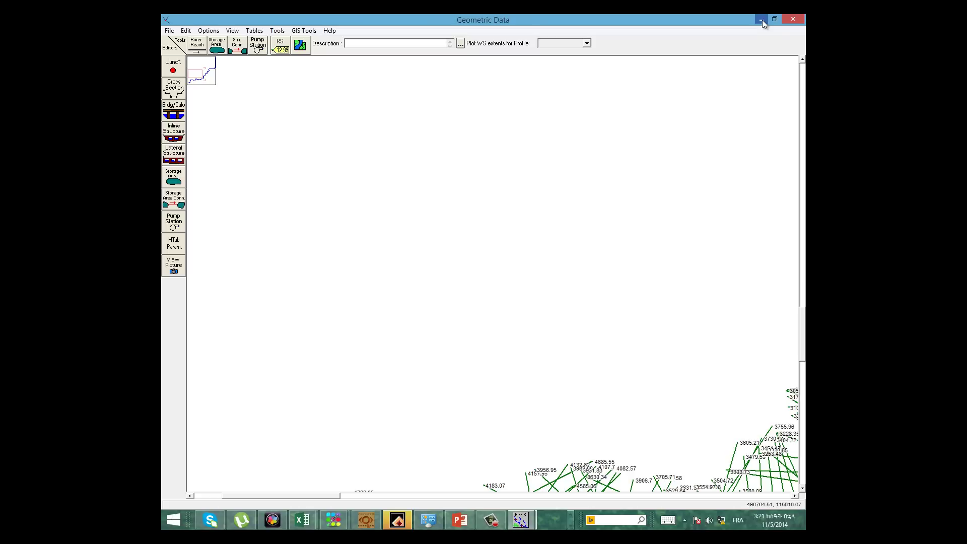
left_click(170, 30)
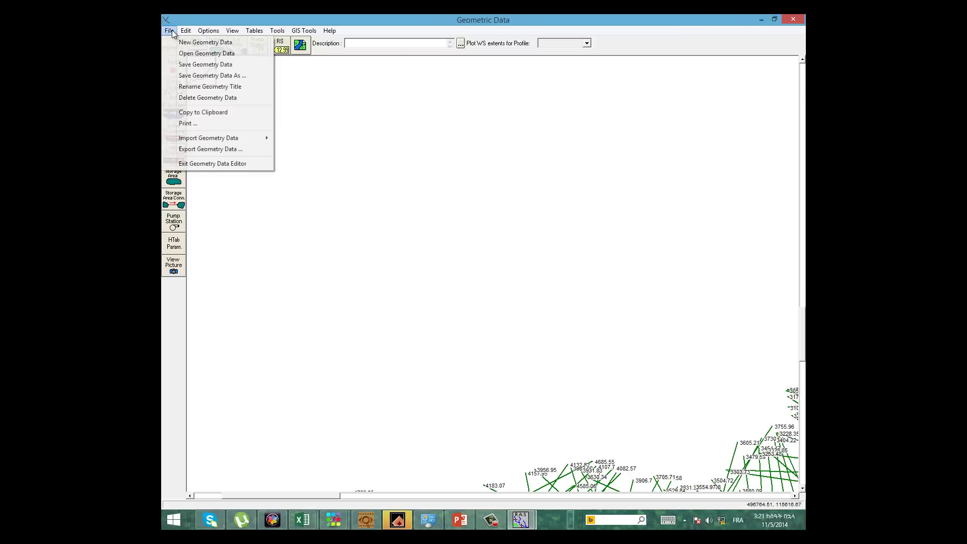
left_click(205, 64)
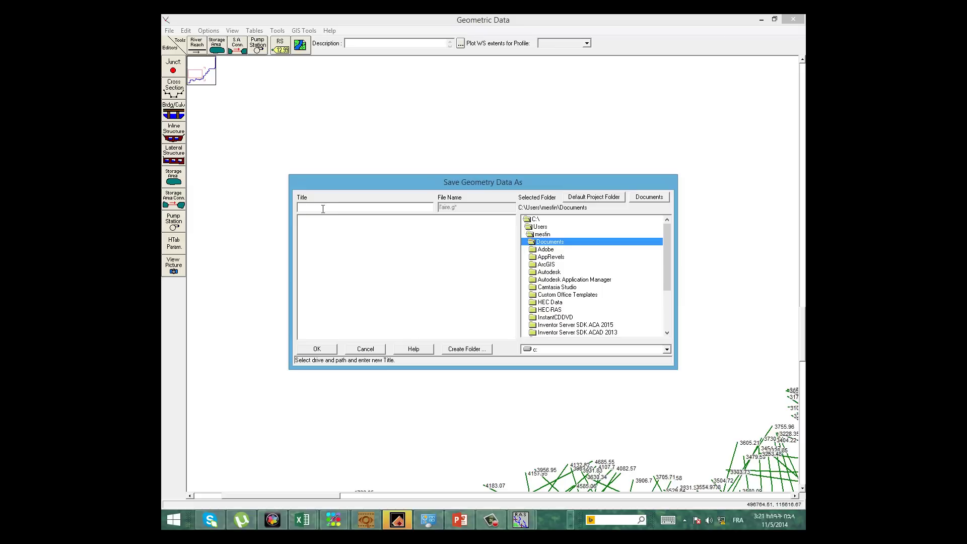
type("geometry of aire")
left_click(317, 348)
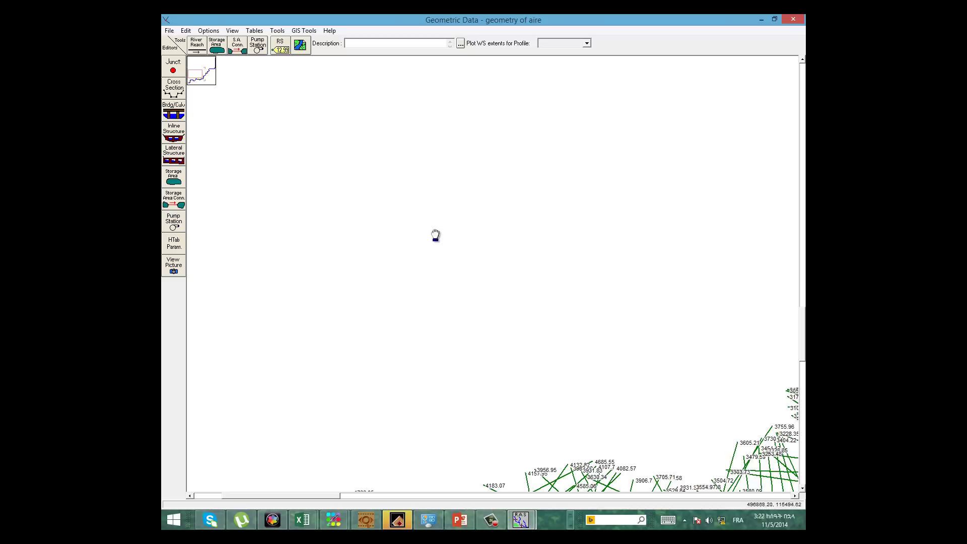
Step: Switch to the Excel workbook Q-Given-data.xlsx, enlarge it, and examine the Q10 flood discharges before and after the third stage
left_click(760, 18)
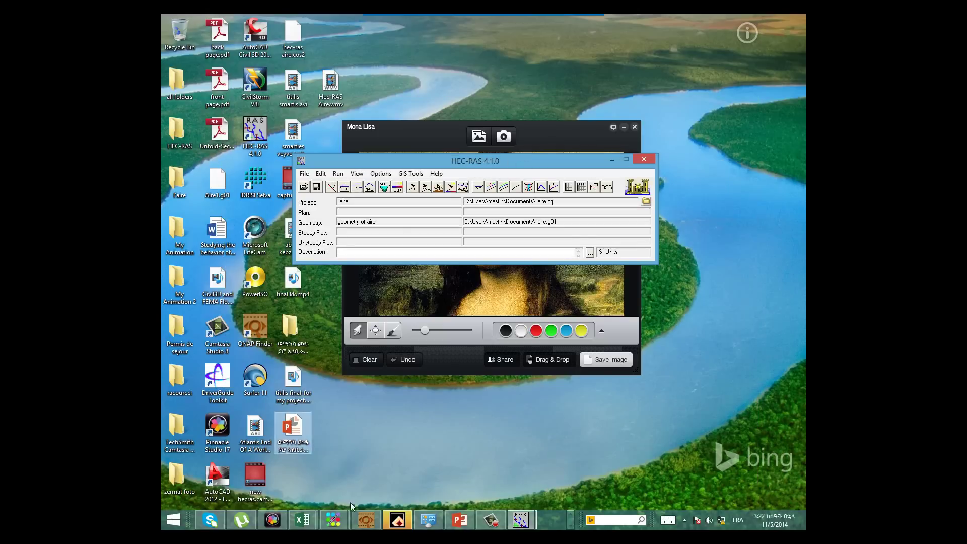
left_click(304, 517)
left_click(361, 467)
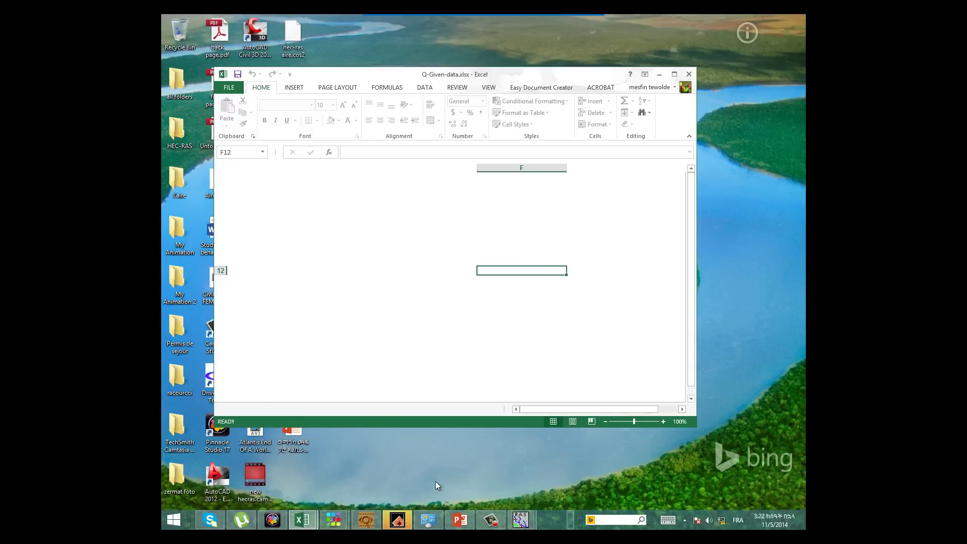
left_click(673, 74)
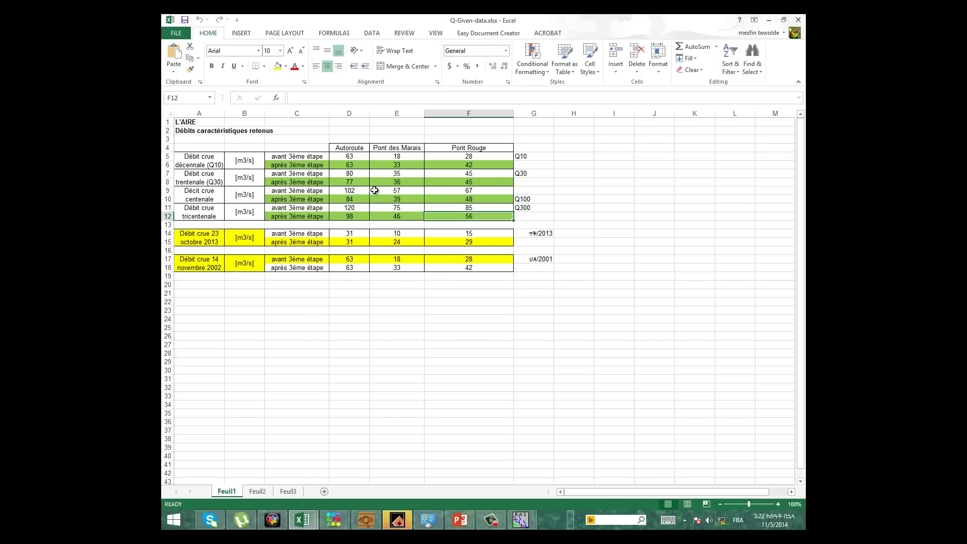
left_click(302, 158)
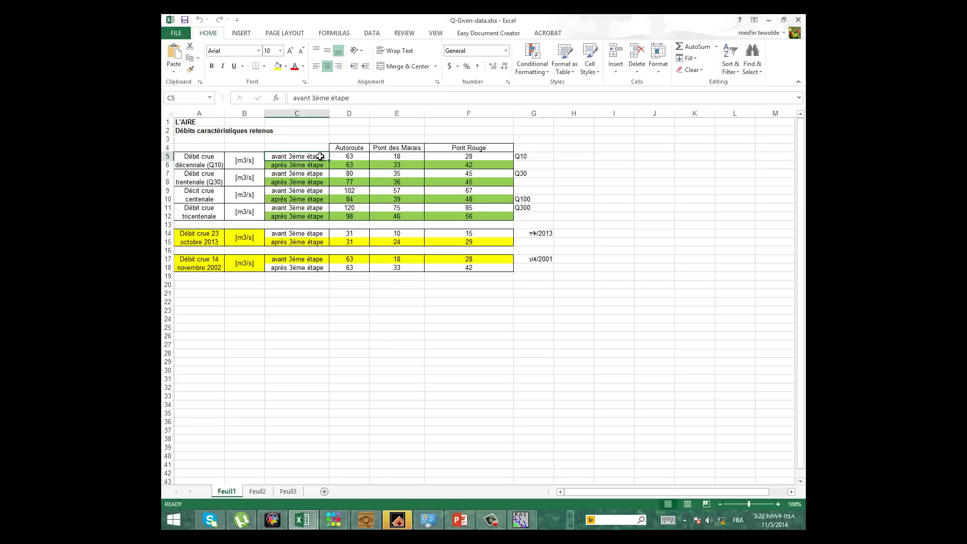
left_click(304, 165)
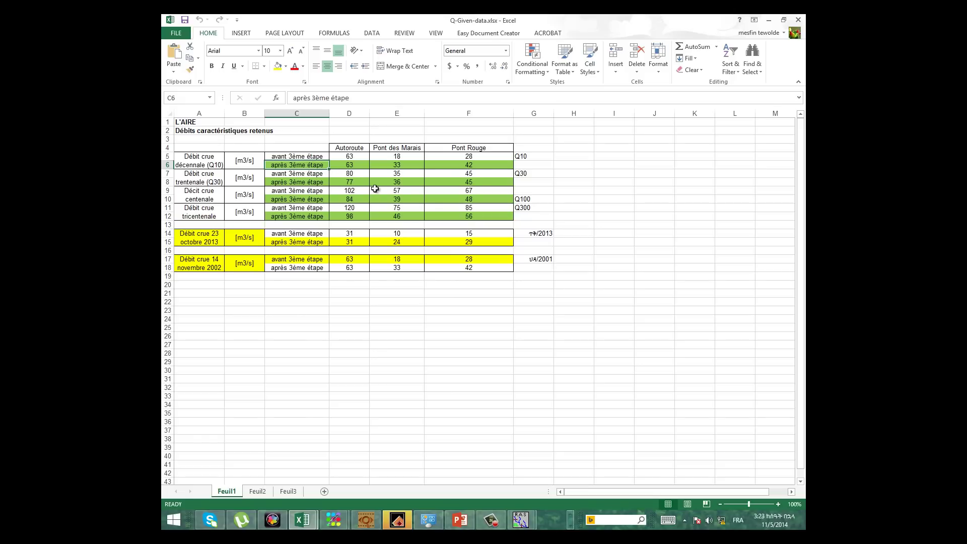
left_click(358, 166)
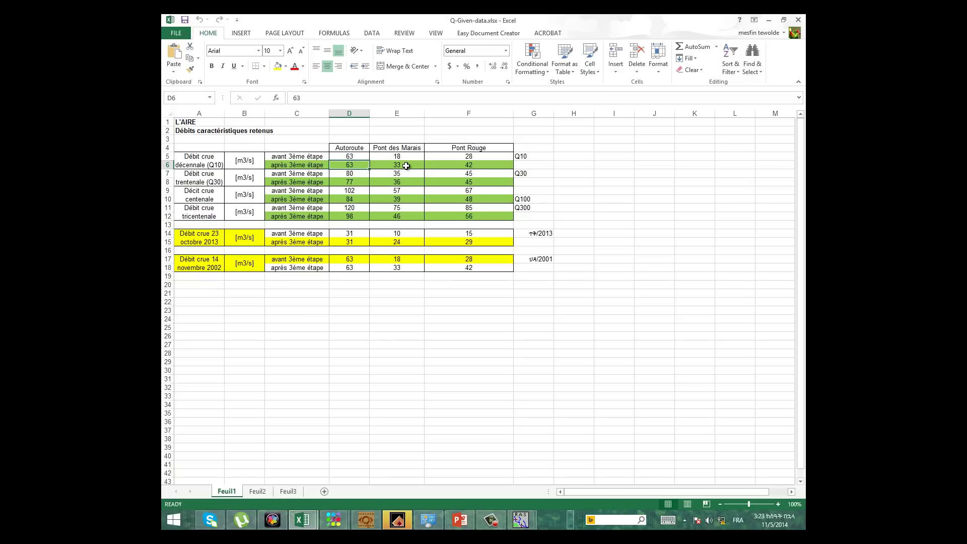
Step: Compare the Q10 flood discharges after the third stage at Pont des Marais and Pont Rouge
left_click(406, 165)
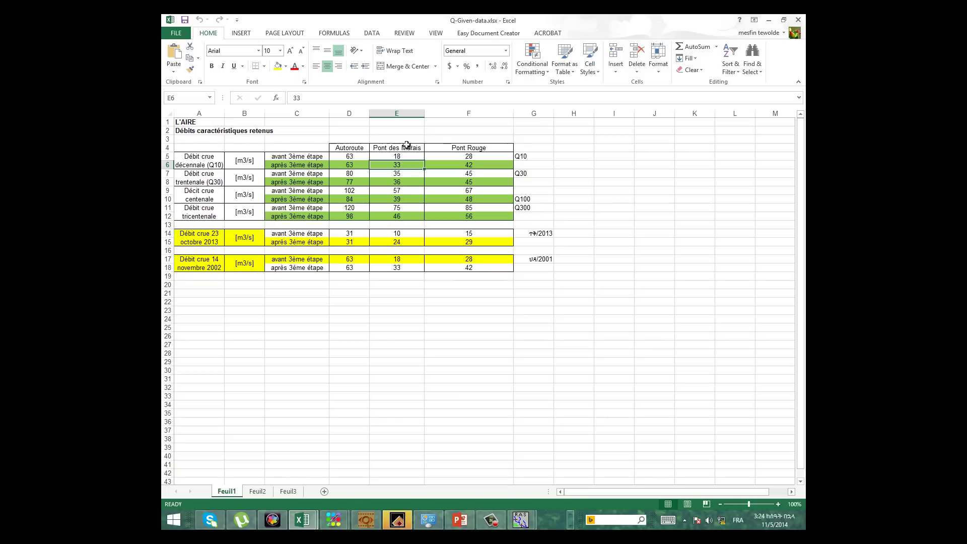
left_click(481, 166)
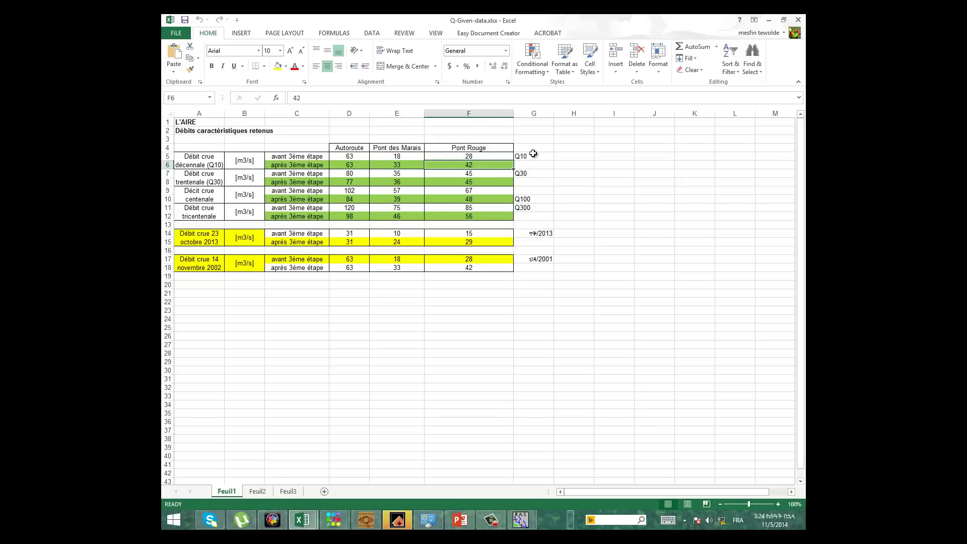
left_click(404, 166)
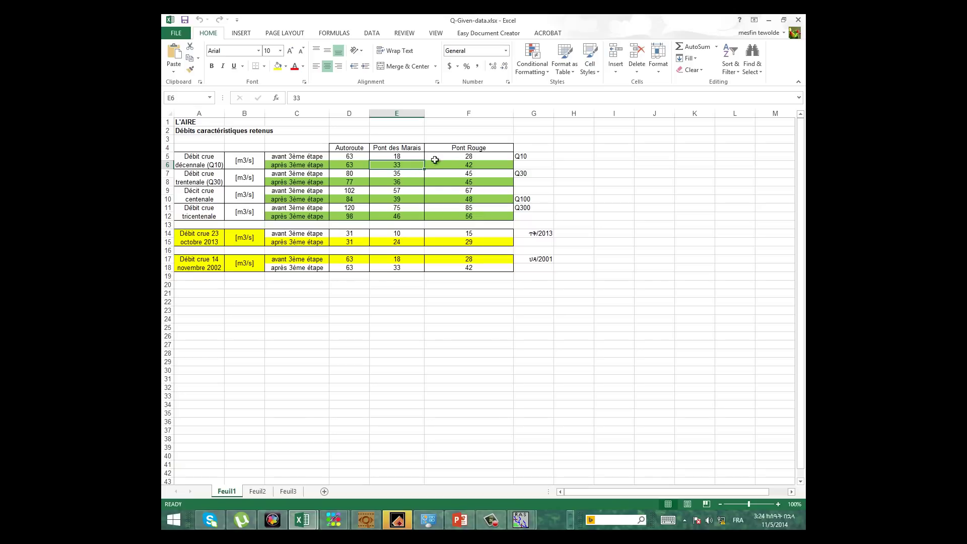
left_click(473, 165)
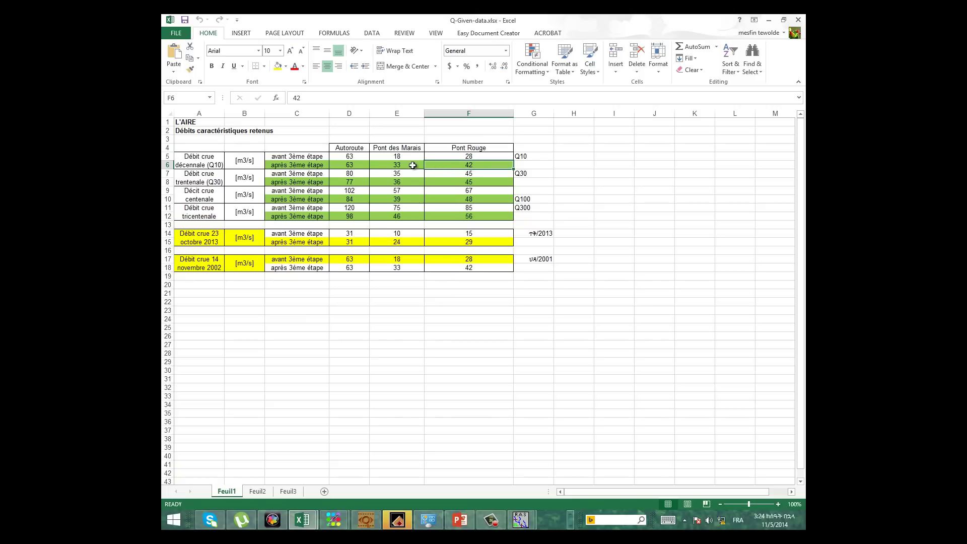
left_click(407, 166)
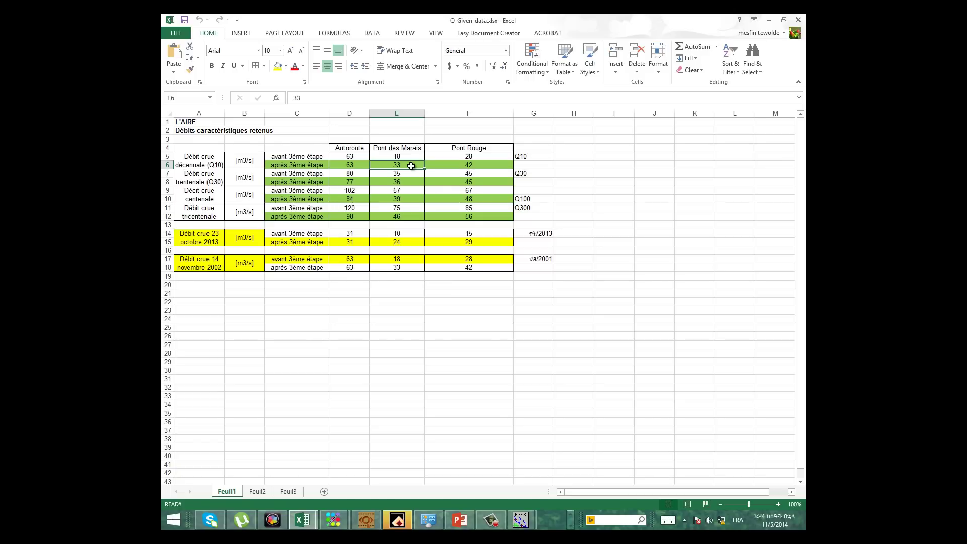
left_click(473, 166)
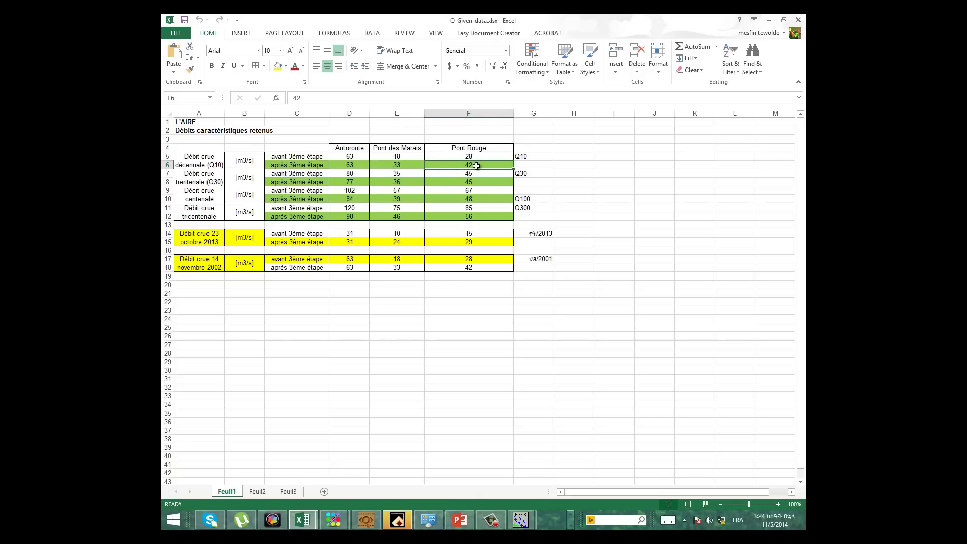
Step: Review the Q30, Q100 and Q300 discharges after the third stage at Pont des Marais and Pont Rouge
left_click(402, 182)
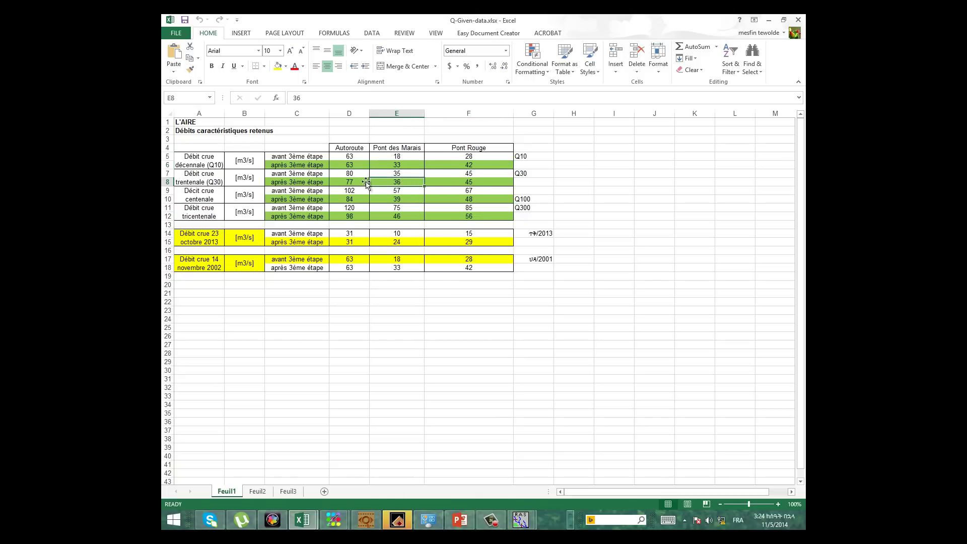
left_click(312, 182)
left_click(397, 183)
left_click(479, 183)
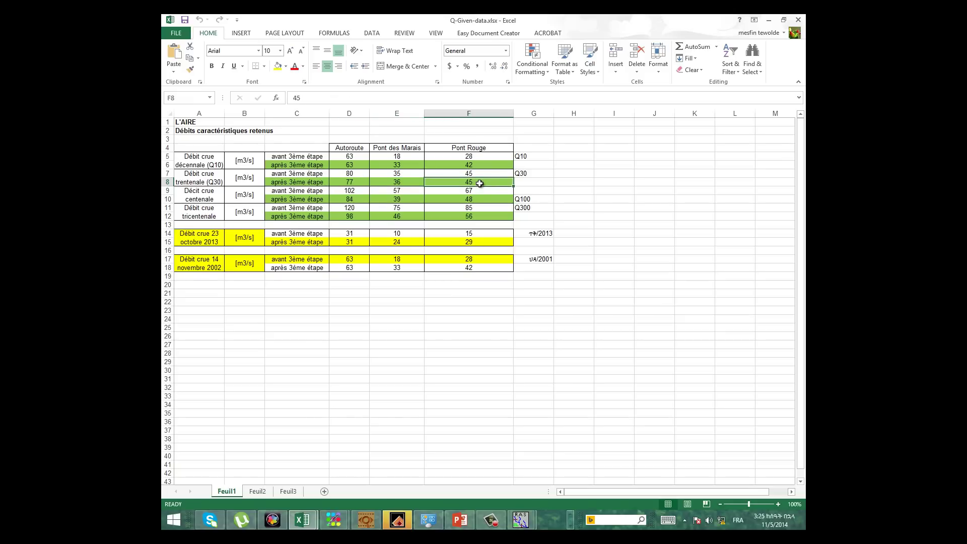
left_click(403, 200)
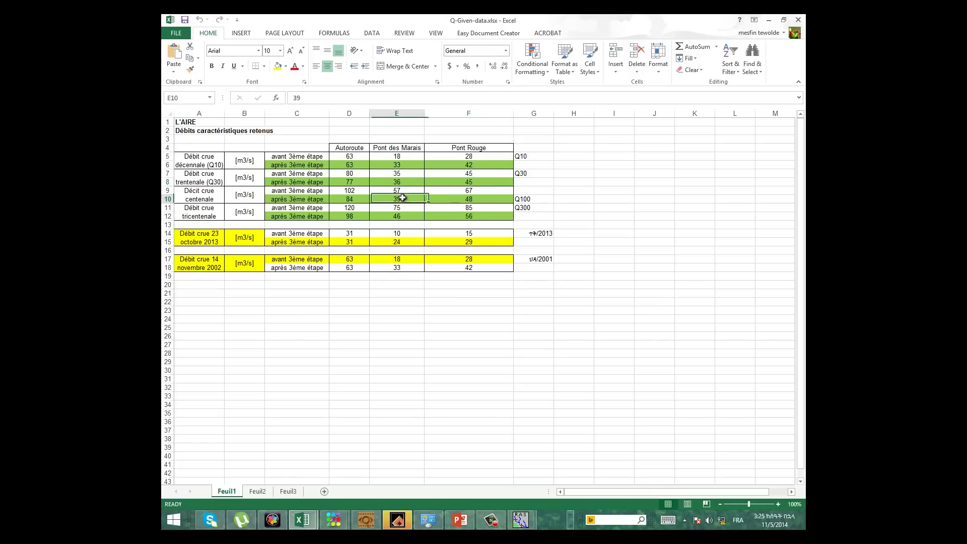
left_click(471, 200)
left_click(408, 201)
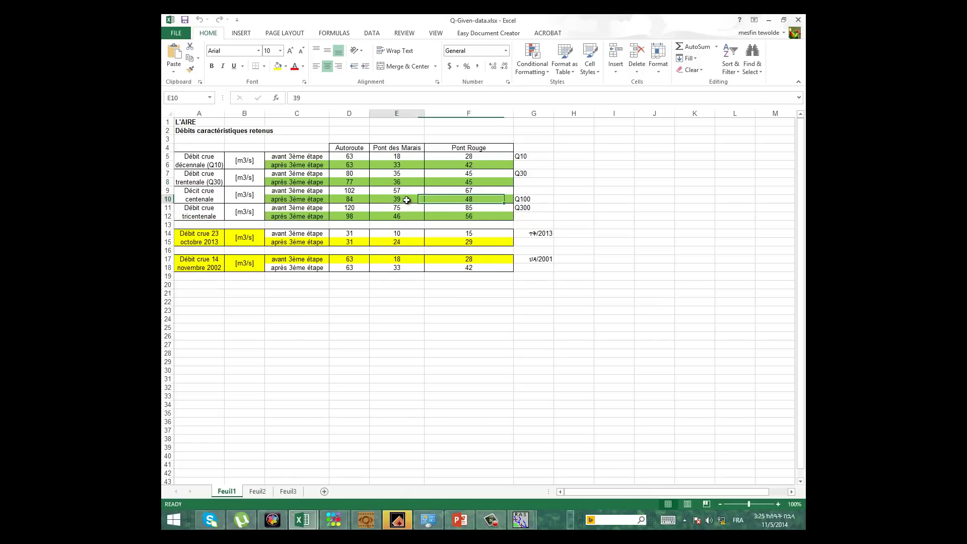
left_click(487, 200)
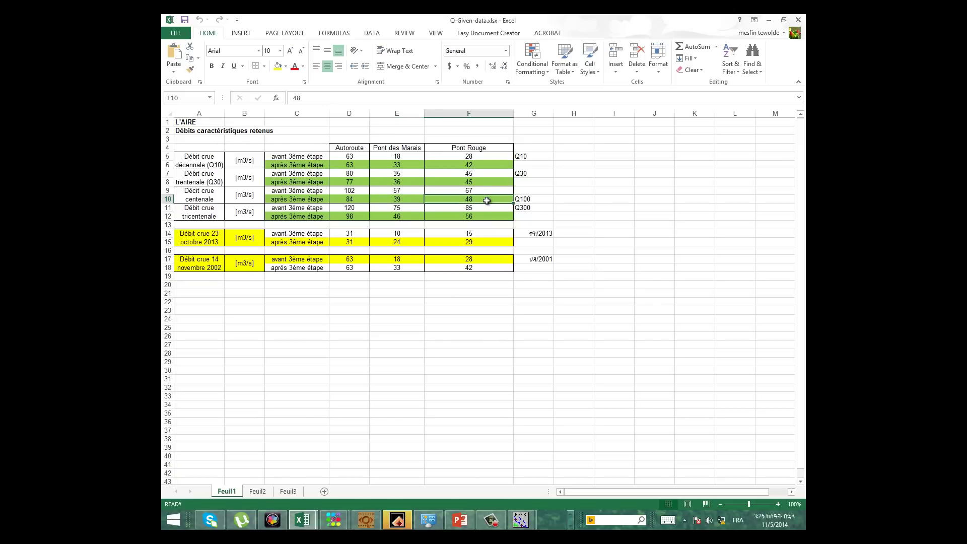
left_click(408, 218)
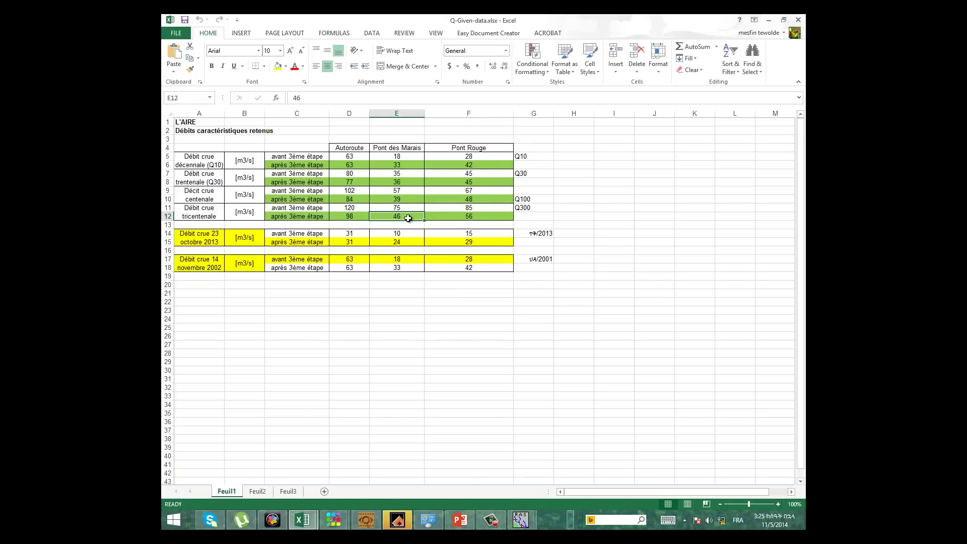
left_click(474, 217)
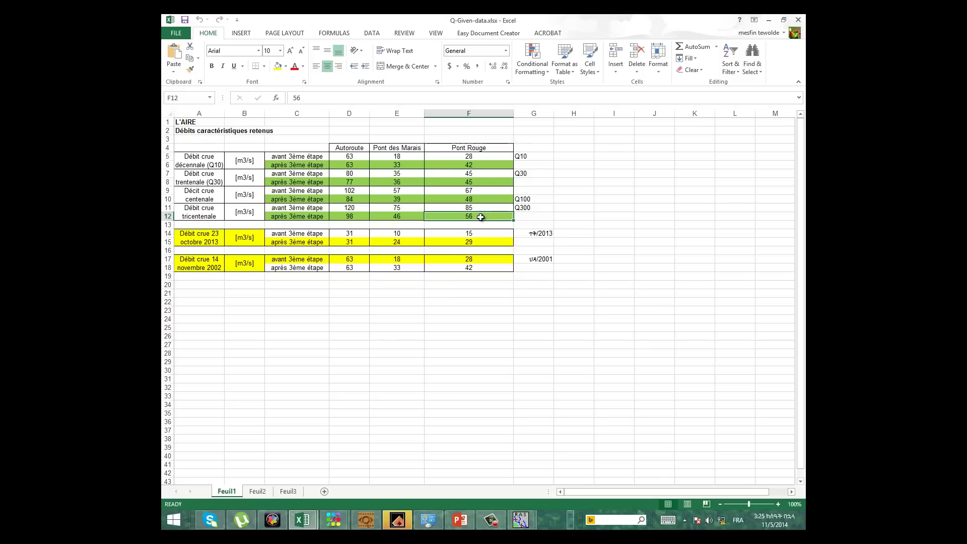
key("ctrl+c")
Step: Minimize the Excel workbook, then exit HEC-RAS and start it again with no project loaded
left_click(770, 20)
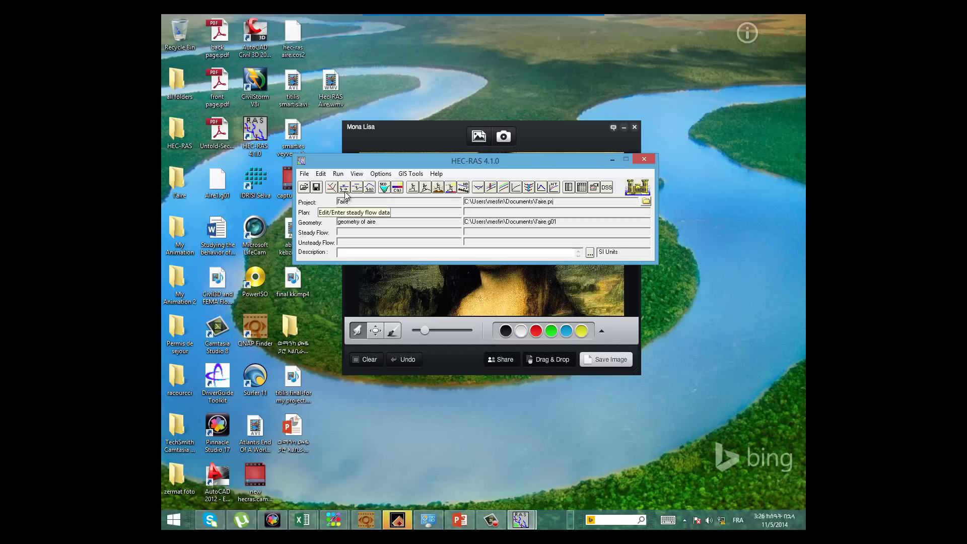
left_click(304, 174)
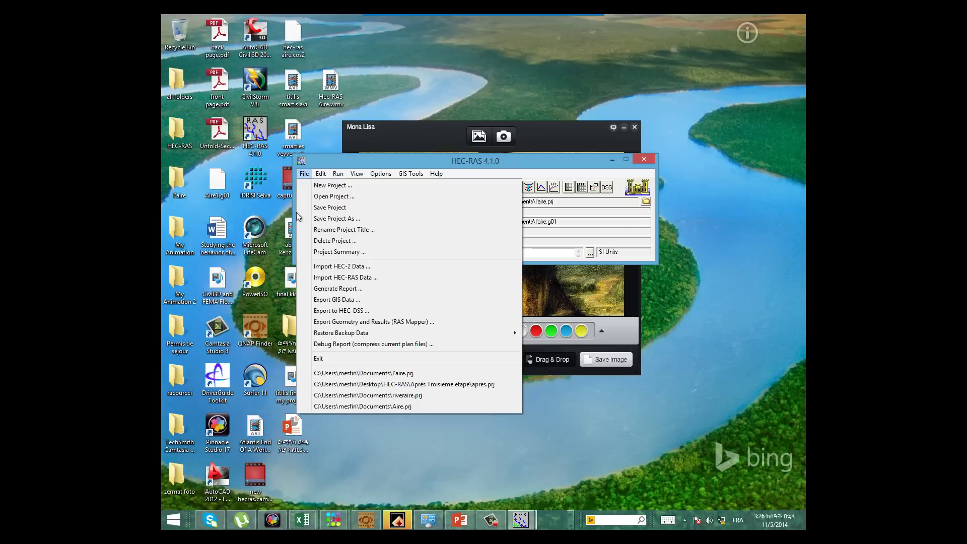
left_click(322, 358)
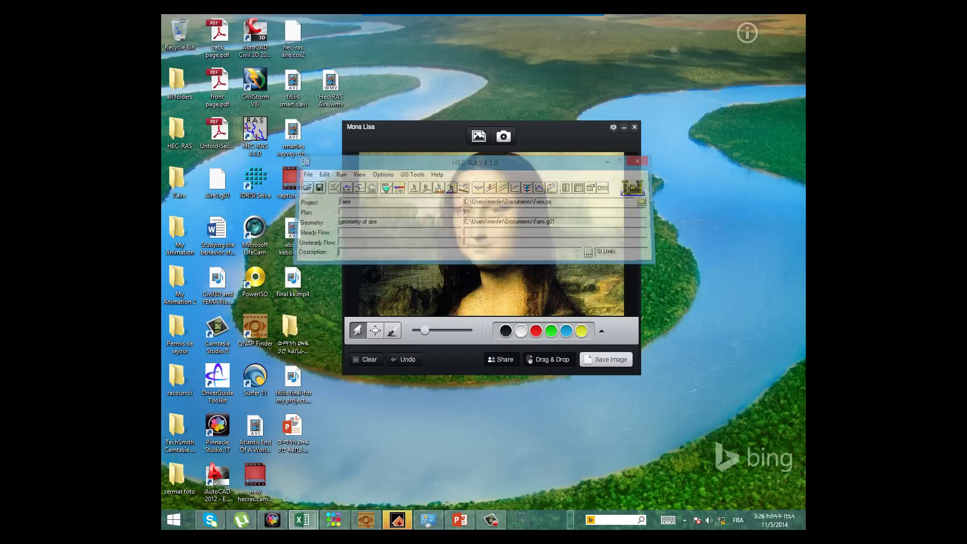
left_click(255, 135)
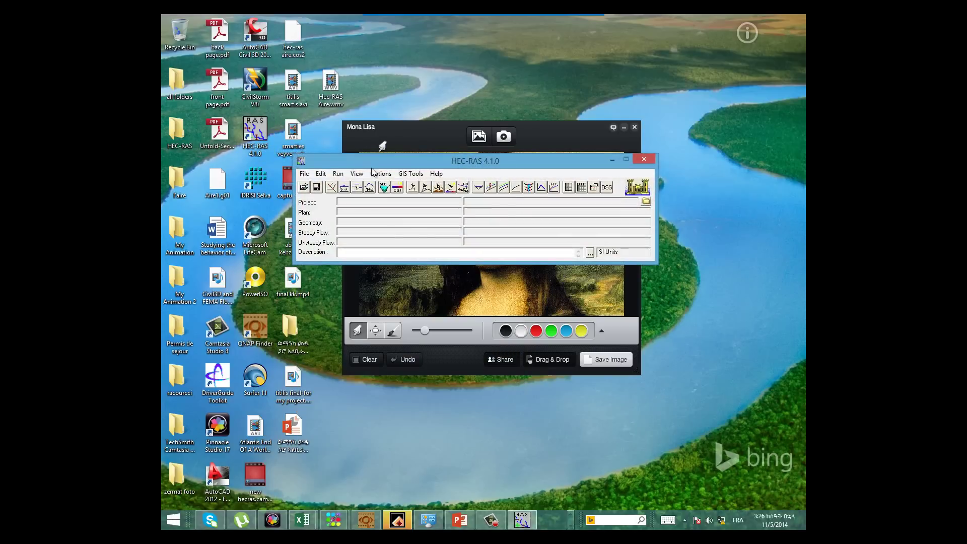
Step: Open the project "DS of maraise" (apres.prj) from the Desktop folder HEC-RAS\Après Troisieme etape
left_click(304, 174)
left_click(330, 196)
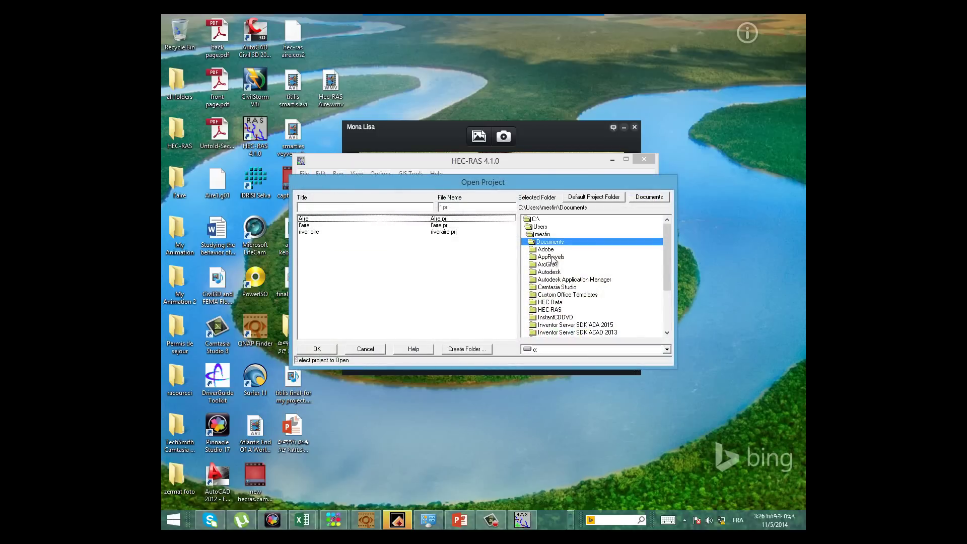
double_click(545, 235)
double_click(556, 257)
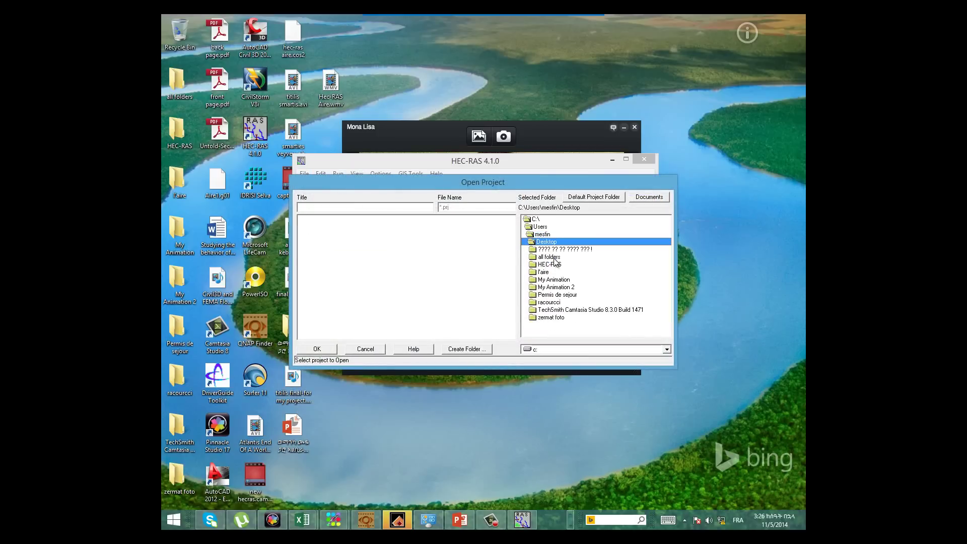
left_click(560, 266)
double_click(559, 266)
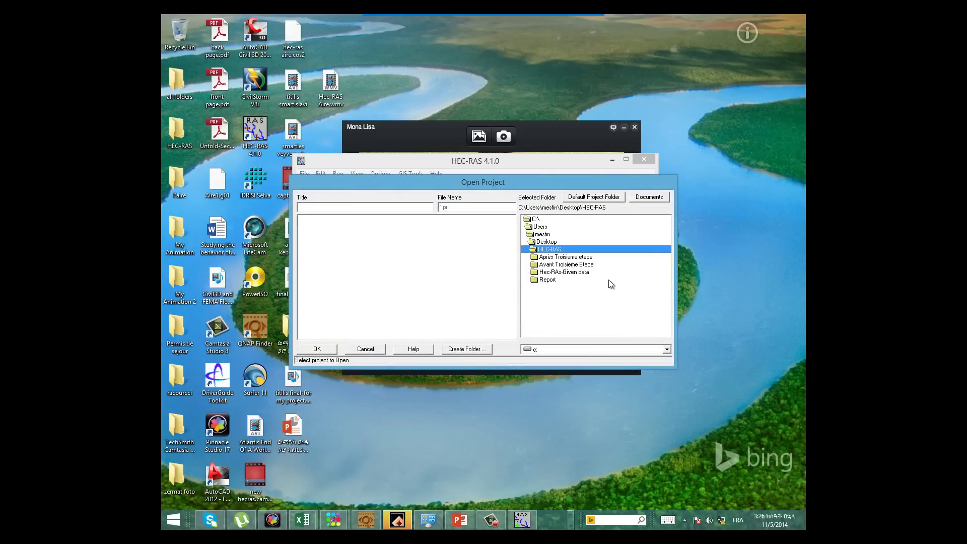
double_click(564, 258)
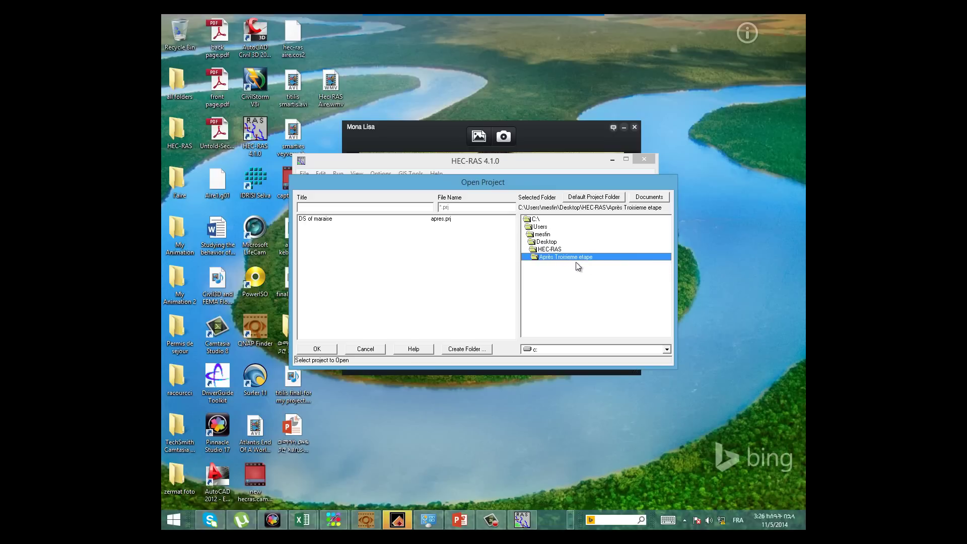
left_click(319, 219)
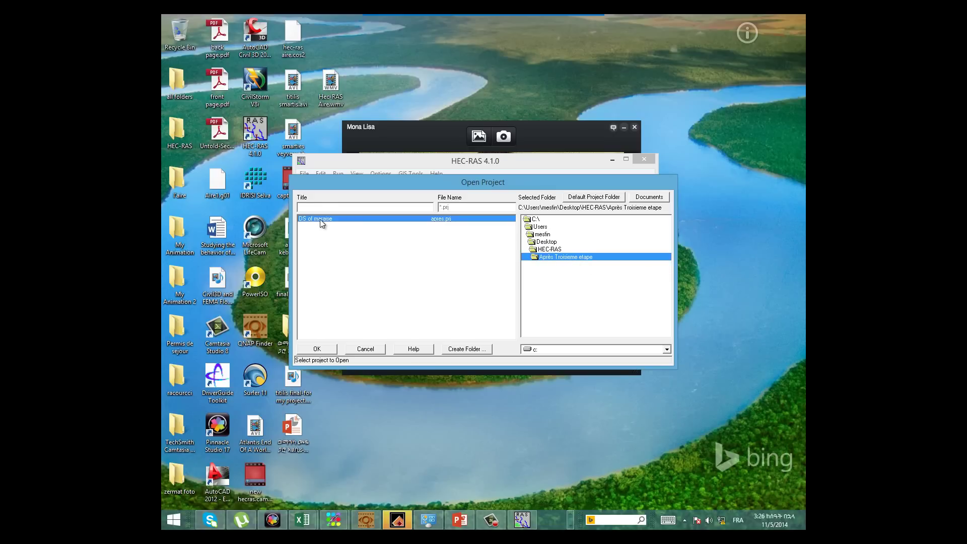
left_click(316, 349)
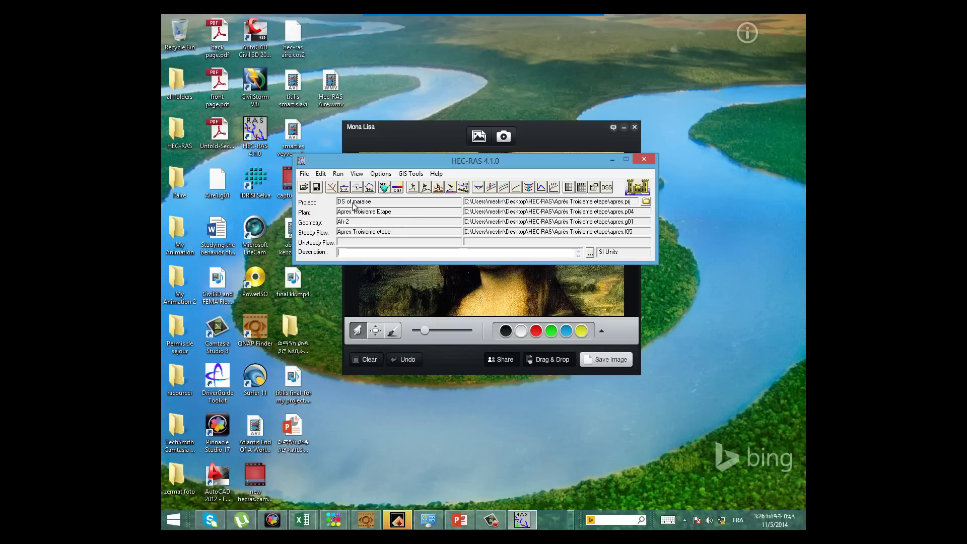
Step: Open the steady flow data enlarged and review the Q10, Q30, Q100 and Q300 flows at river station 5363.91
left_click(345, 187)
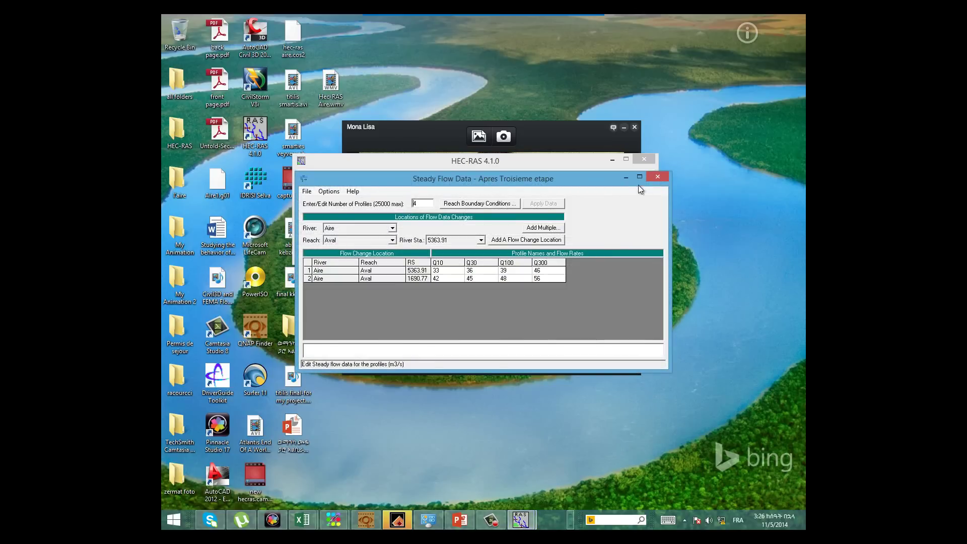
left_click(639, 176)
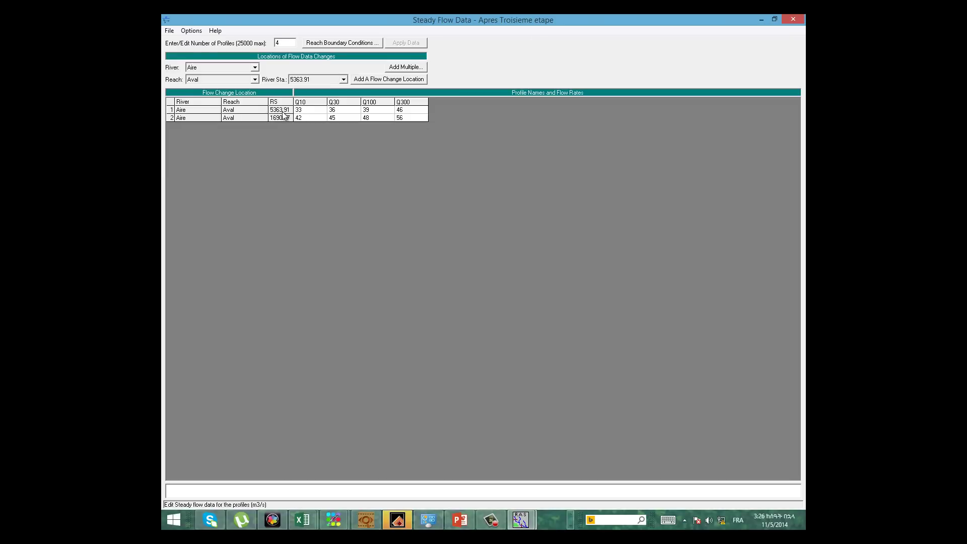
left_click(308, 112)
left_click(339, 113)
left_click(372, 111)
left_click(409, 112)
Step: Try changing the Q10 flow at river station 5363.91 to 34, and set it back to 33
left_click(317, 113)
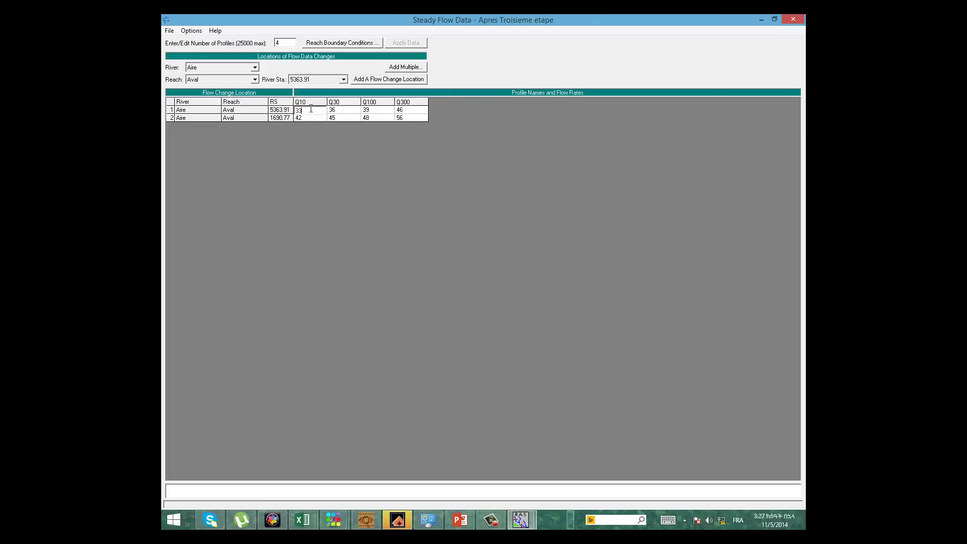
left_click(315, 111)
type("34")
left_click(296, 112)
type("33")
left_click(352, 112)
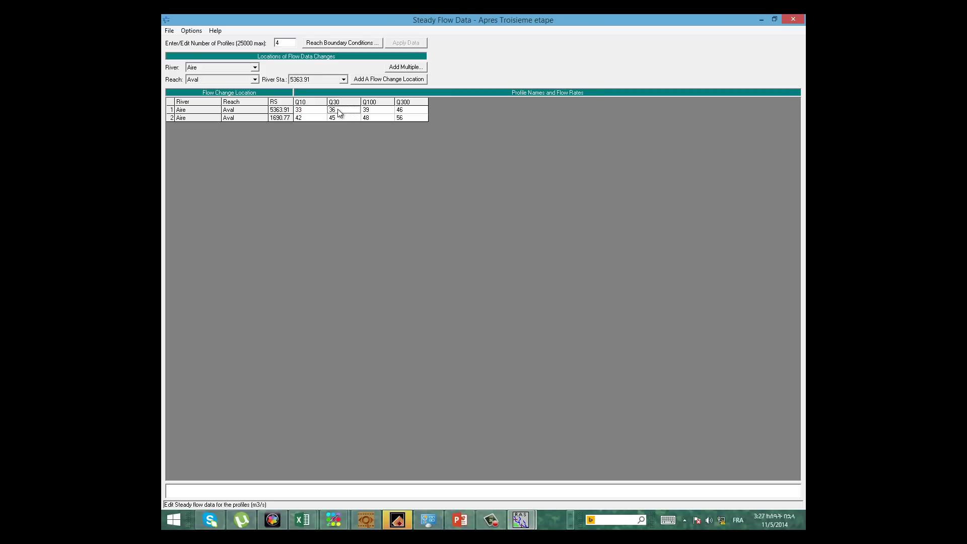
left_click(343, 79)
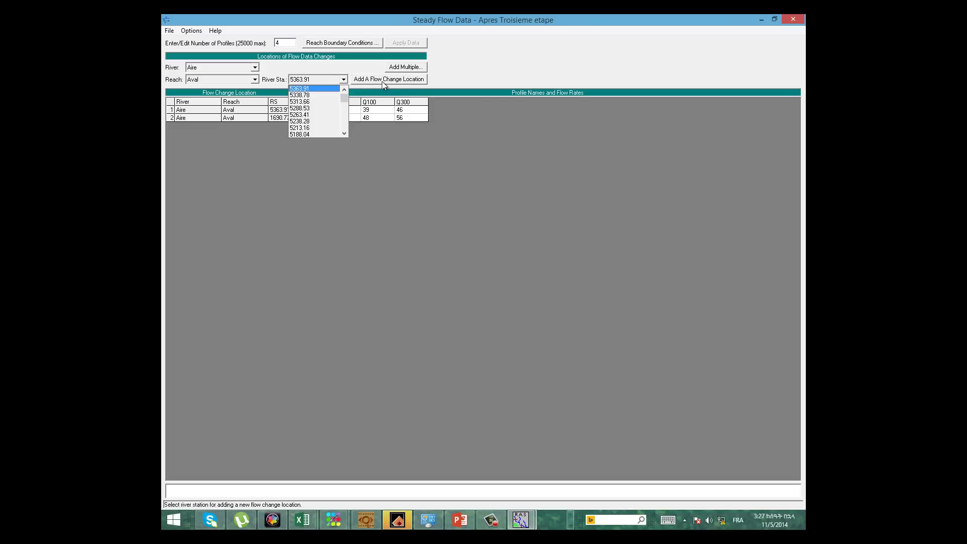
left_click_drag(345, 98, 345, 102)
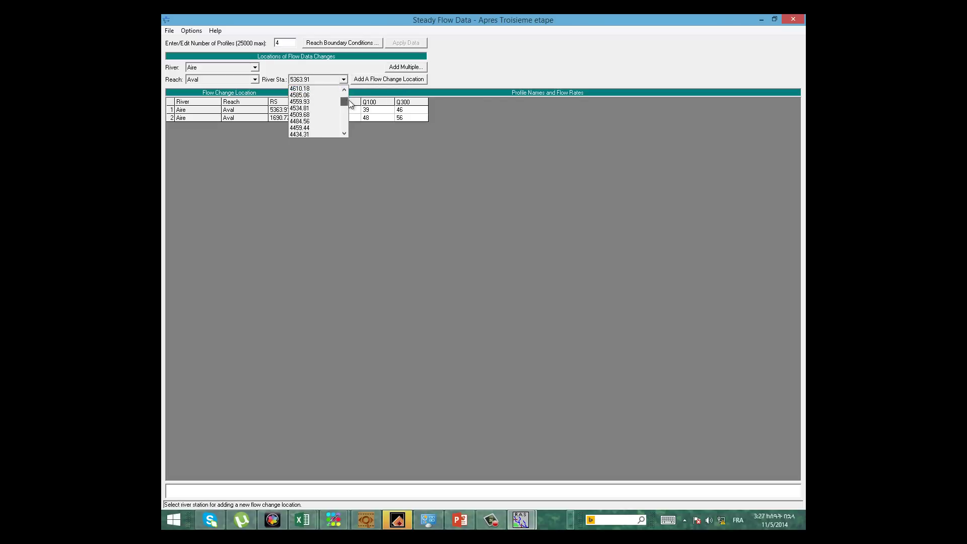
left_click(377, 86)
left_click(378, 83)
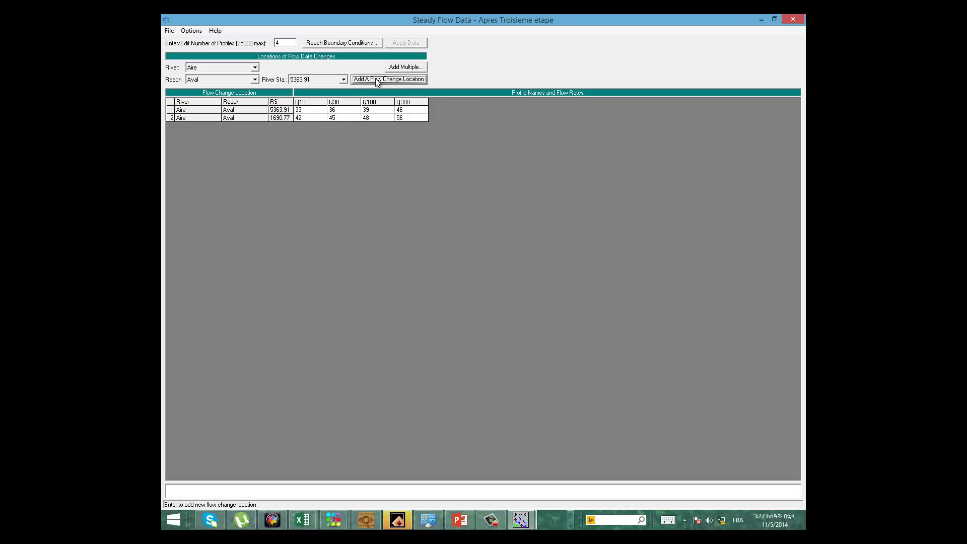
Step: Add a flow change location at river station 4760.93 on reach Aval of the Aire and select its row
left_click(344, 80)
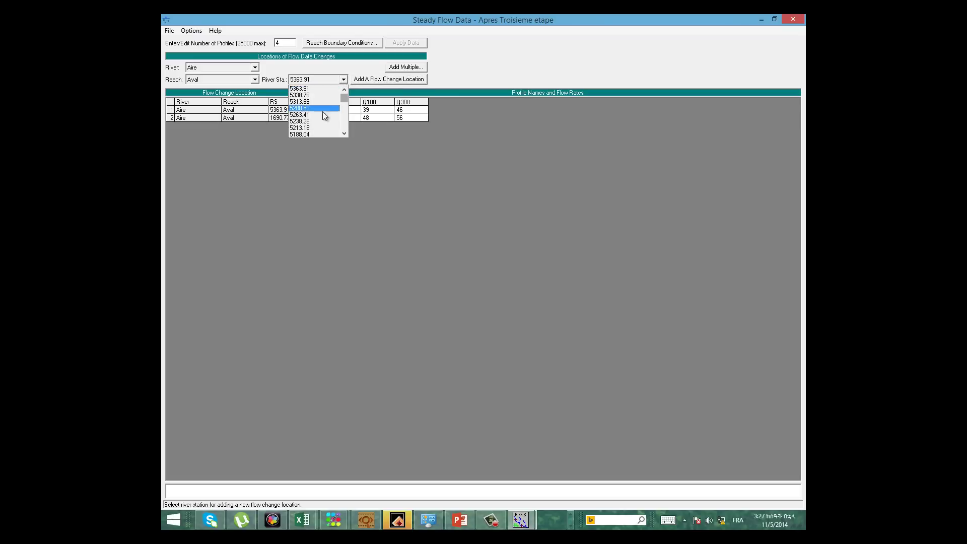
left_click(345, 133)
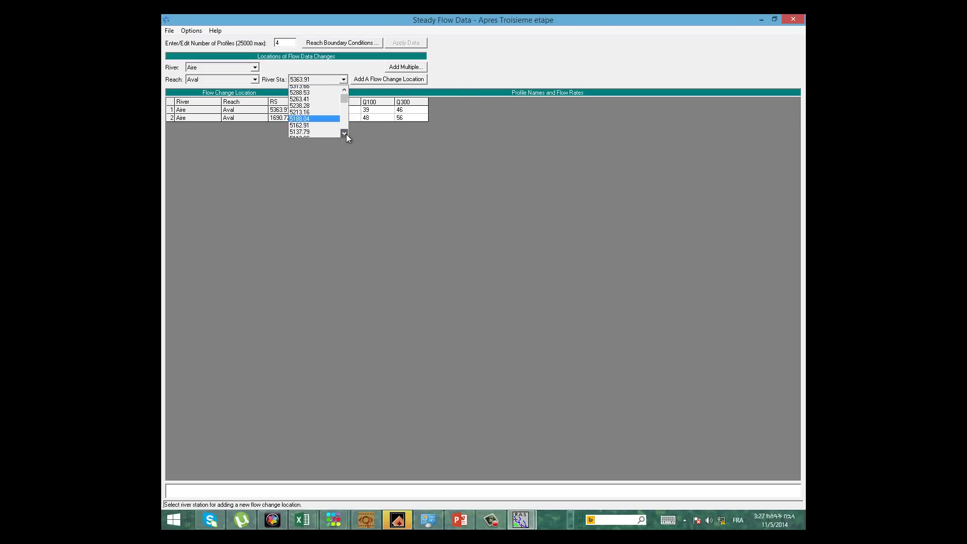
left_click(344, 134)
left_click(345, 134)
left_click(344, 134)
left_click(319, 124)
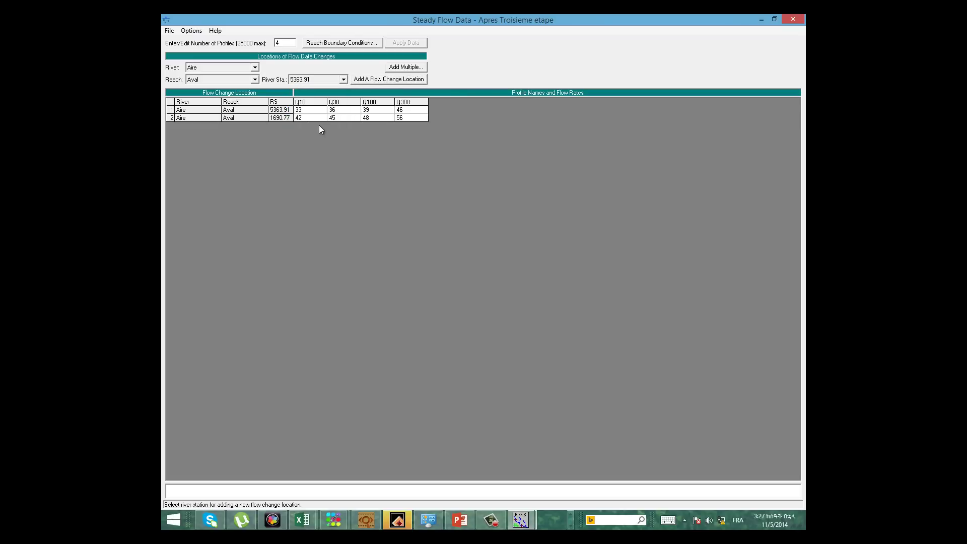
left_click(379, 84)
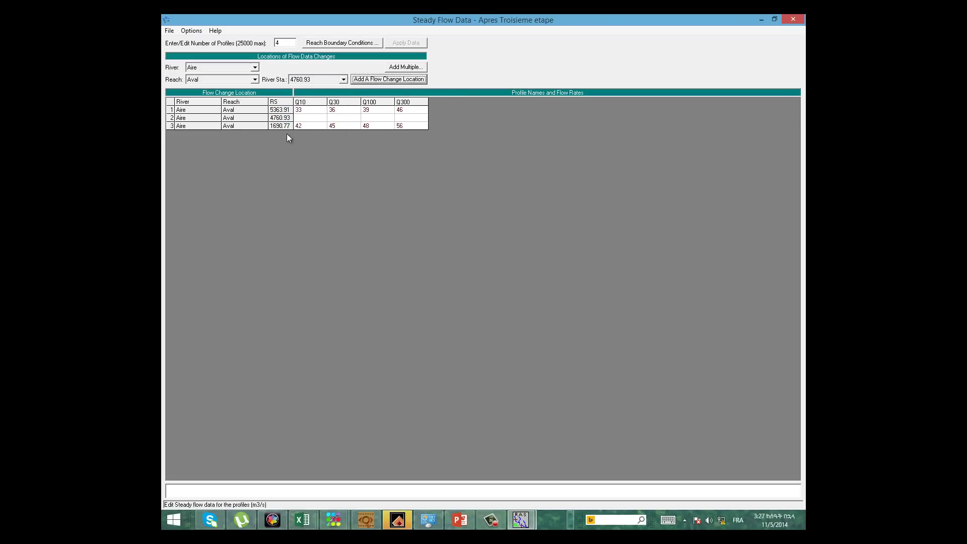
left_click(187, 119)
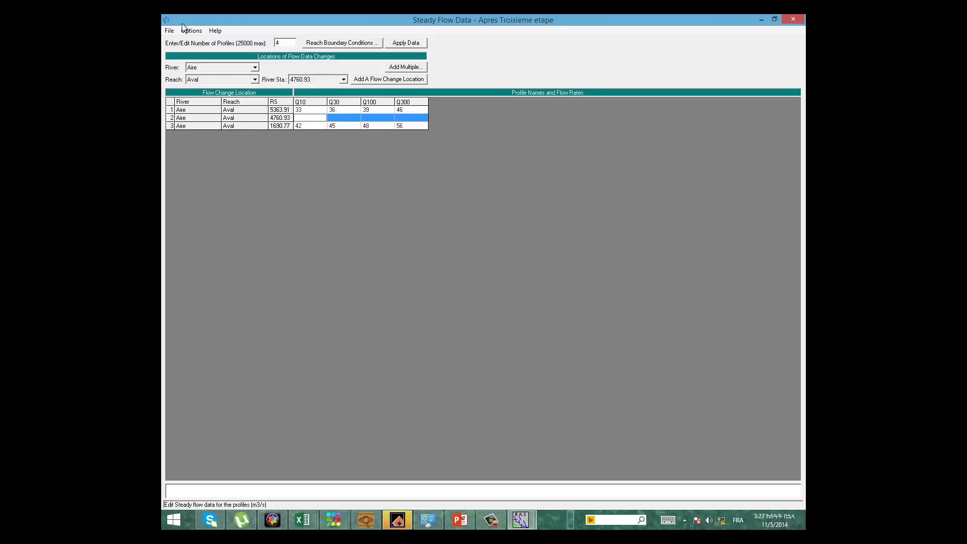
left_click(169, 30)
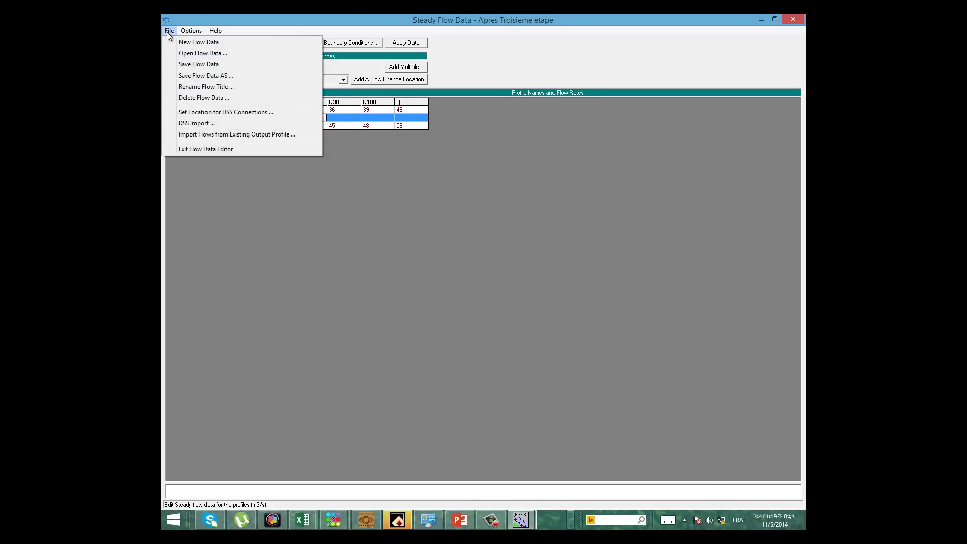
left_click(199, 97)
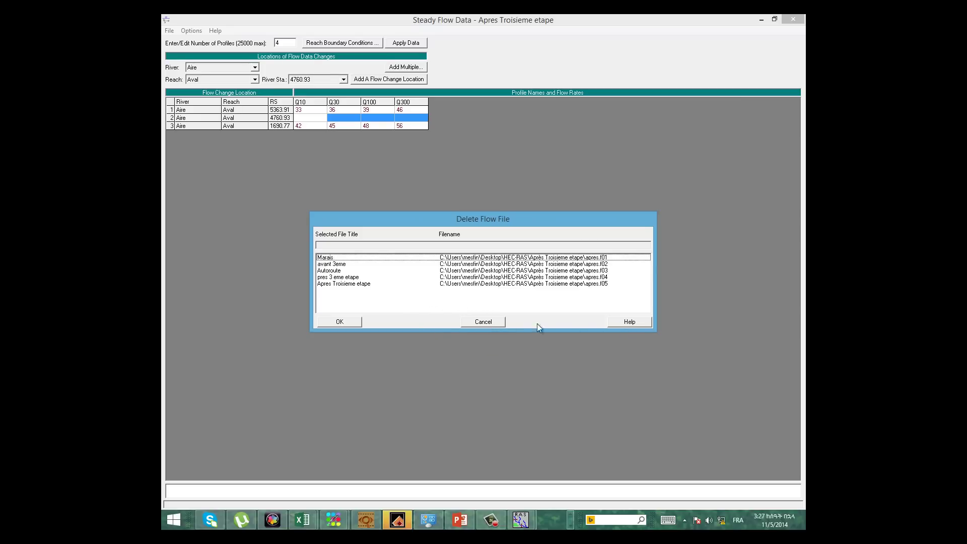
left_click(484, 325)
Step: Delete the empty flow change row at river station 4760.93 from the flow table
left_click(306, 120)
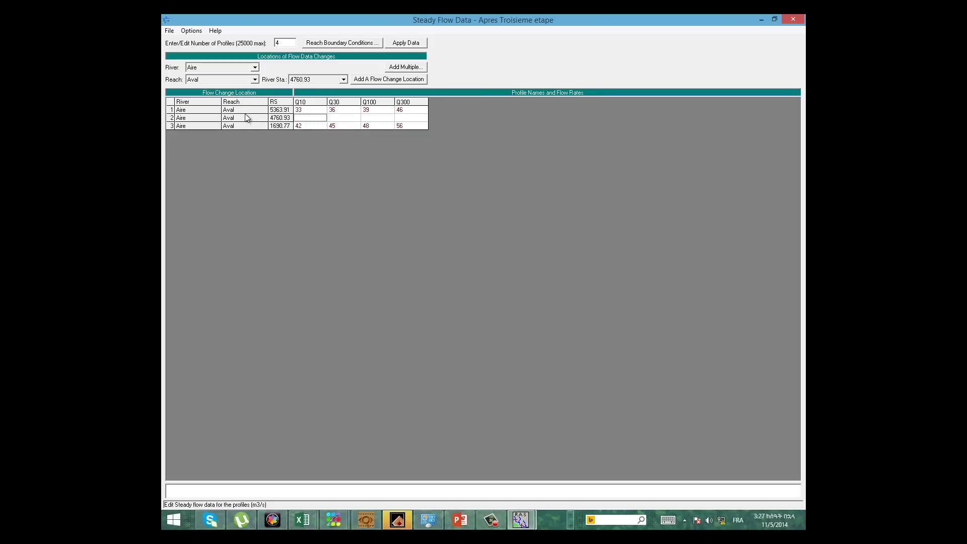
key("shift+End")
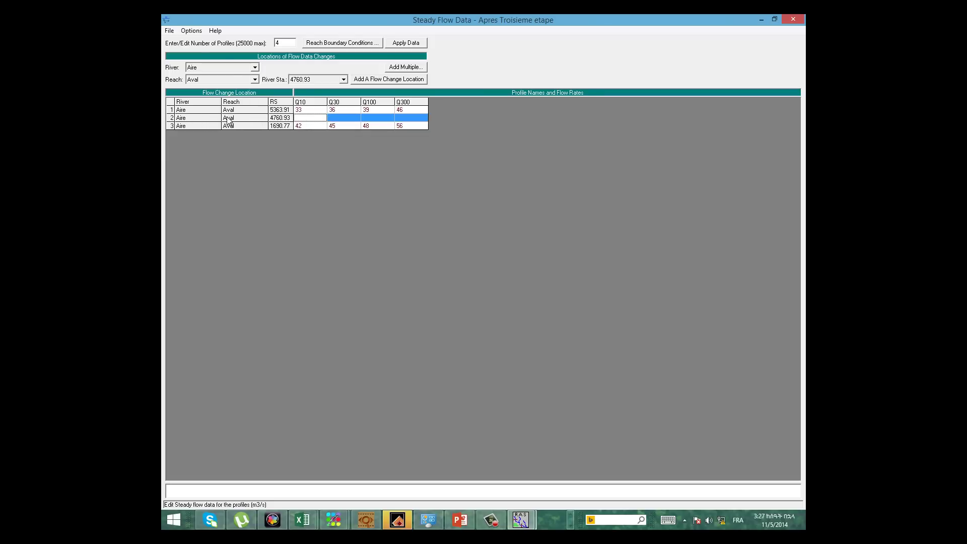
left_click(192, 31)
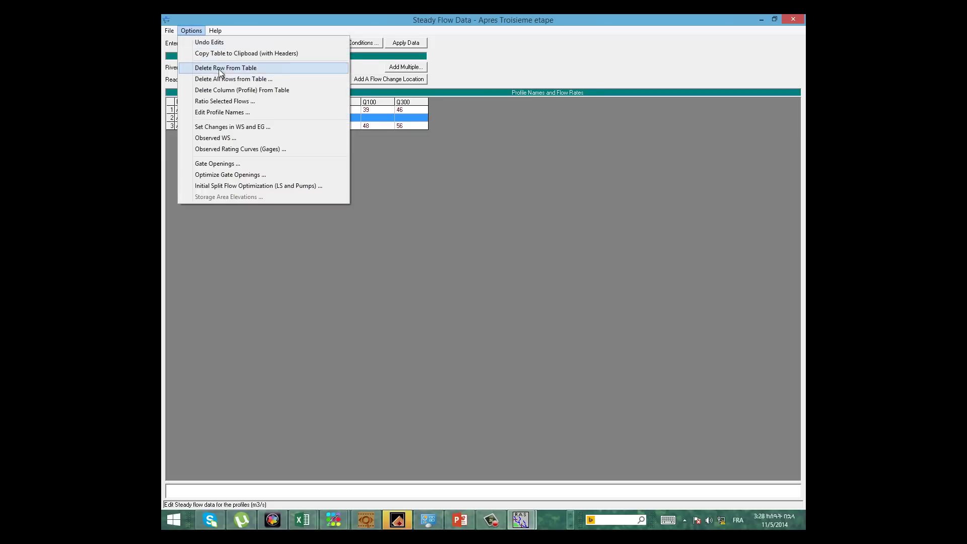
left_click(246, 69)
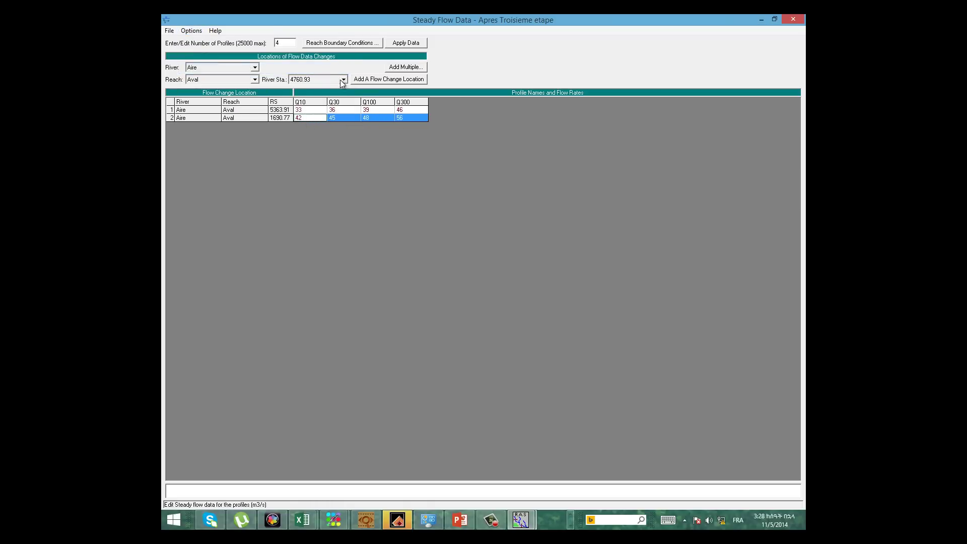
Step: Review the number of profiles and the profile name list for Q10, Q30, Q100 and Q300
double_click(278, 42)
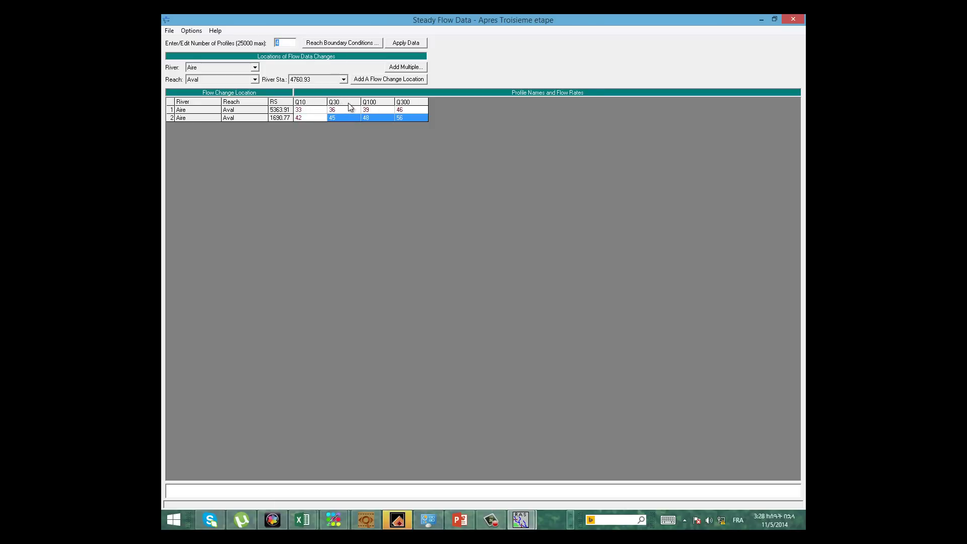
left_click(399, 104)
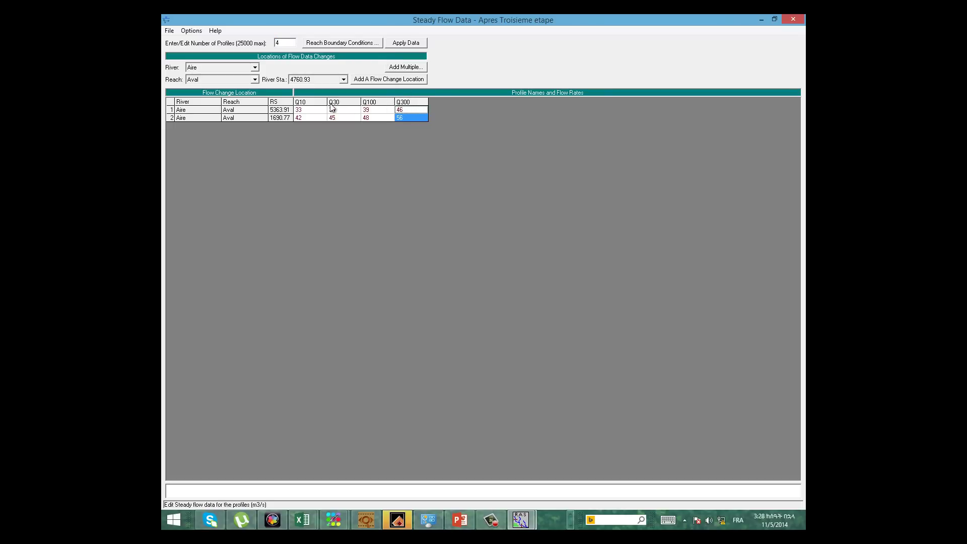
left_click(304, 103)
left_click(191, 31)
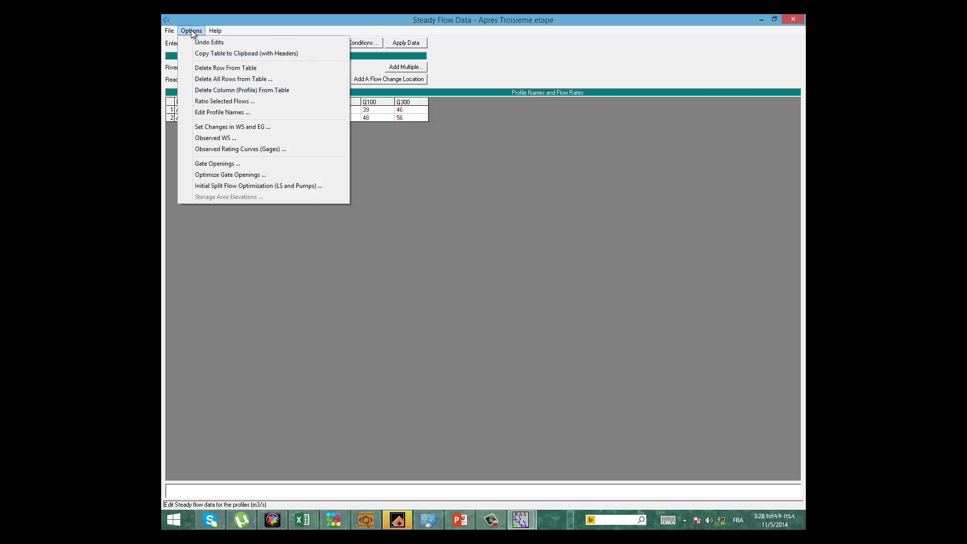
left_click(211, 113)
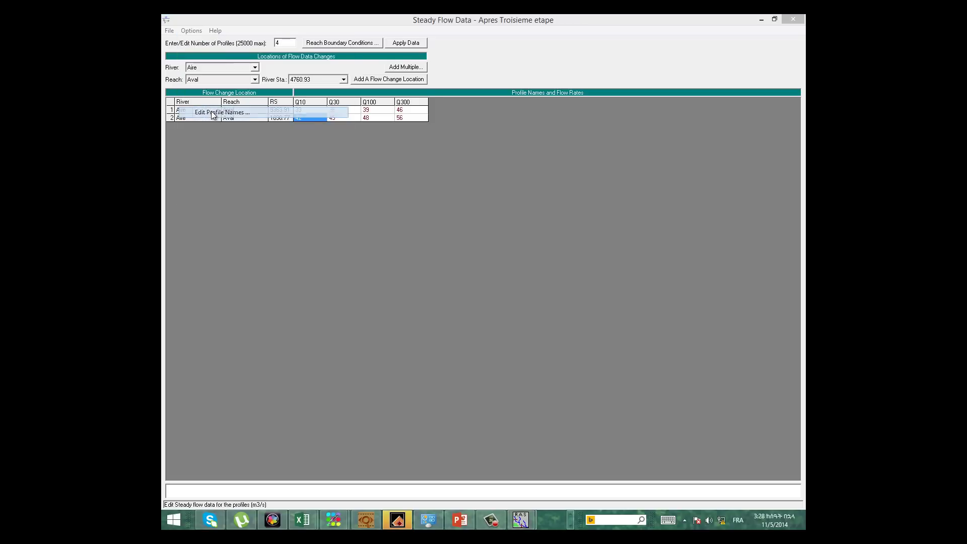
left_click(394, 107)
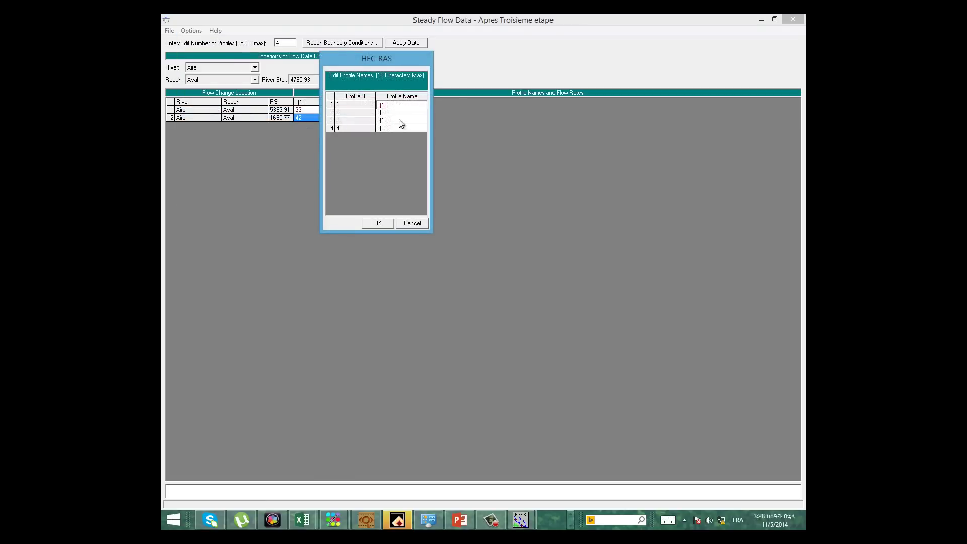
left_click(378, 223)
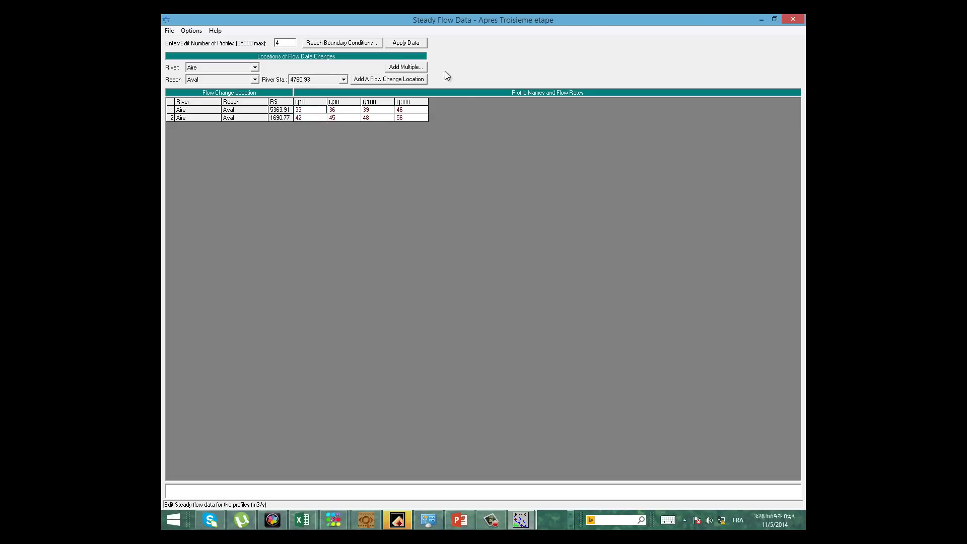
Step: Set the upstream boundary condition of reach Aval to normal depth with slope 0.0042 for all profiles
left_click(343, 43)
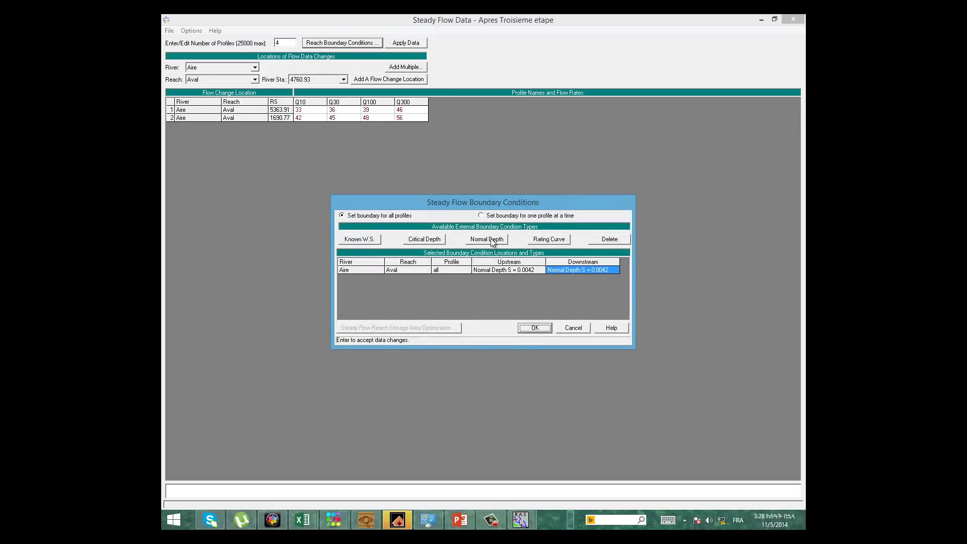
left_click(499, 271)
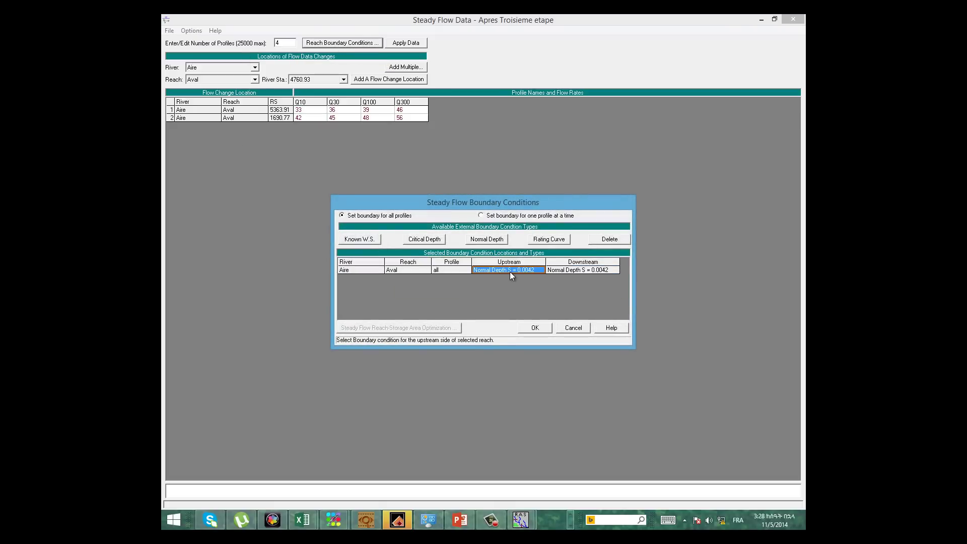
left_click(471, 243)
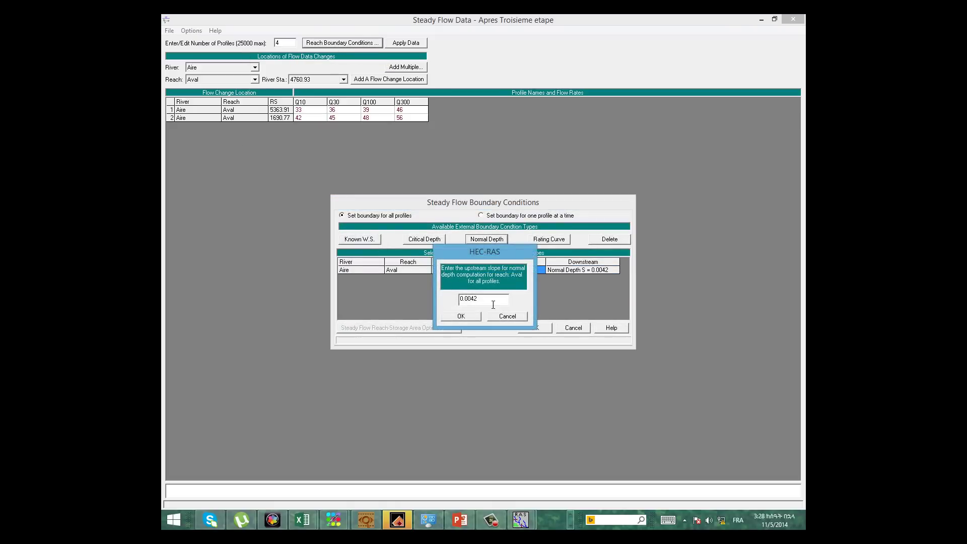
left_click_drag(495, 299, 455, 308)
left_click(469, 316)
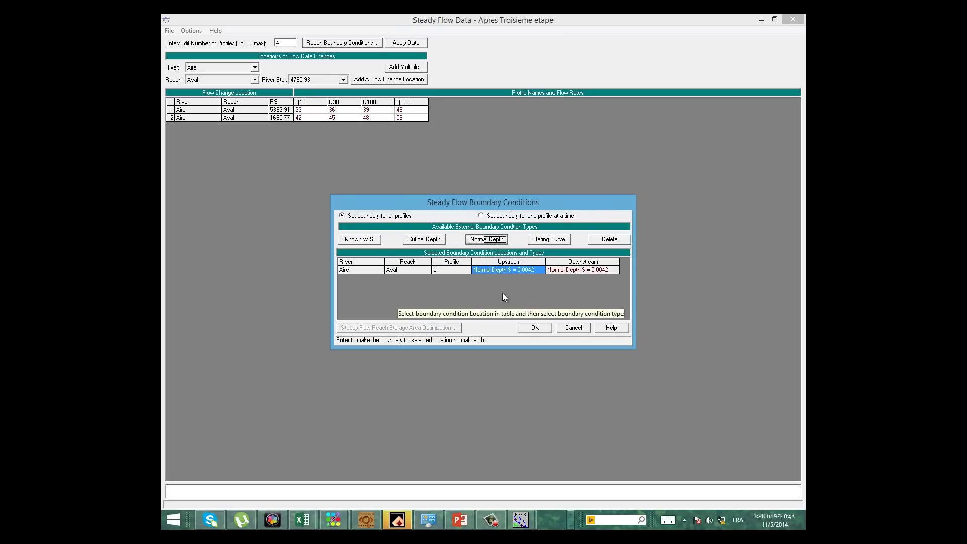
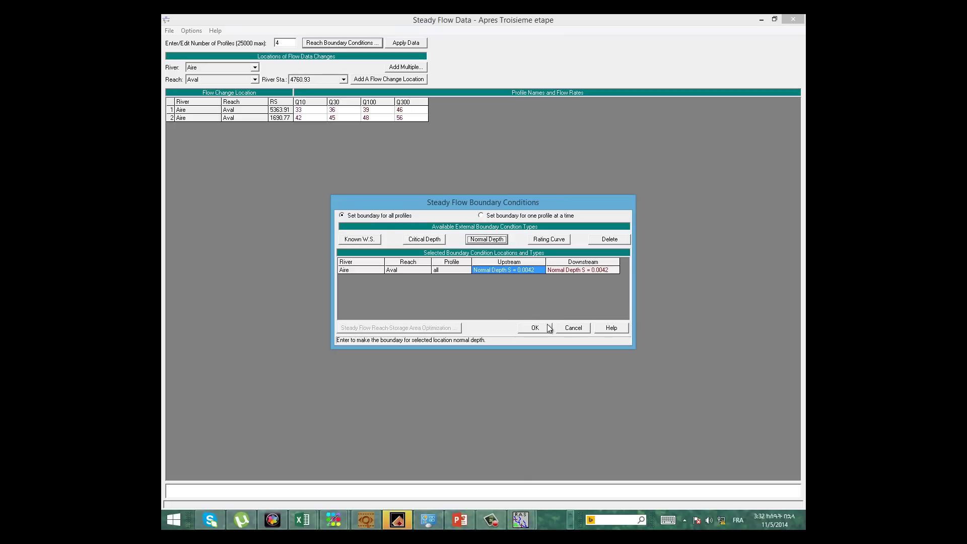
Step: Recheck the upstream normal depth slope, keep 0.0042 for the downstream side as well, and accept the boundary conditions
double_click(522, 270)
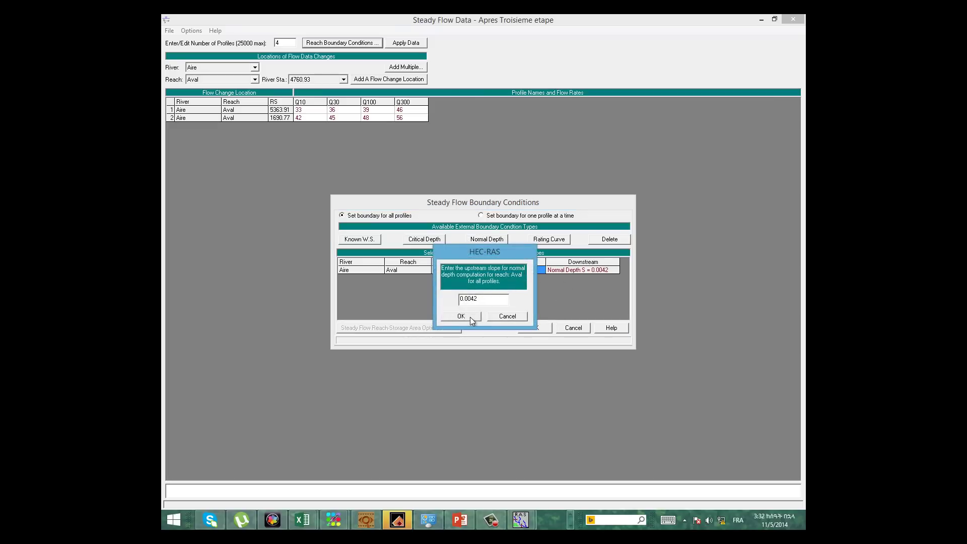
left_click(469, 316)
double_click(578, 270)
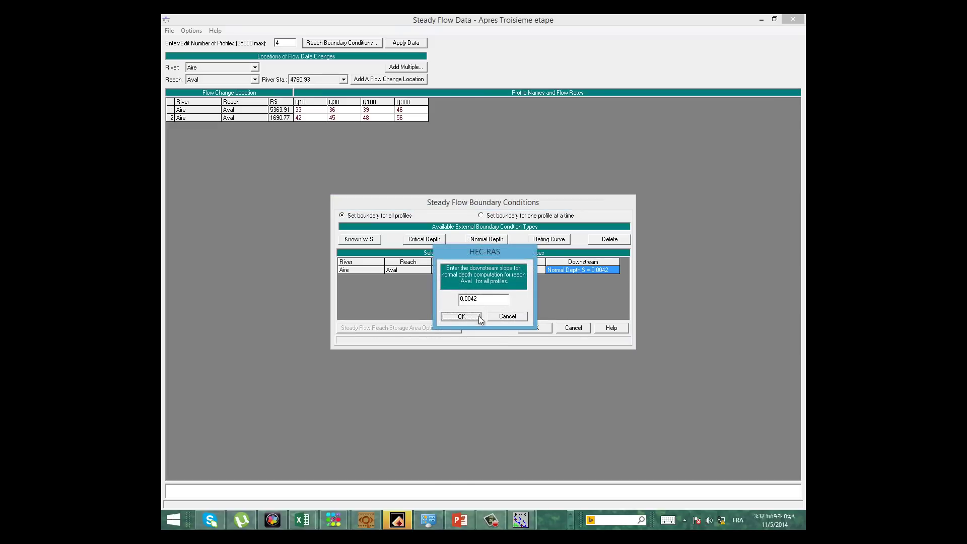
left_click(479, 317)
left_click(535, 328)
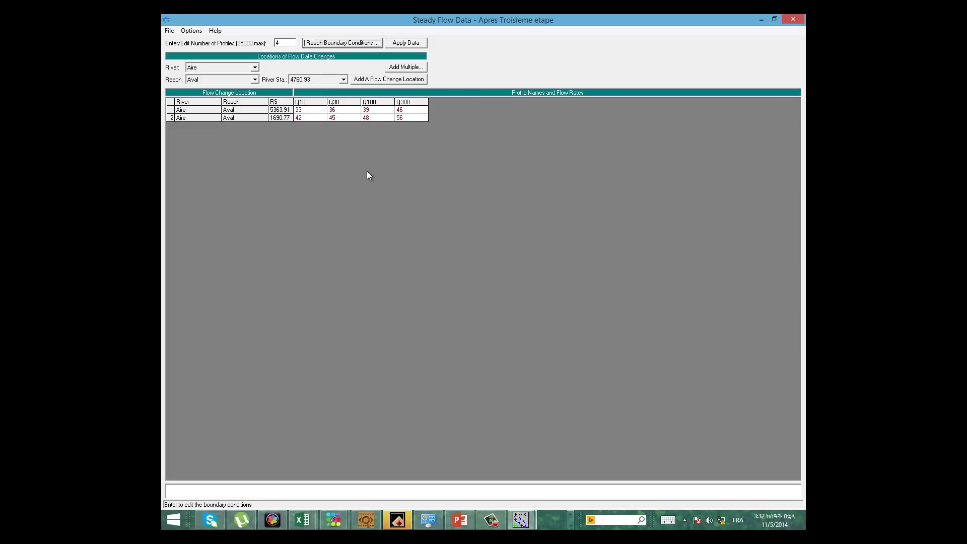
Step: Apply the steady flow data, save it under its existing file, and close the flow data editor
left_click(407, 44)
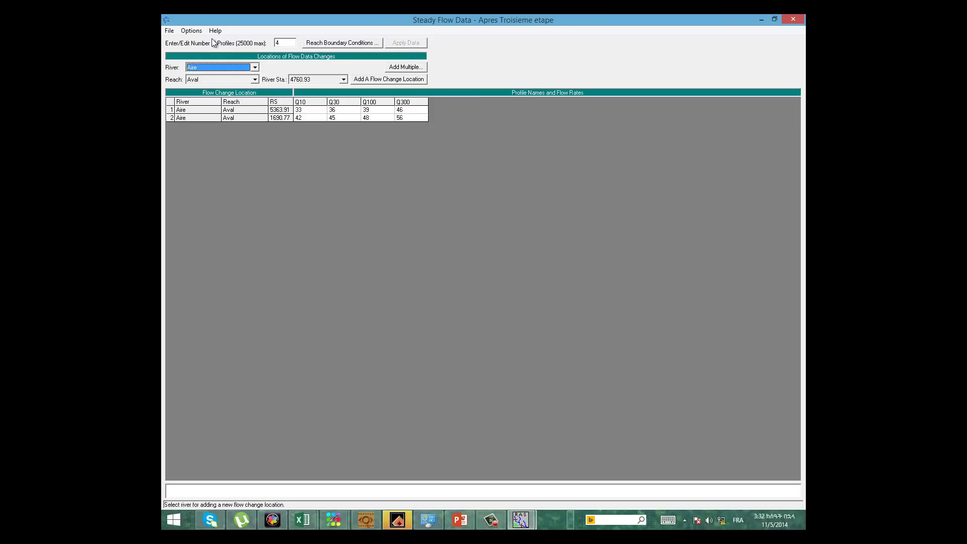
left_click(169, 31)
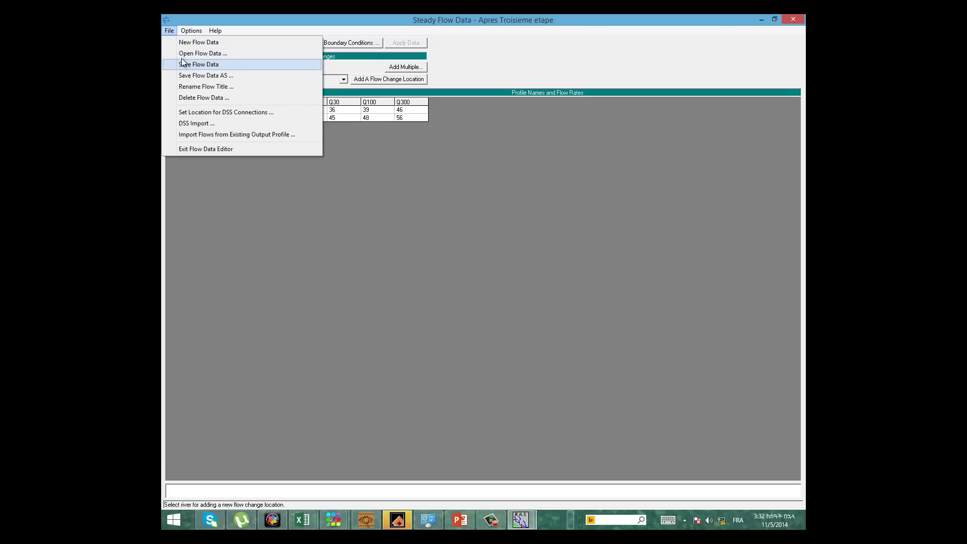
left_click(207, 63)
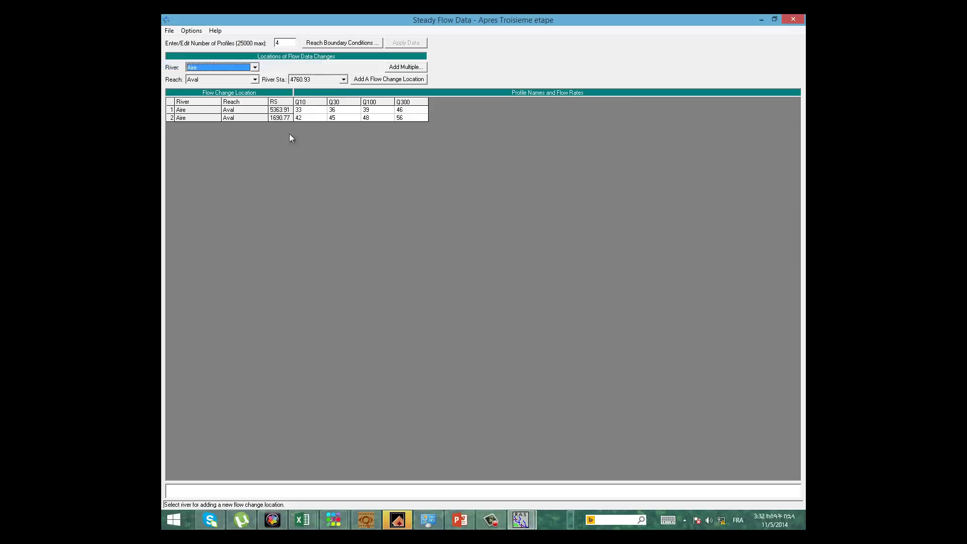
left_click(793, 19)
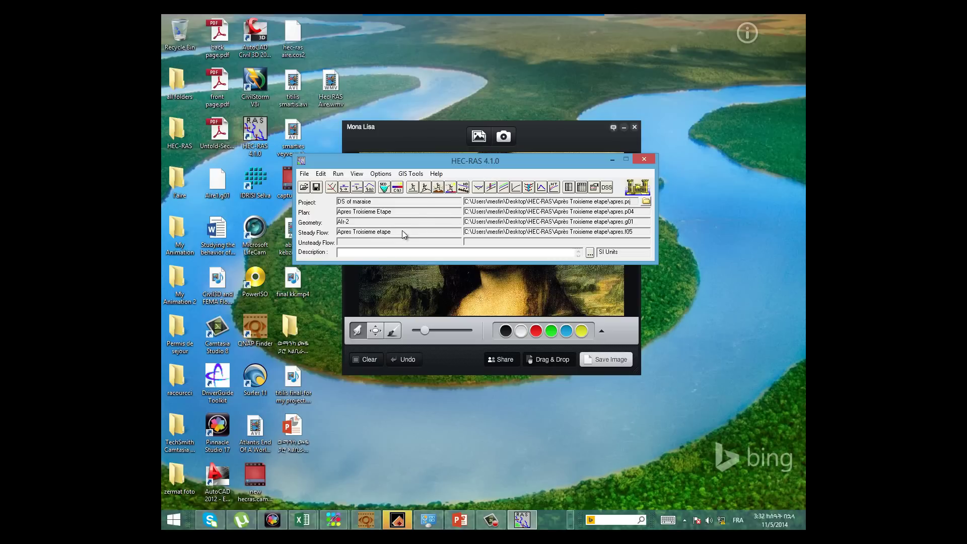
Step: Compute the subcritical steady flow analysis with geometry AIr-2 and flow file Apres Troisieme etape
left_click(412, 187)
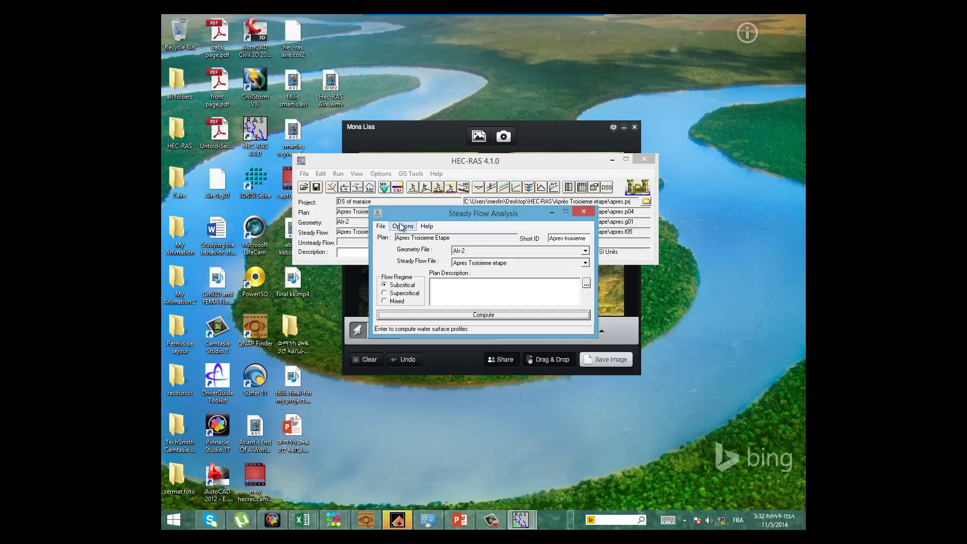
left_click(381, 226)
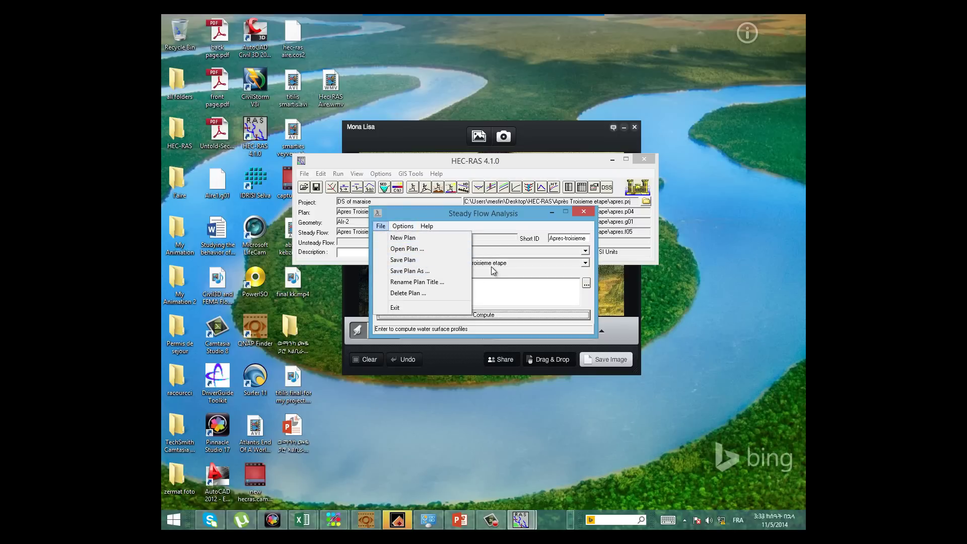
left_click(521, 262)
left_click(524, 262)
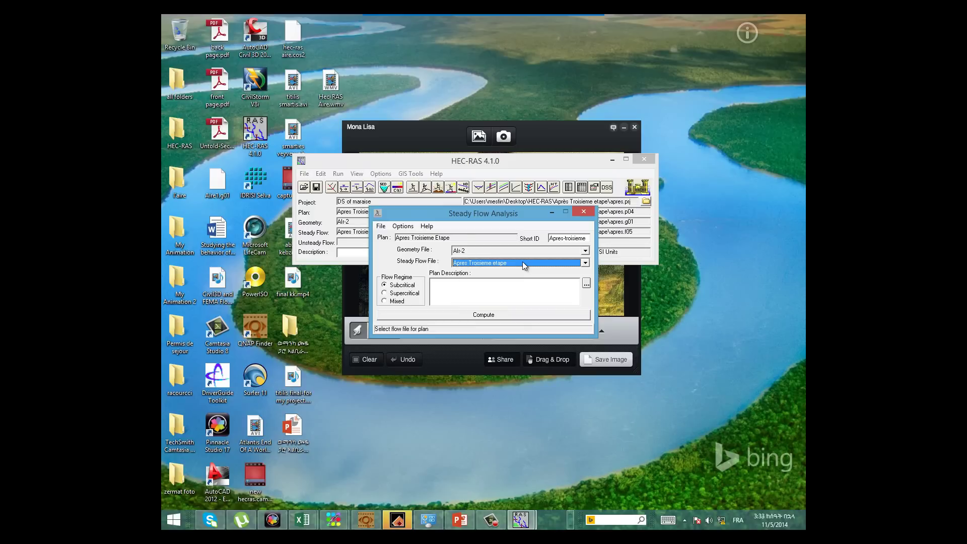
left_click(481, 316)
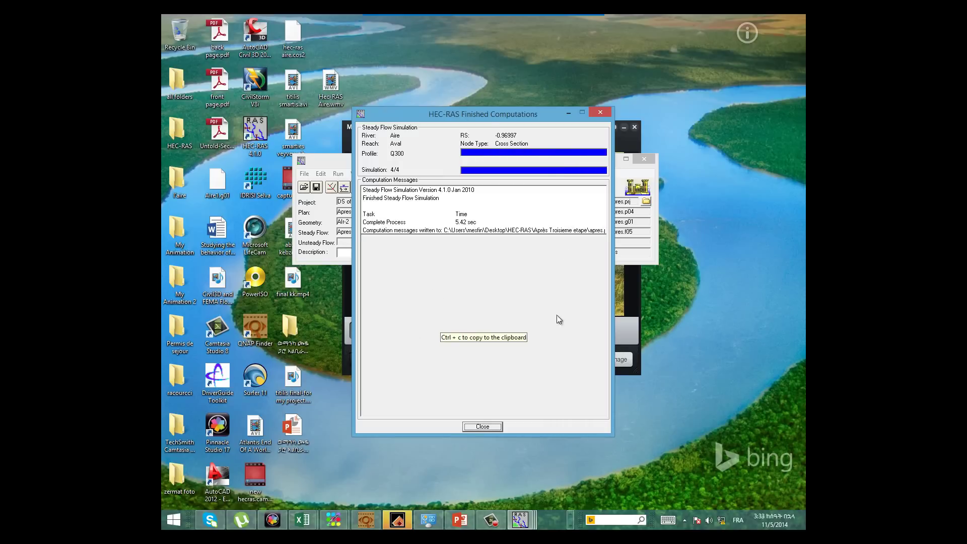
left_click(484, 427)
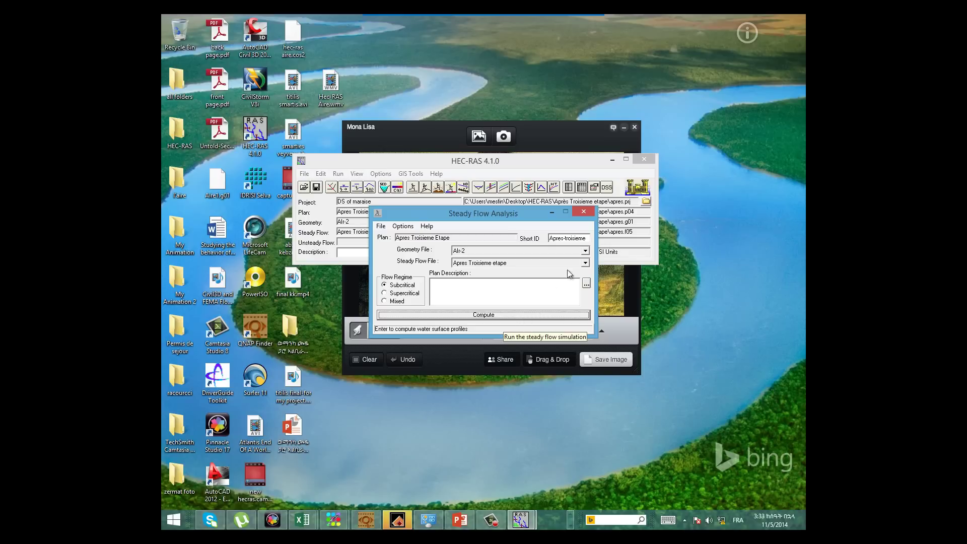
Step: Save the Apres Troisieme Etape plan and close the steady flow analysis
left_click(381, 226)
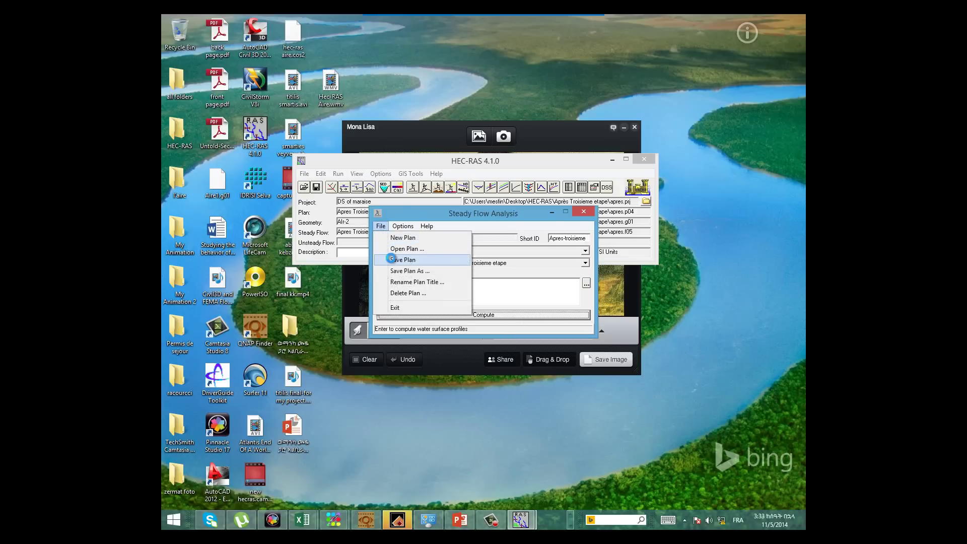
left_click(398, 258)
left_click(584, 211)
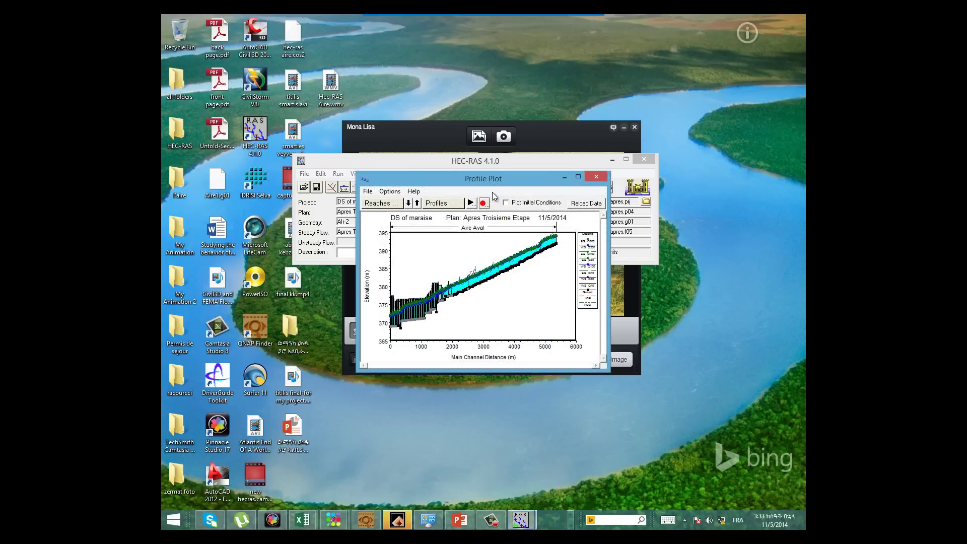
Step: Examine the enlarged water surface profile plot of reach Aval and its list of plotted profiles, and minimize the plot
left_click(577, 177)
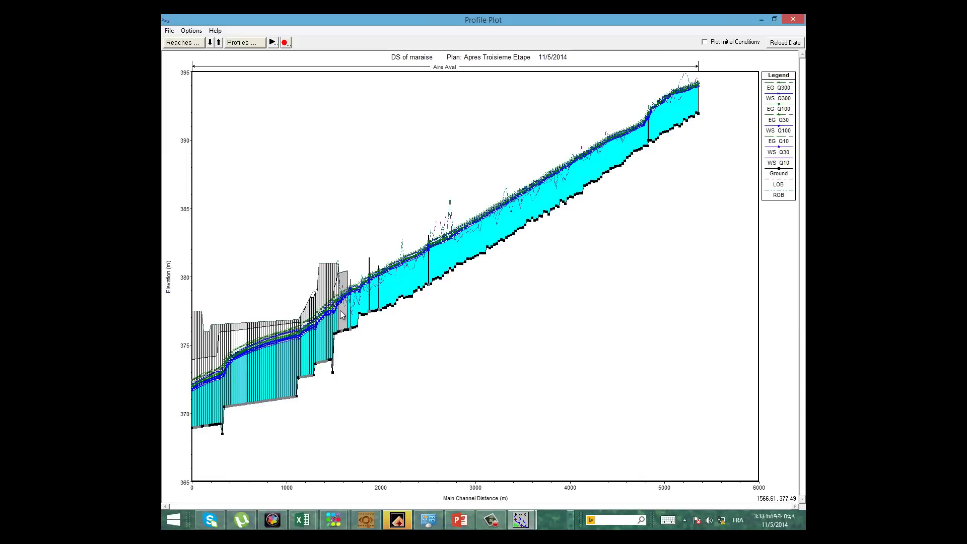
left_click(250, 43)
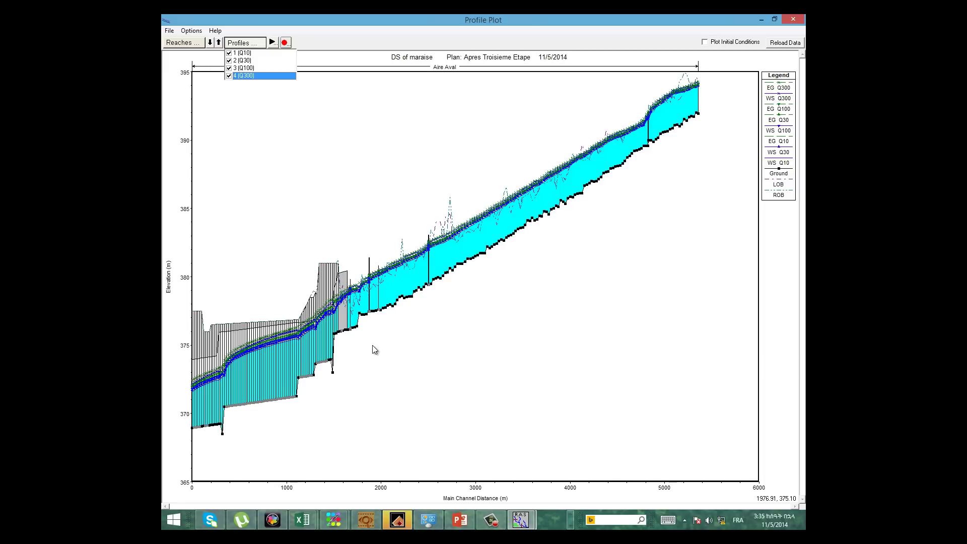
left_click(761, 20)
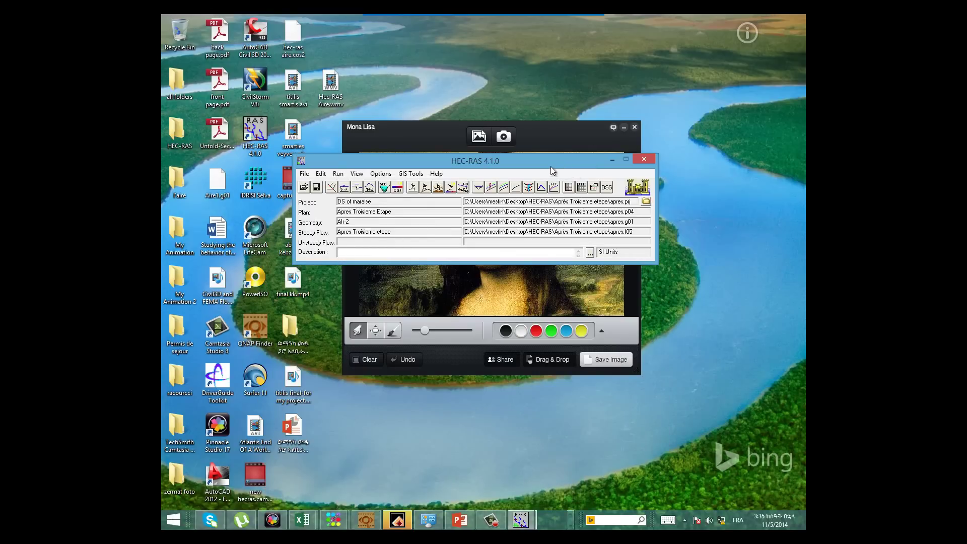
Step: Switch to the l'aire folder on the desktop, view the photo 4km2.JPG in its photo-air river subfolder, and close the photo
double_click(180, 183)
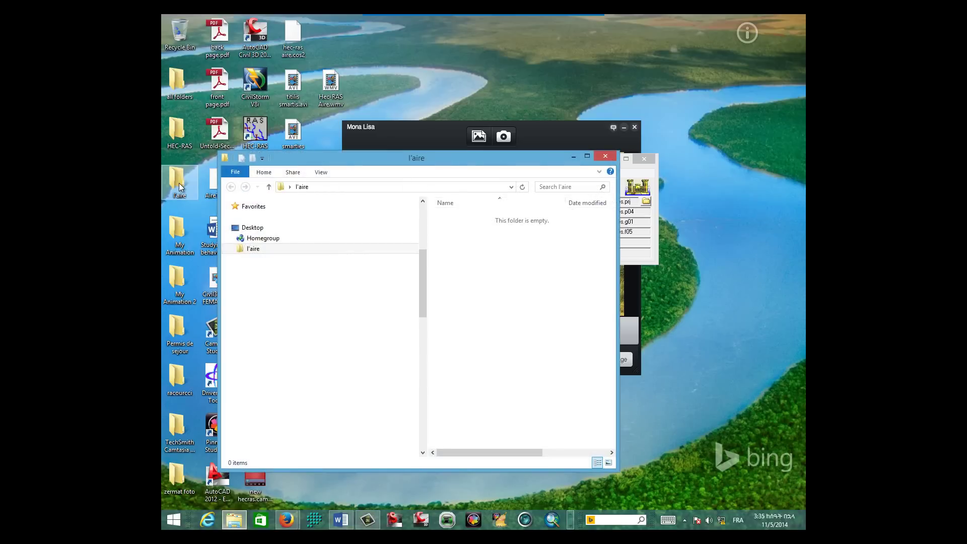
left_click(587, 156)
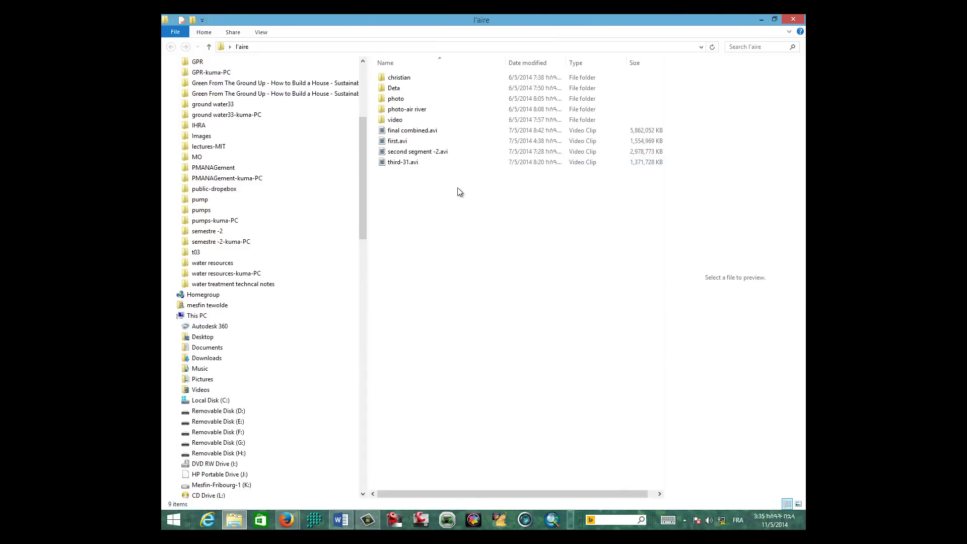
double_click(412, 108)
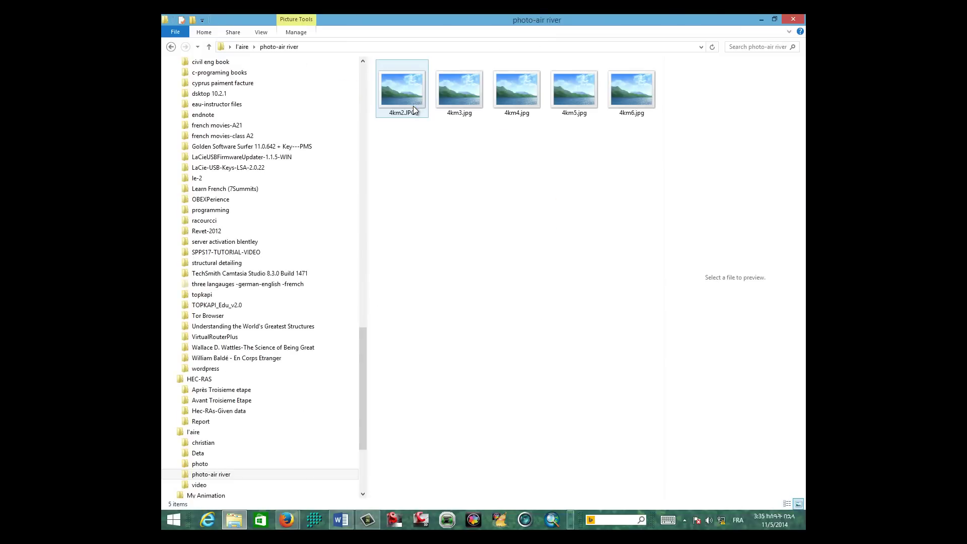
double_click(415, 114)
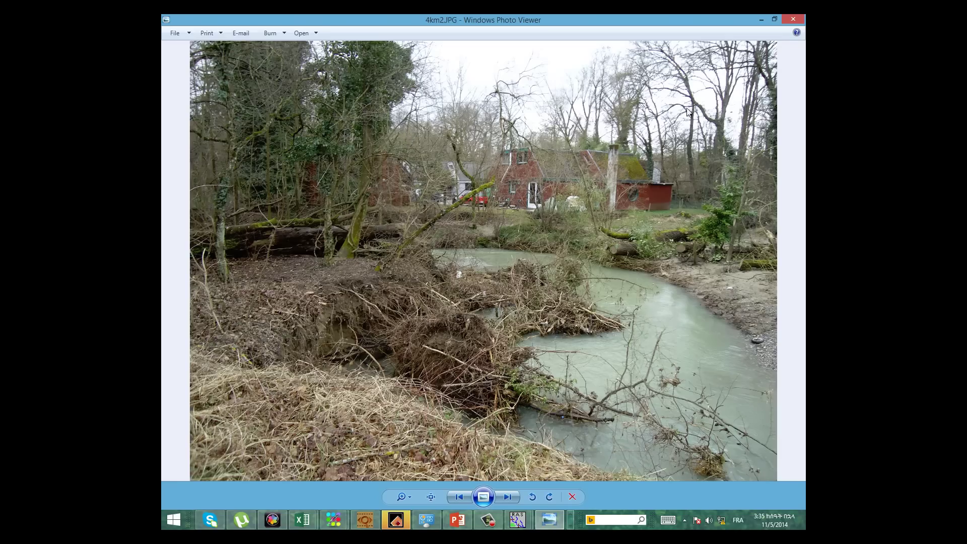
left_click(794, 20)
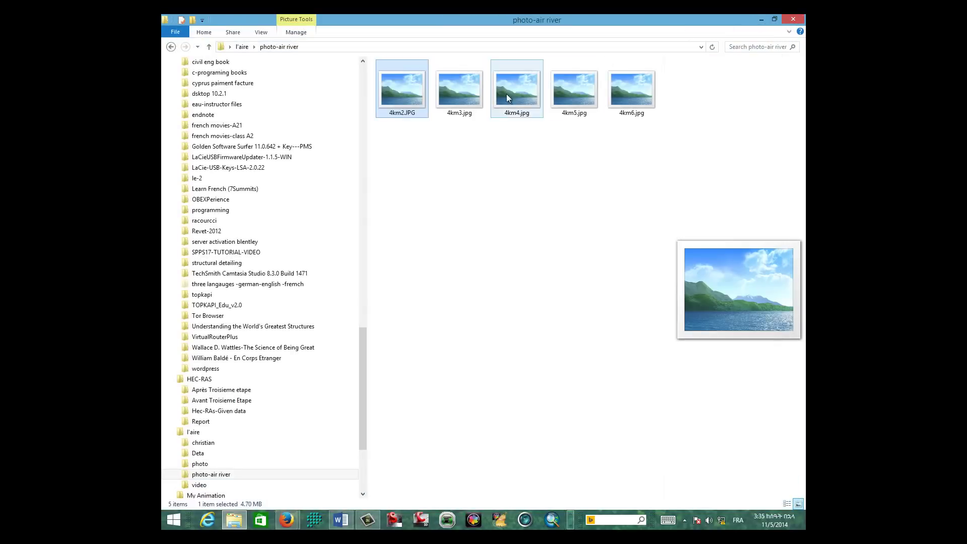
Step: Go to the Deta subfolder of l'aire, examine the site photo DSC08254.JPG, and close it
left_click(170, 47)
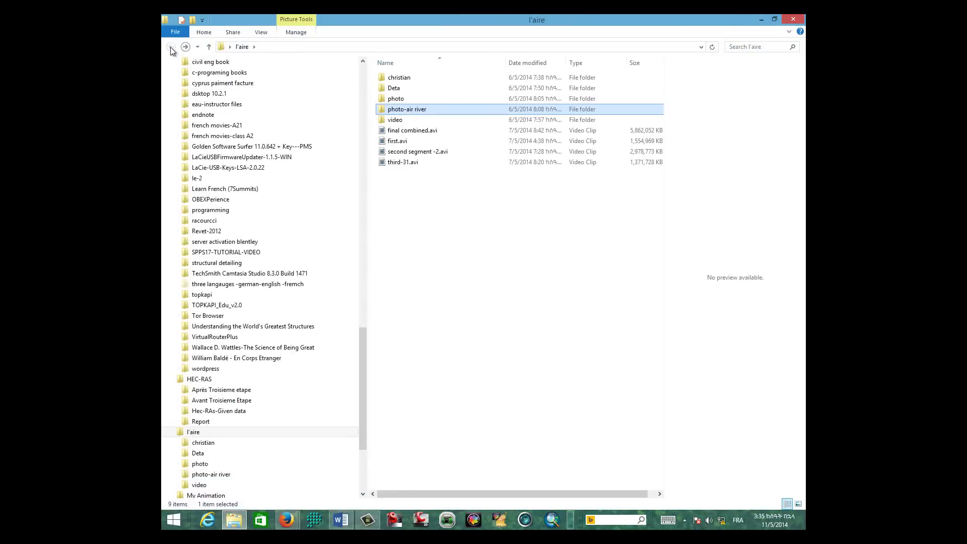
double_click(403, 90)
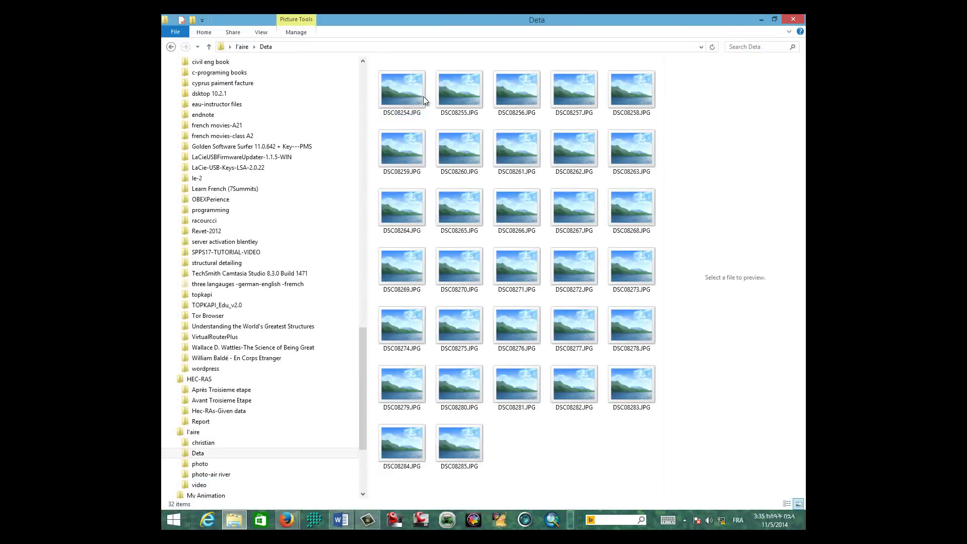
double_click(406, 92)
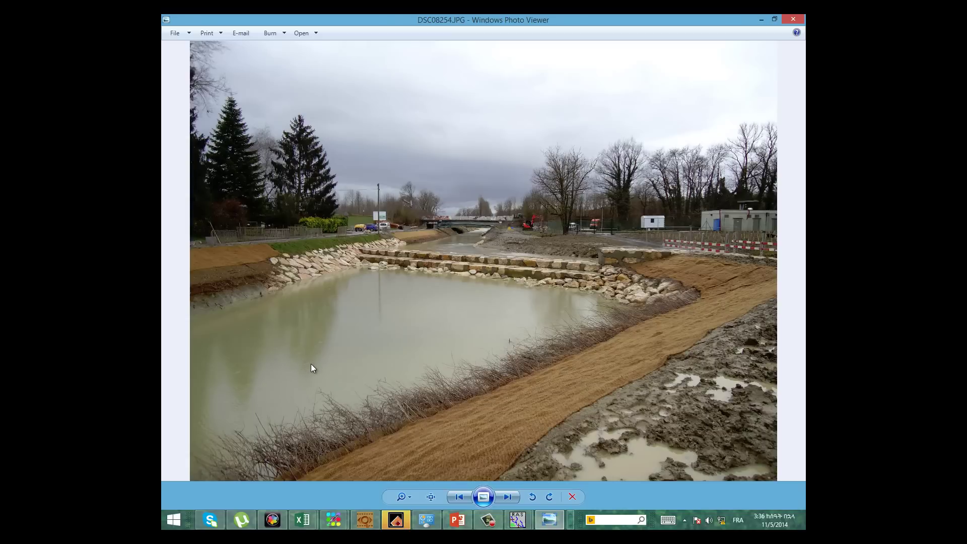
left_click(794, 20)
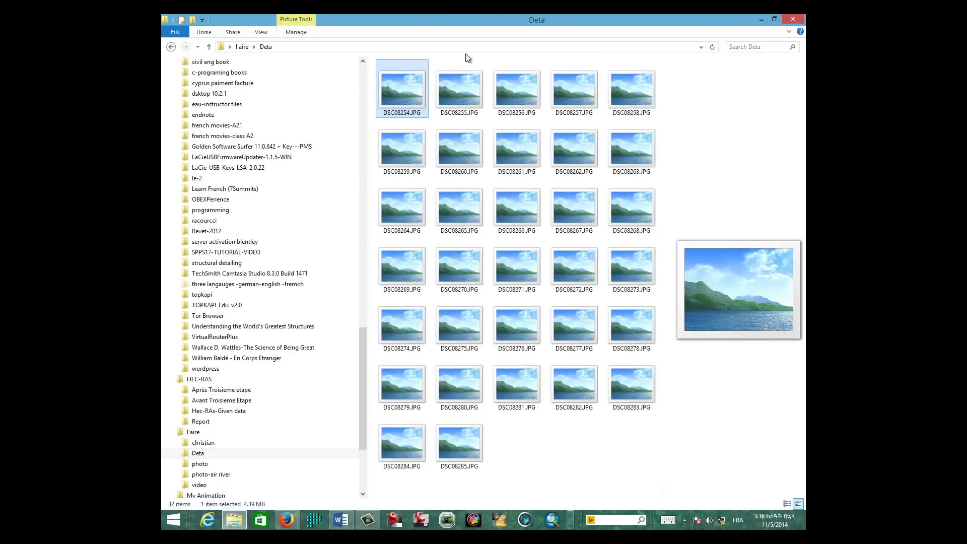
Step: Examine the river channel photos DSC08255.JPG and DSC08267.JPG, closing each one after viewing
double_click(463, 87)
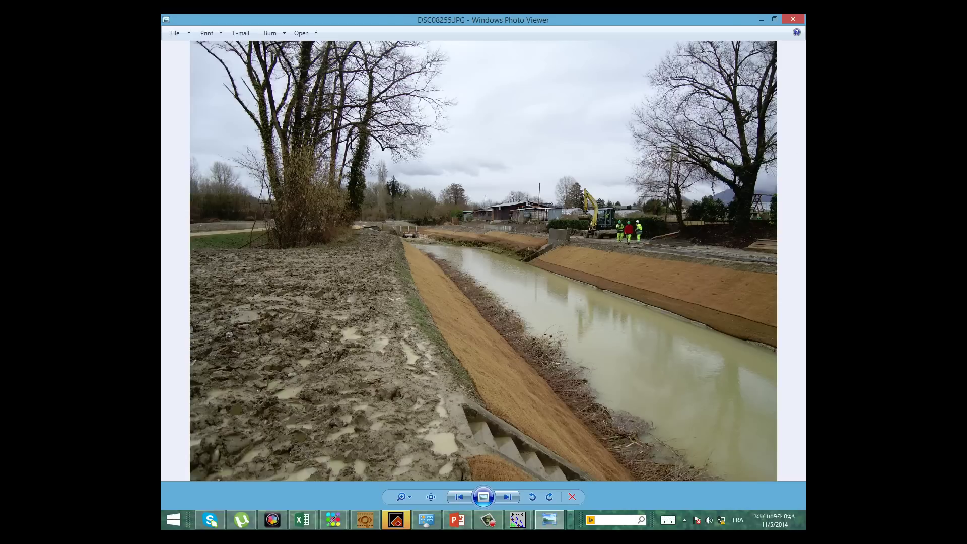
left_click(793, 19)
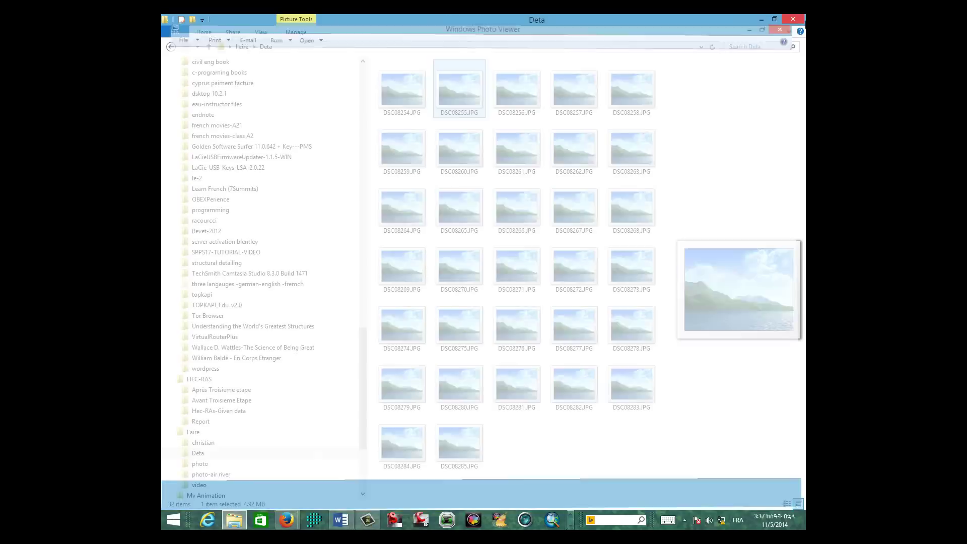
double_click(573, 204)
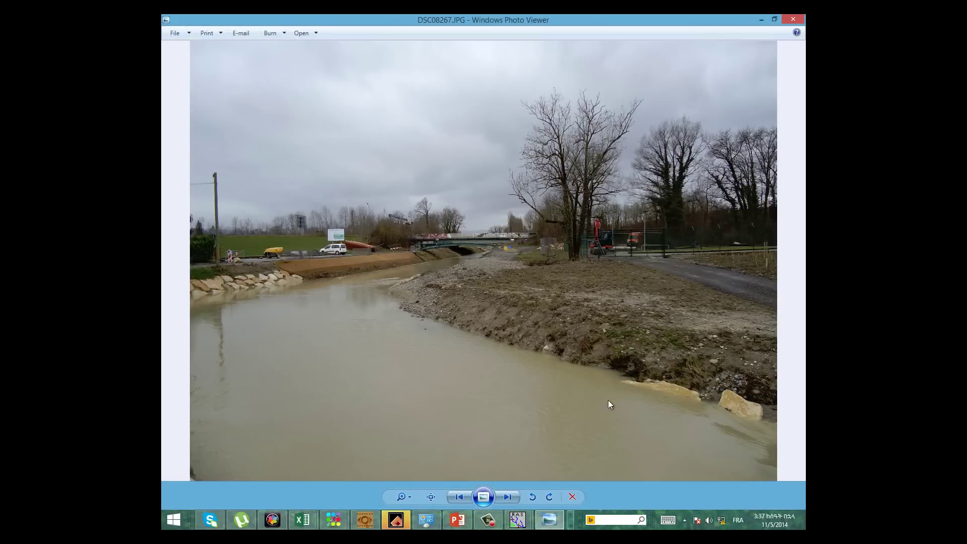
left_click(789, 20)
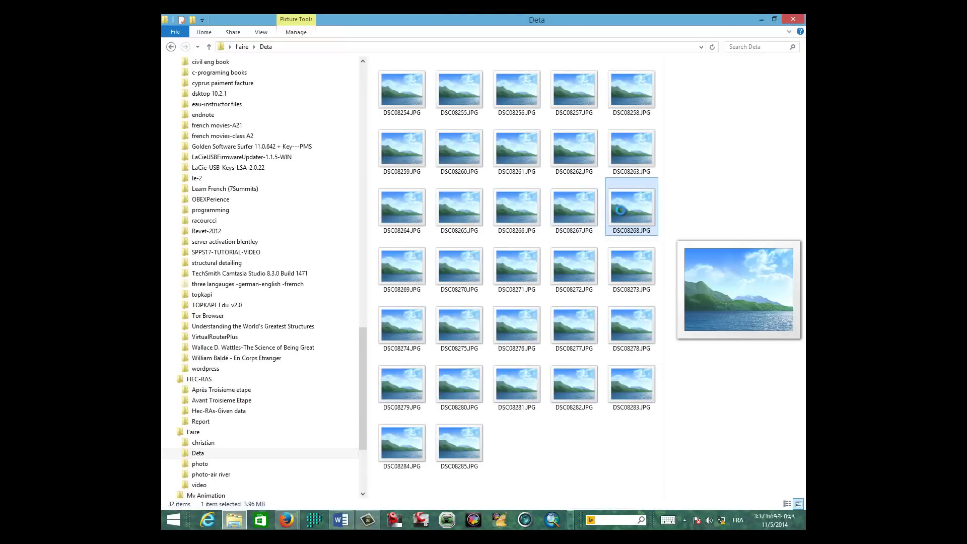
Step: Open DSC08268.JPG and browse forward through the site photos of the river, bridges and construction works up to DSC08285.JPG
double_click(573, 217)
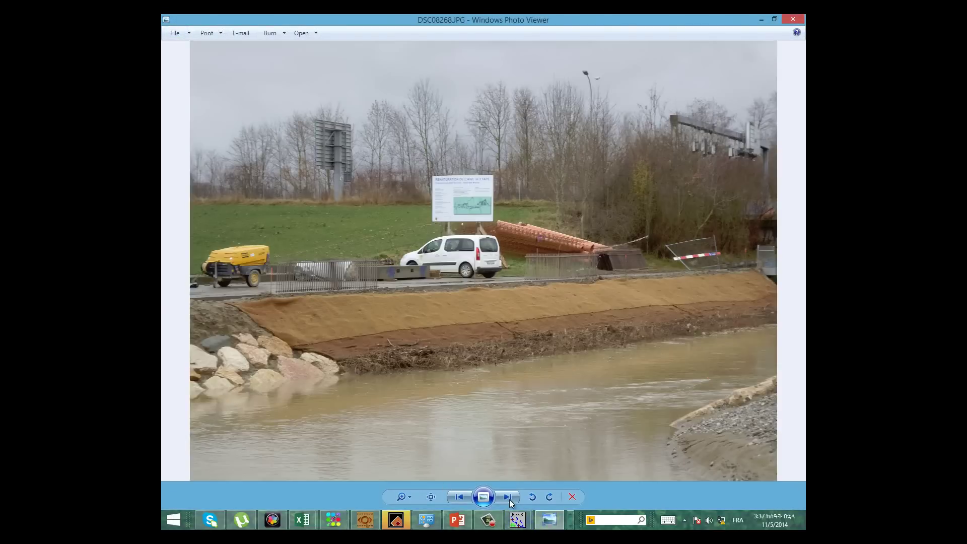
left_click(508, 497)
left_click(510, 499)
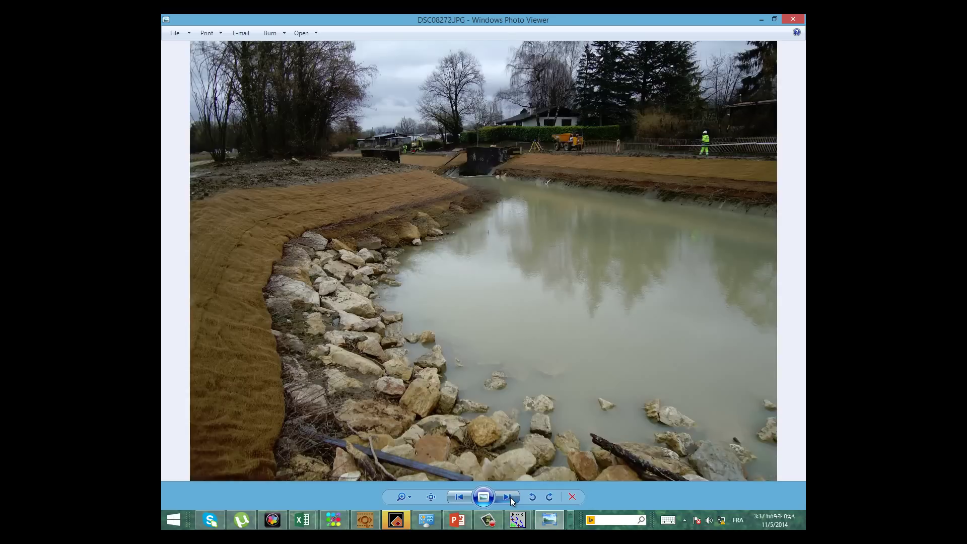
left_click(510, 498)
left_click(510, 498)
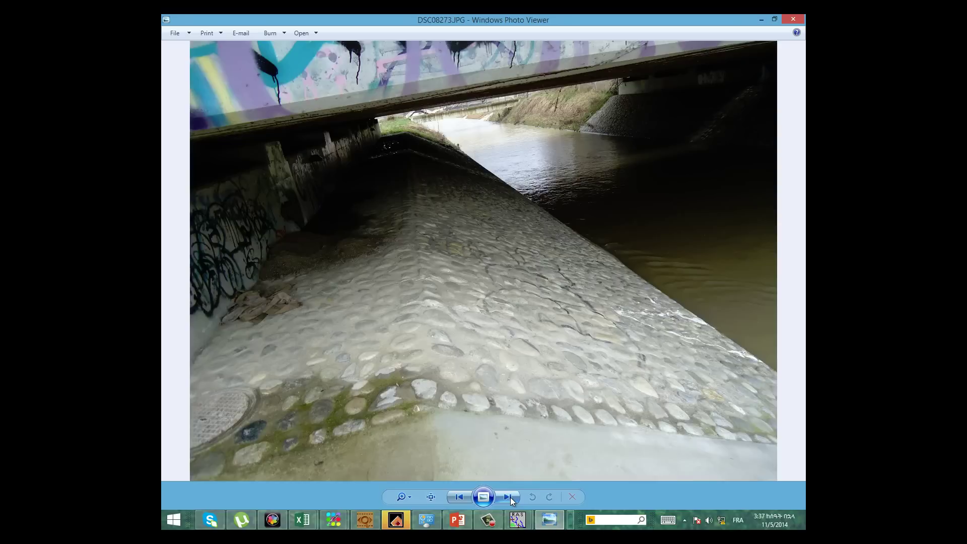
left_click(510, 499)
left_click(510, 499)
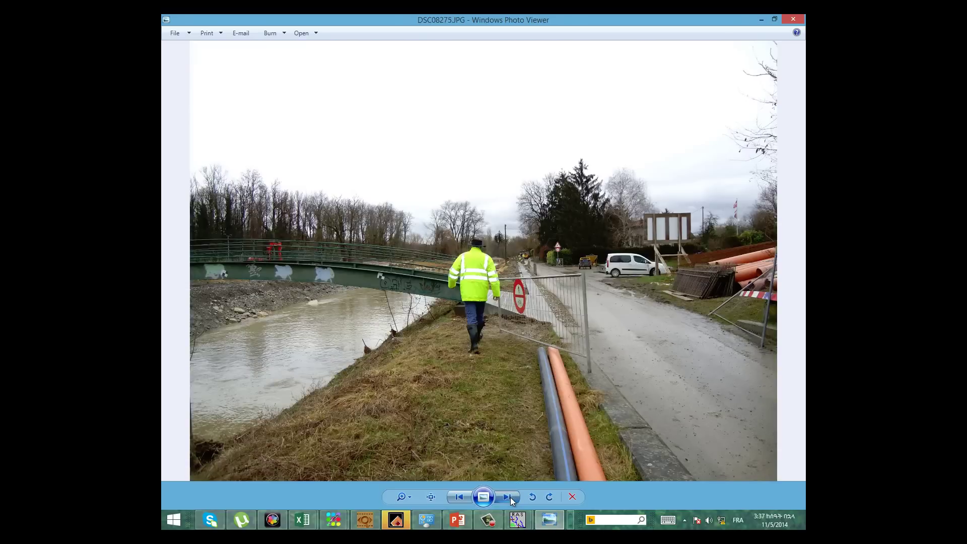
left_click(510, 498)
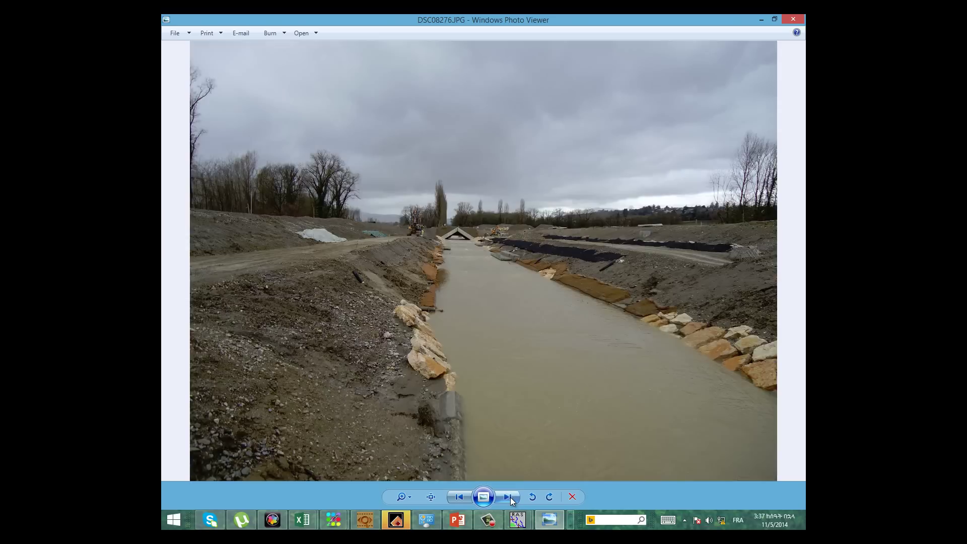
left_click(510, 499)
left_click(511, 498)
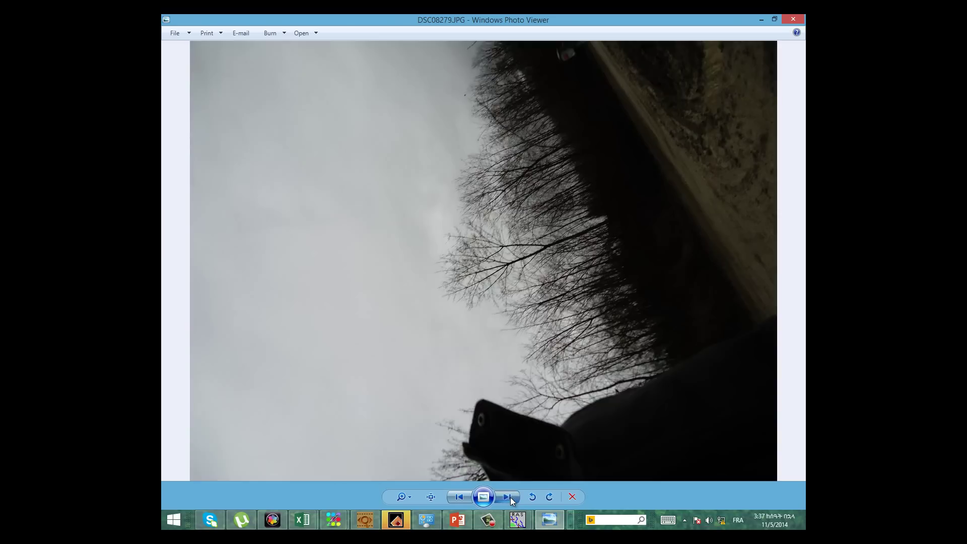
left_click(510, 498)
left_click(510, 498)
left_click(510, 499)
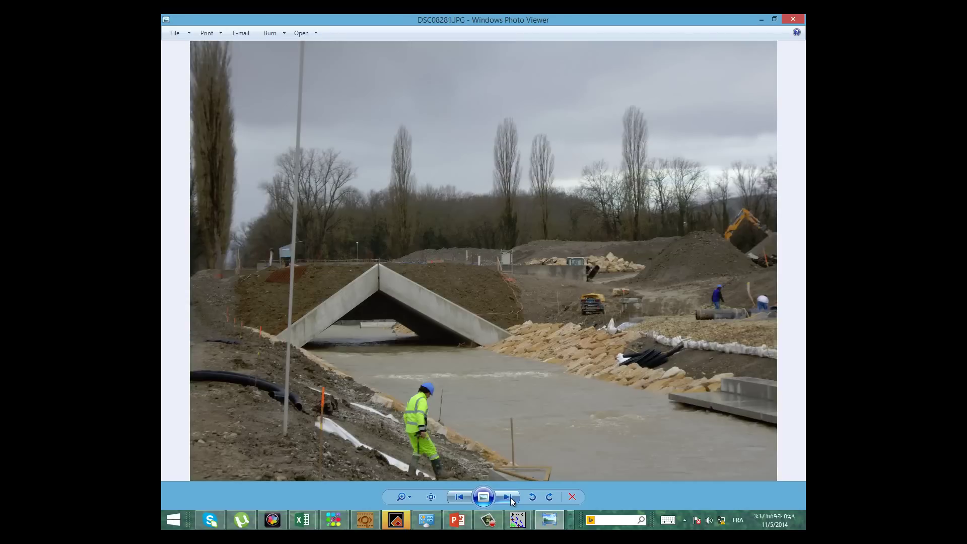
left_click(510, 498)
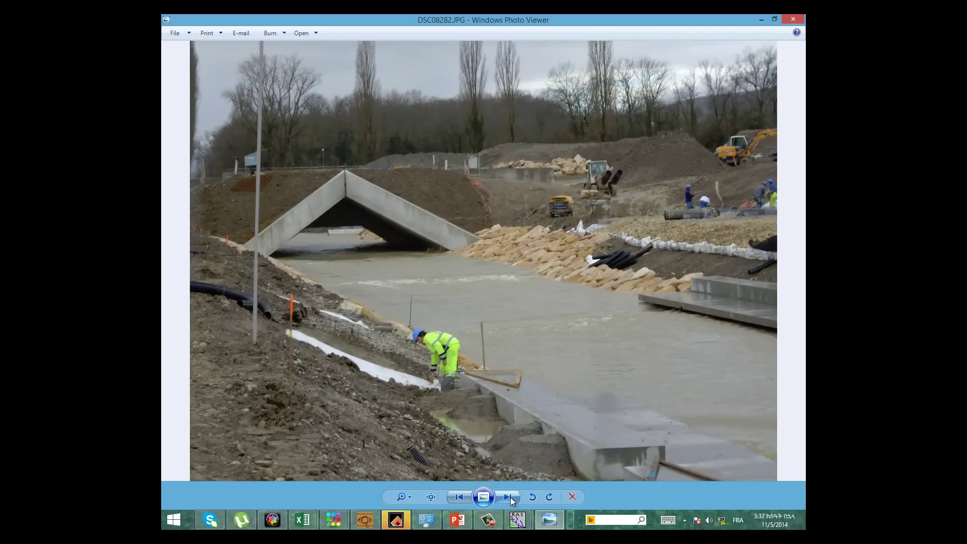
left_click(510, 499)
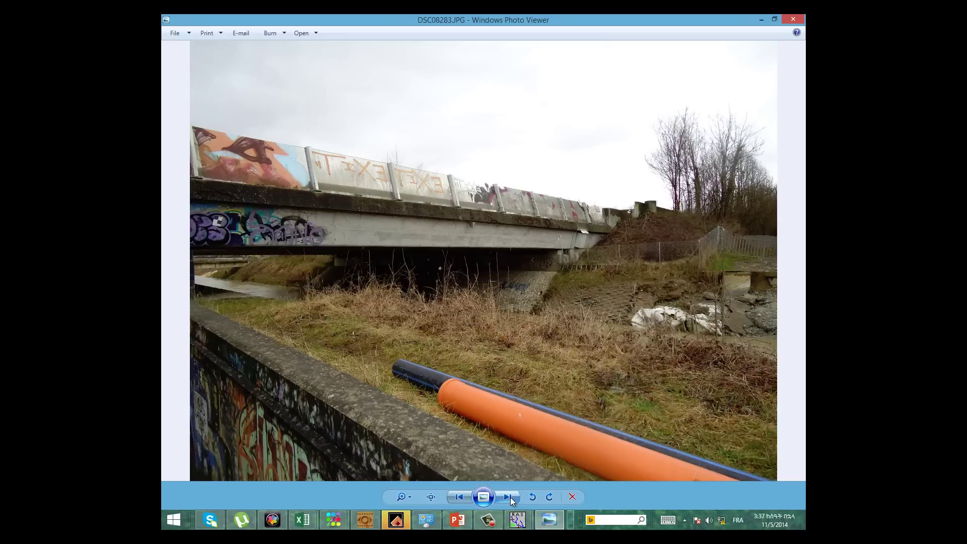
left_click(510, 499)
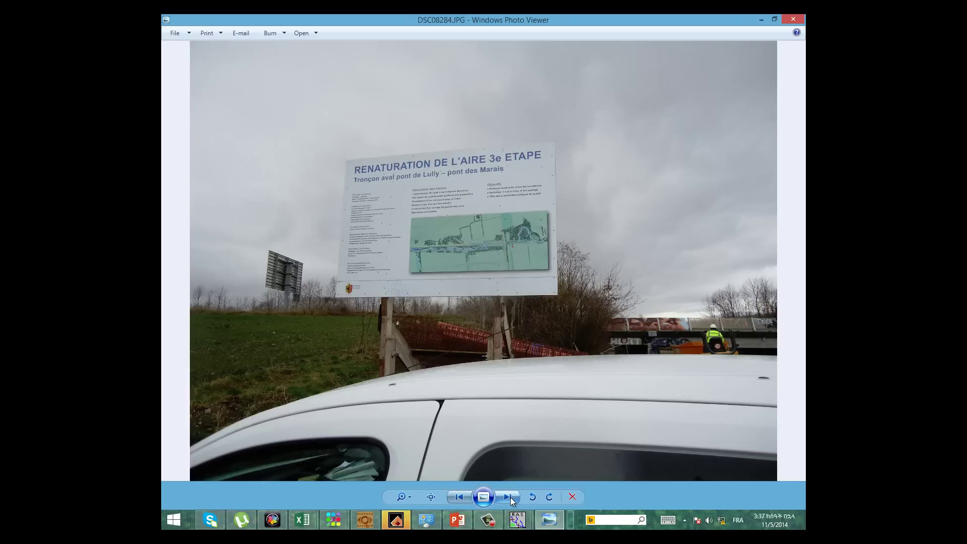
left_click(510, 498)
Step: Continue the photo review from DSC08254.JPG to DSC08271.JPG, examining the weir, culvert, river bends and protected banks
left_click(510, 499)
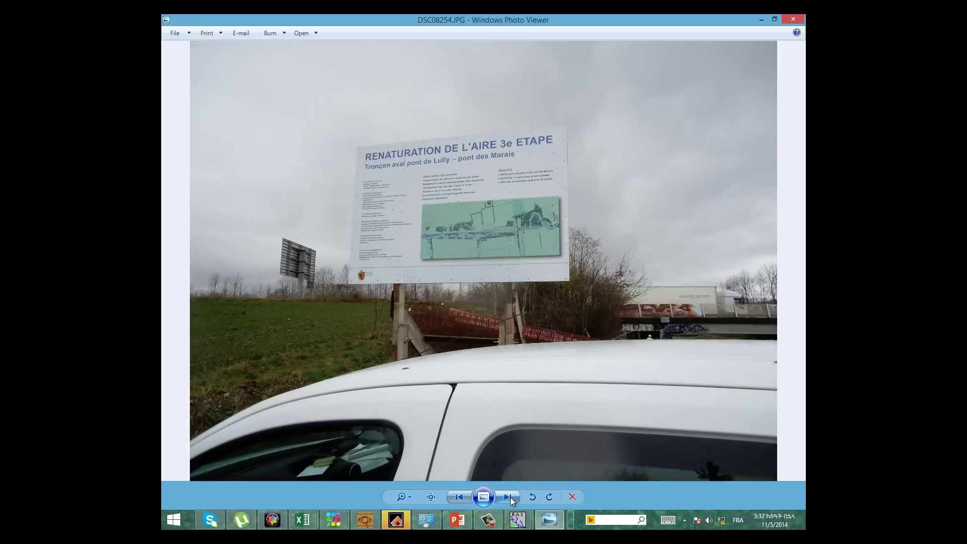
left_click(510, 499)
left_click(510, 498)
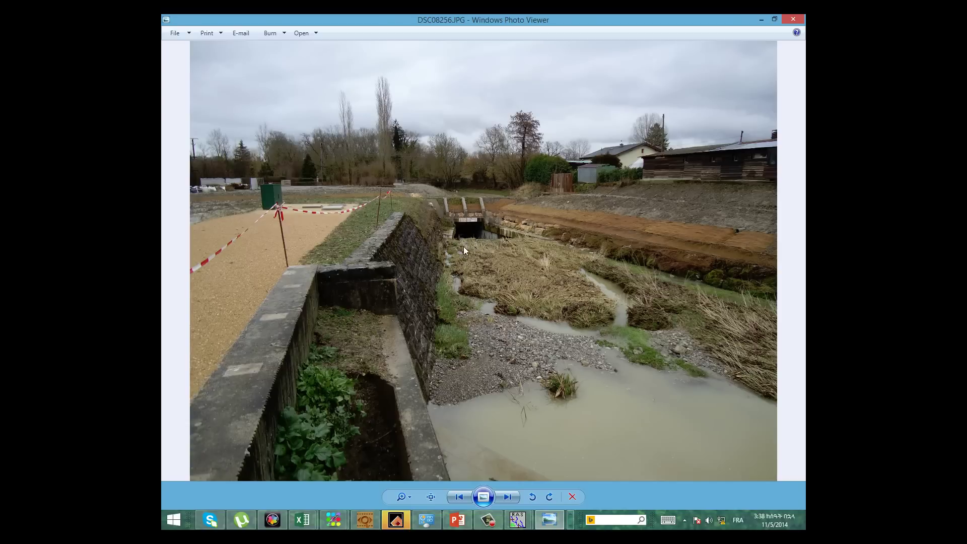
left_click(512, 499)
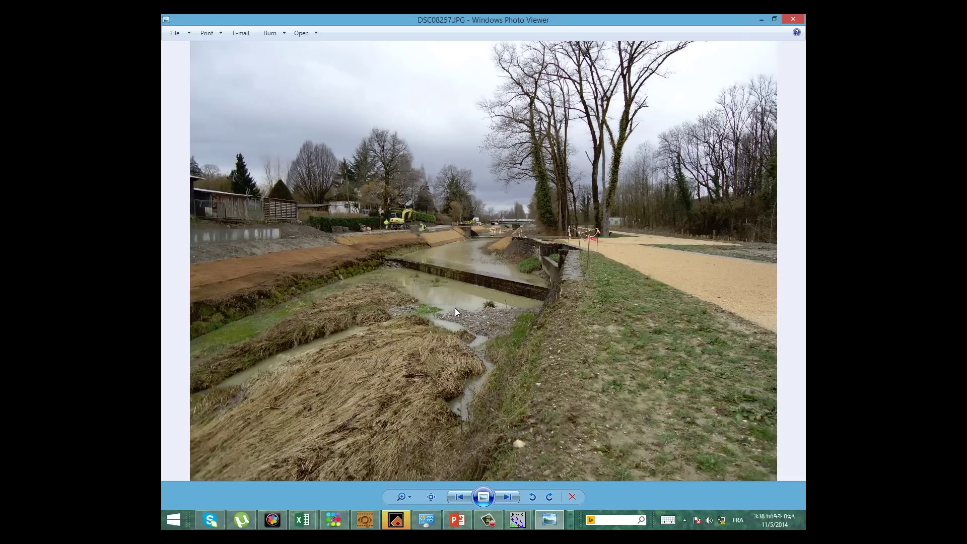
left_click(513, 498)
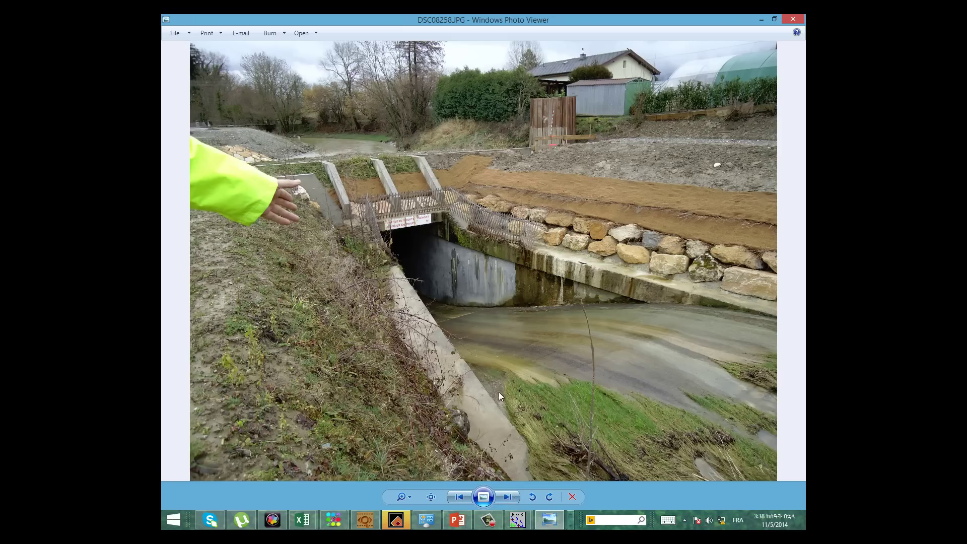
left_click(509, 498)
left_click(508, 498)
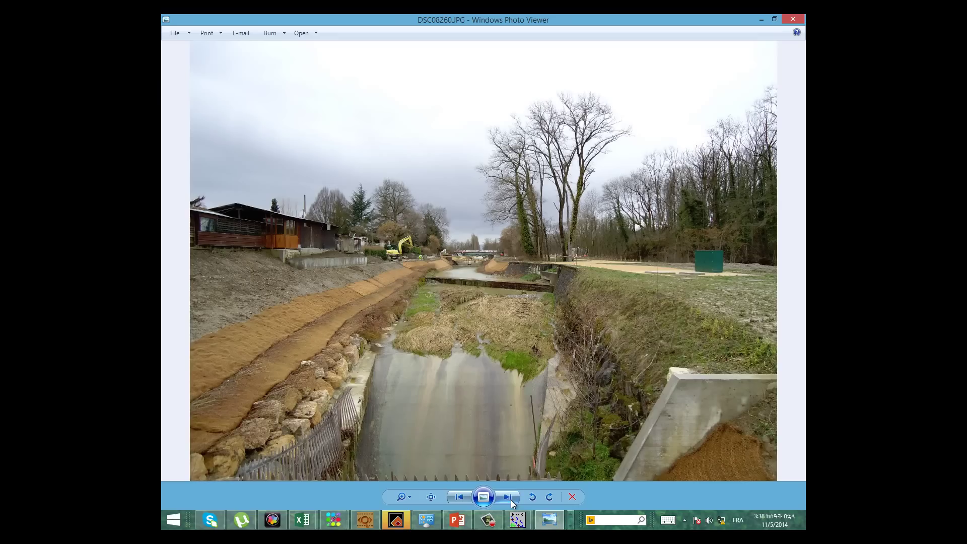
left_click(512, 502)
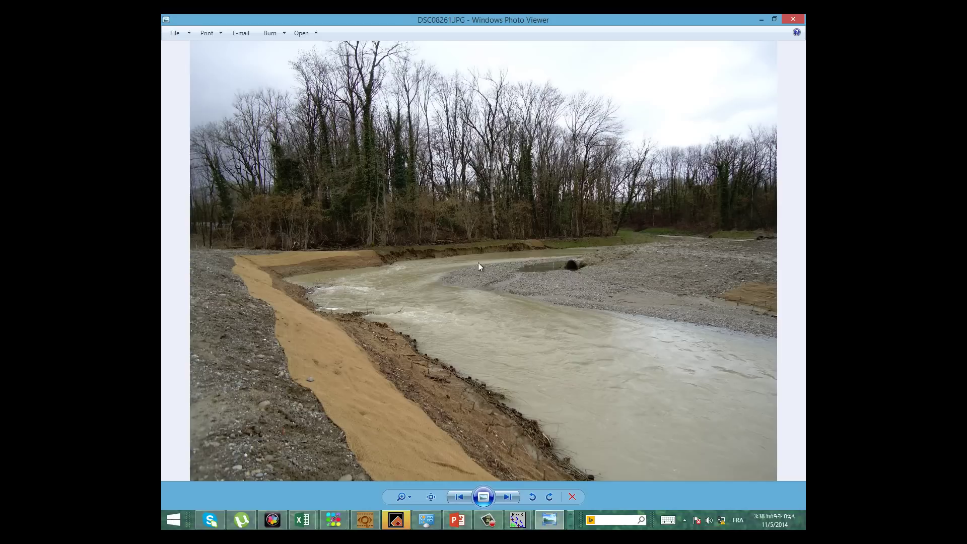
left_click(507, 497)
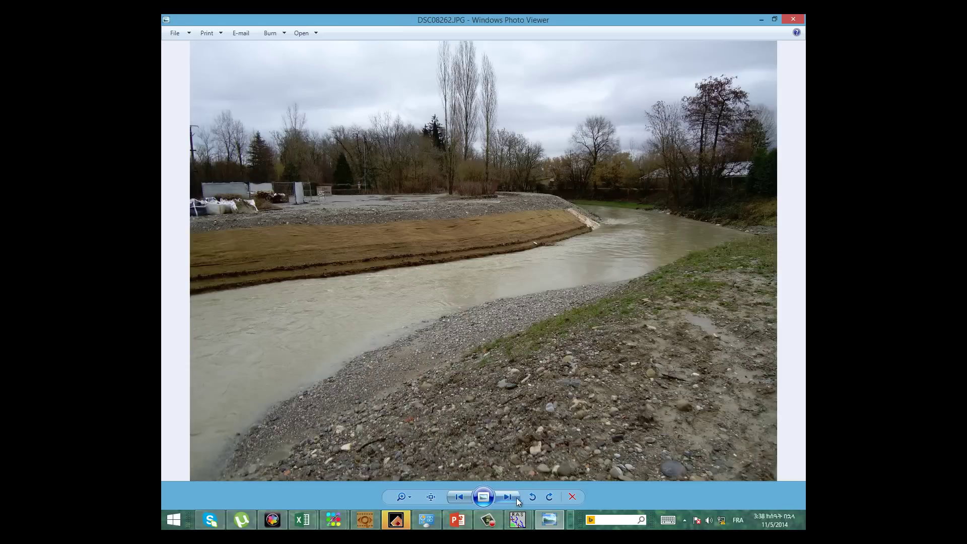
left_click(508, 500)
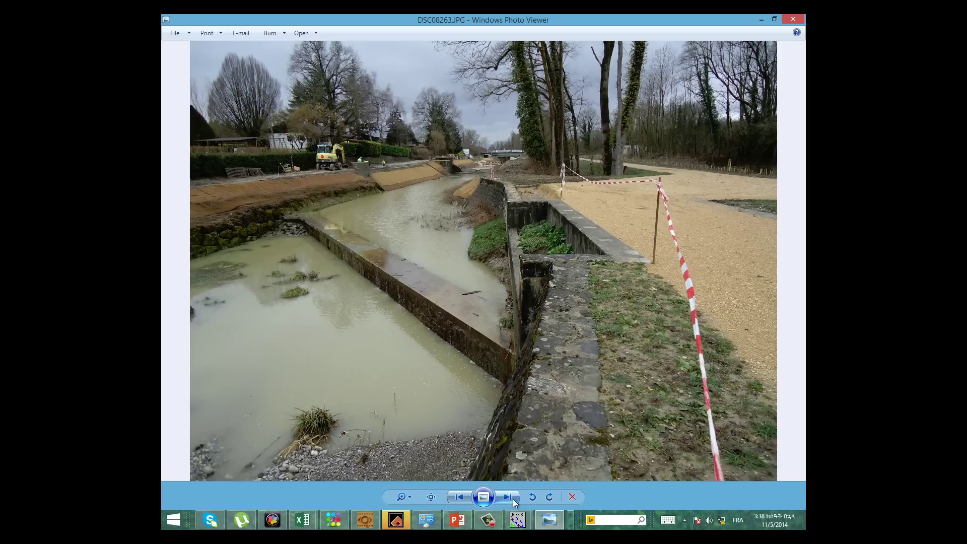
left_click(513, 500)
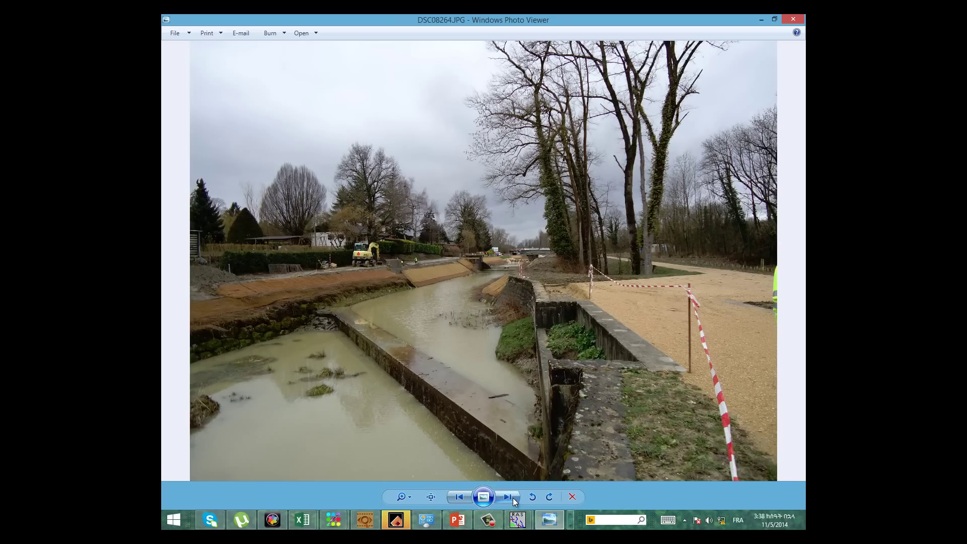
left_click(513, 500)
left_click(513, 500)
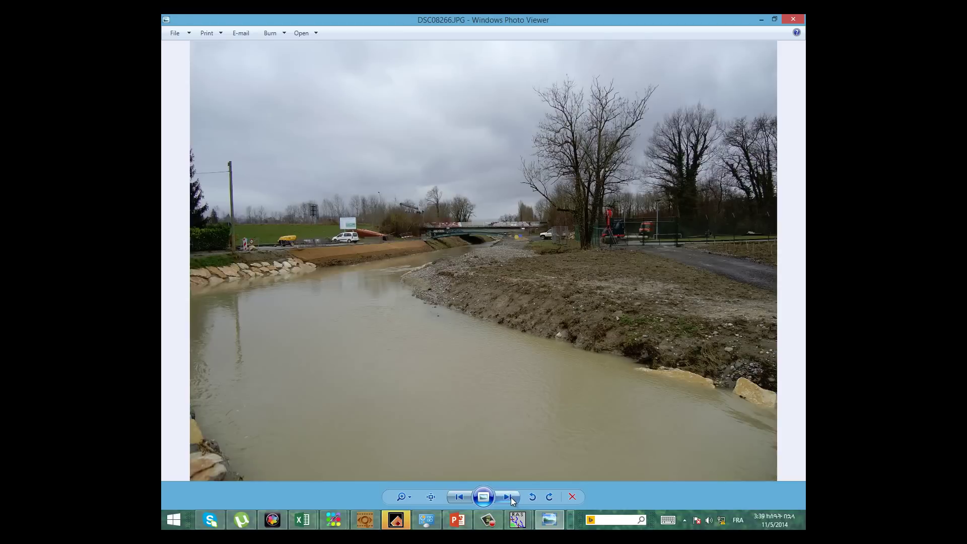
left_click(511, 500)
left_click(512, 500)
left_click(511, 500)
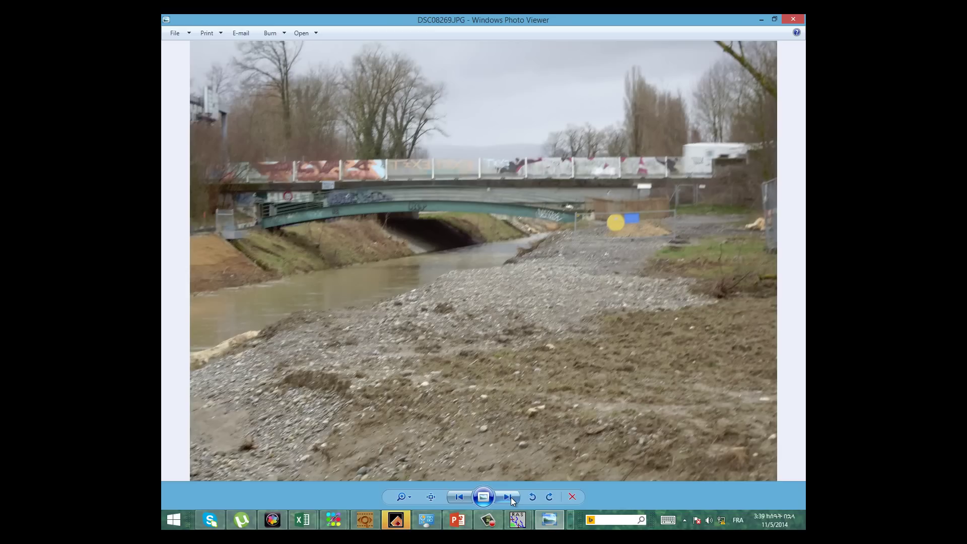
left_click(511, 500)
left_click(512, 500)
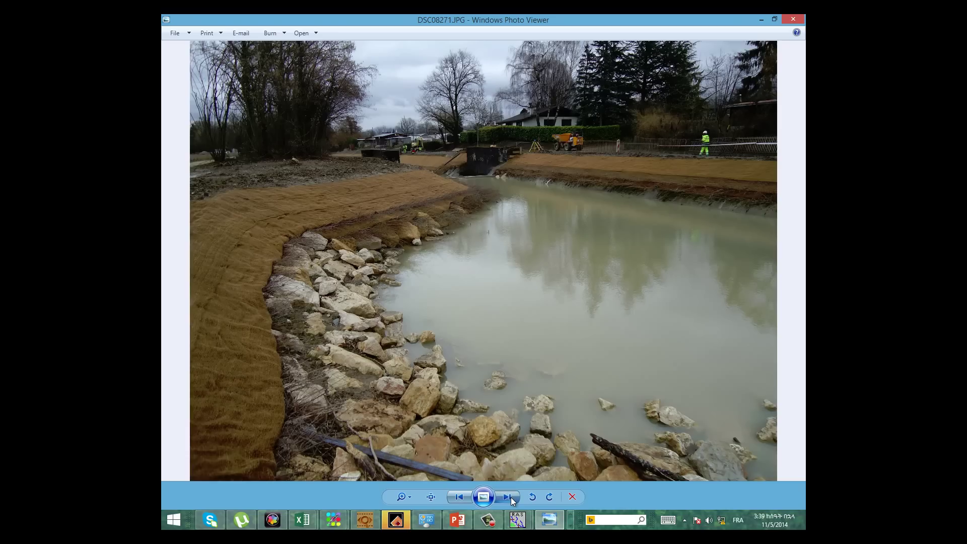
Step: Advance the photo review from DSC08271.JPG to DSC08273.JPG, examine the paved bank under the bridge, and close the photo
left_click(511, 500)
left_click(522, 495)
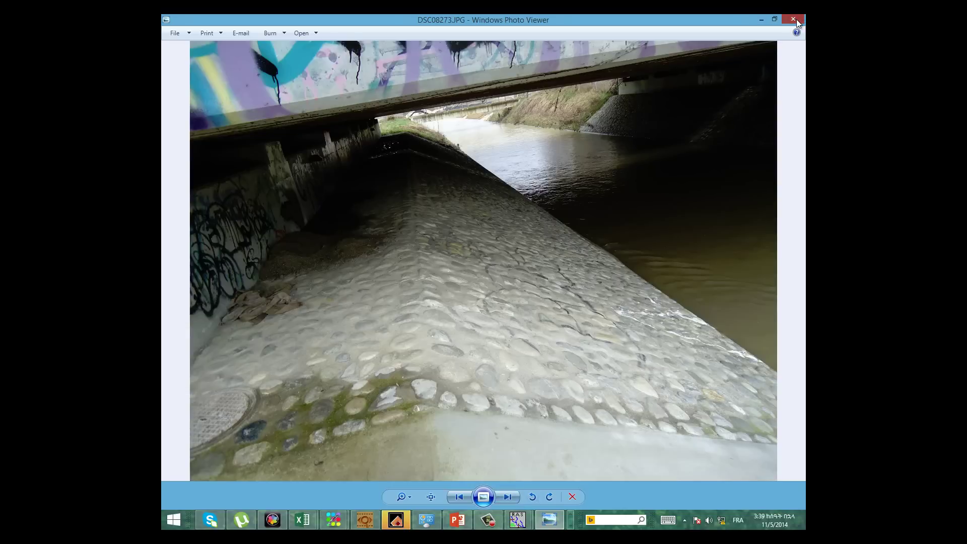
left_click(793, 19)
Step: Return to the l'aire folder, look over the contents of its photo-air river subfolder, and go back
left_click(171, 47)
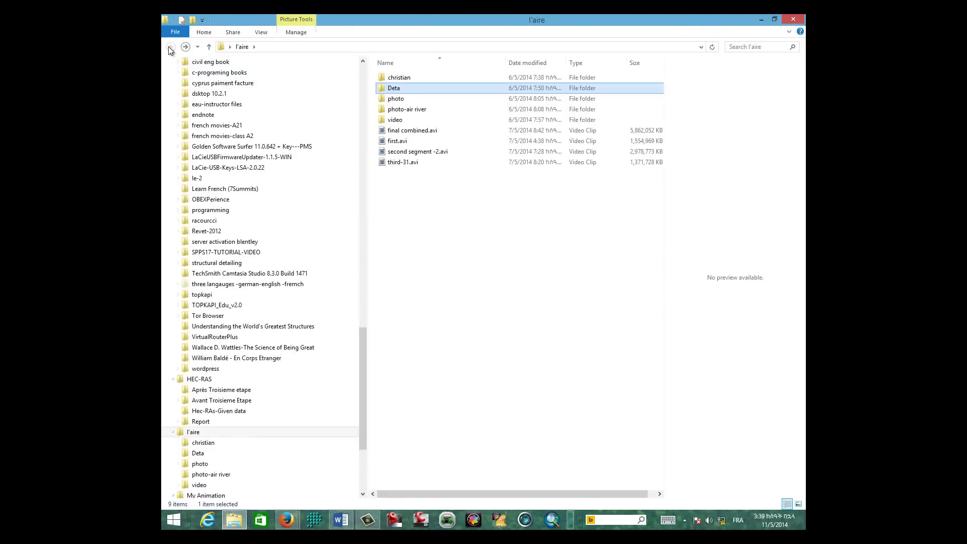
double_click(400, 110)
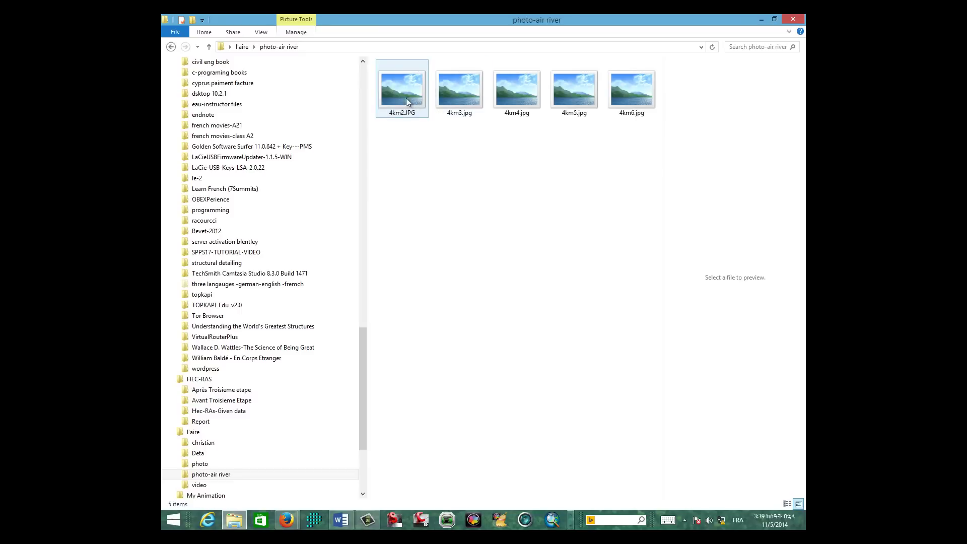
left_click(170, 46)
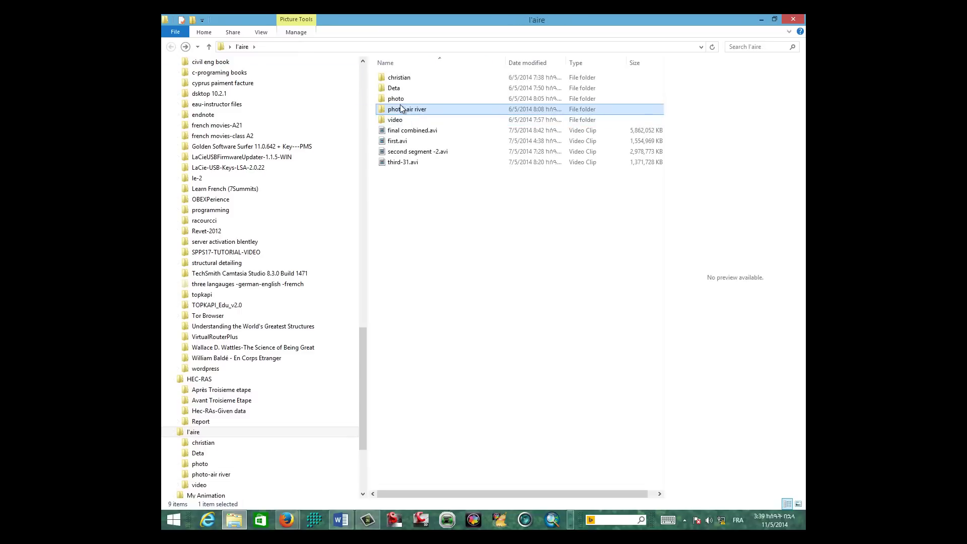
Step: Go to the phot aire folder inside photo, look over the first day subfolder, and return to phot aire
double_click(401, 99)
double_click(398, 81)
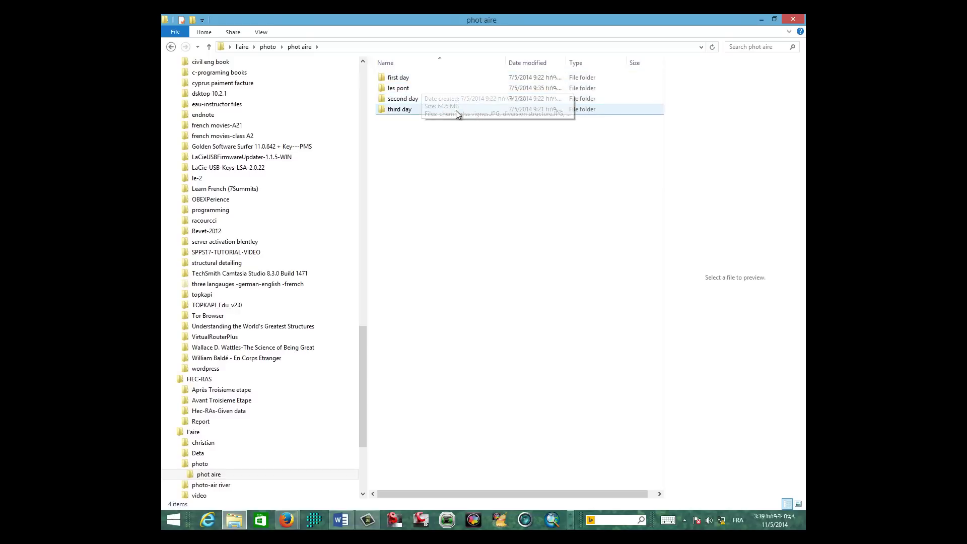
left_click(402, 79)
double_click(402, 79)
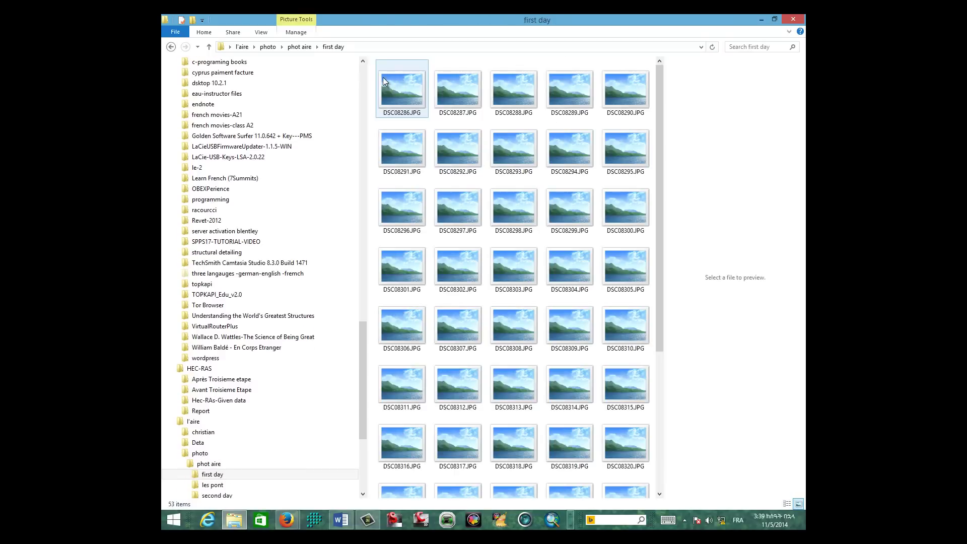
left_click(171, 46)
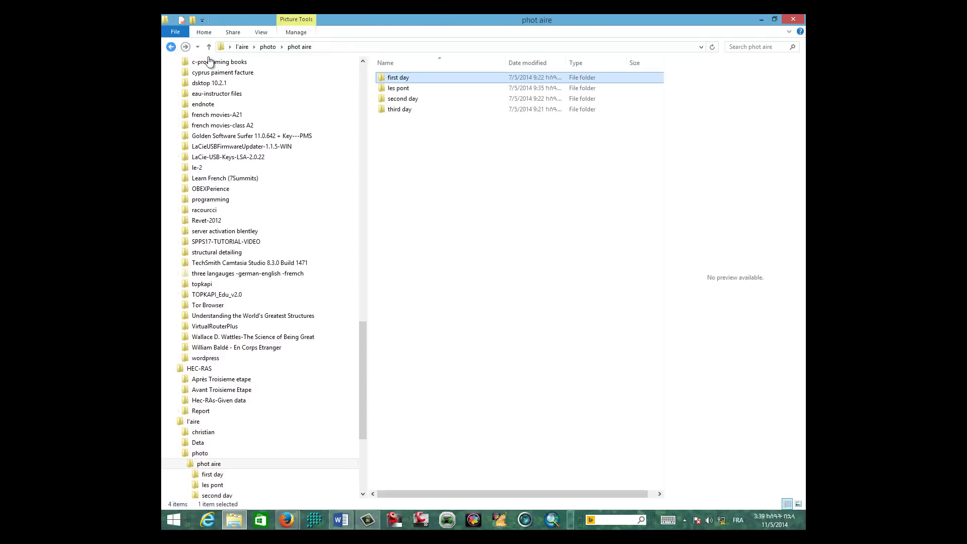
Step: Open DSC08382.JPG in the second day folder, browse backward to DSC08380.JPG, and close the photo
double_click(402, 98)
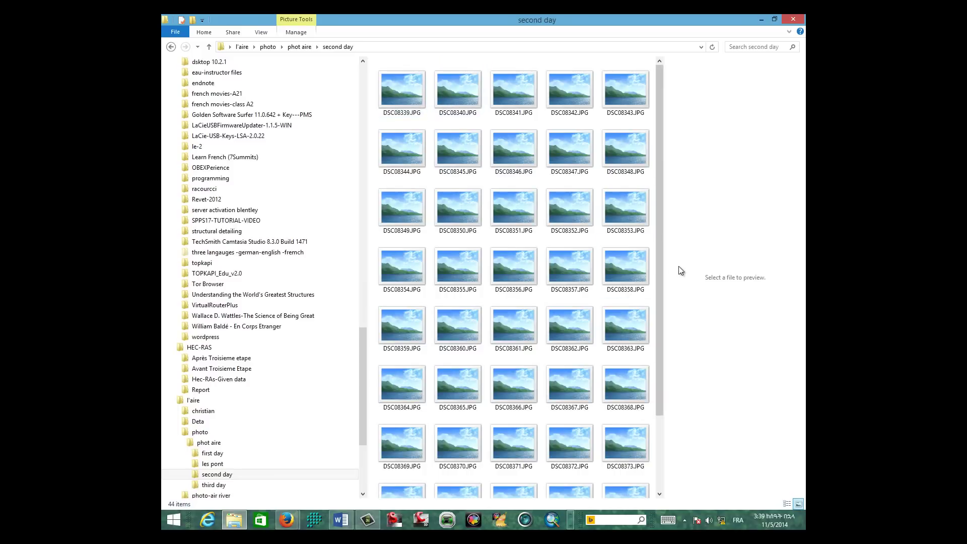
scroll(661, 274, "down", 3)
double_click(579, 473)
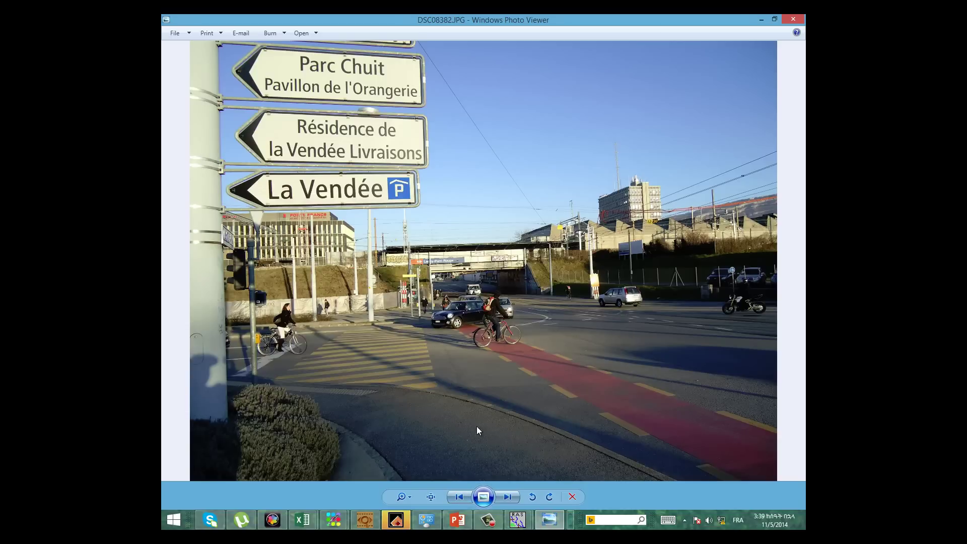
left_click(464, 497)
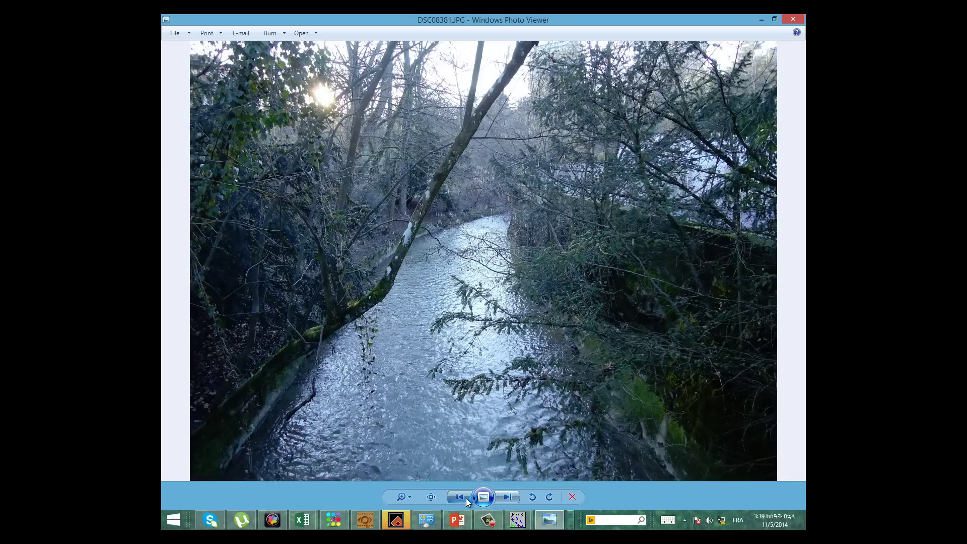
left_click(467, 498)
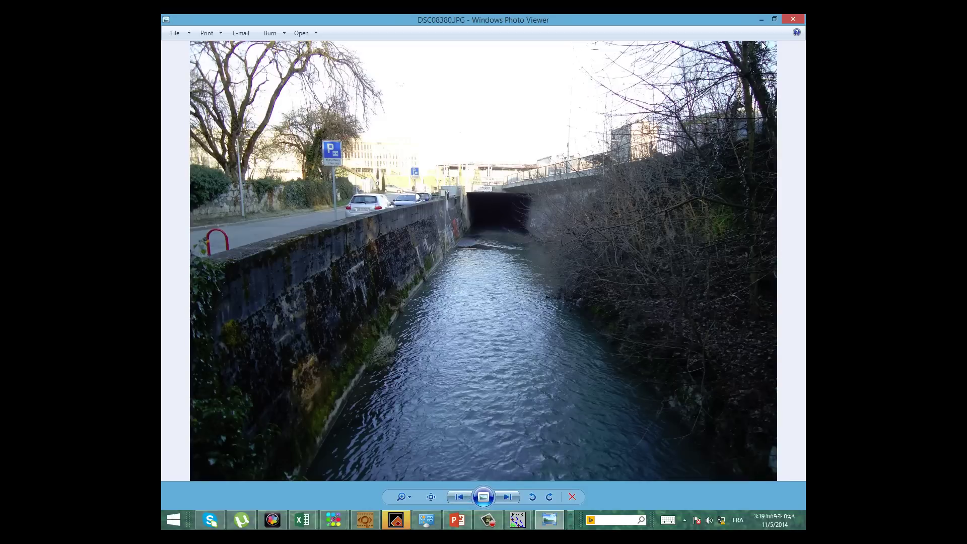
left_click(793, 20)
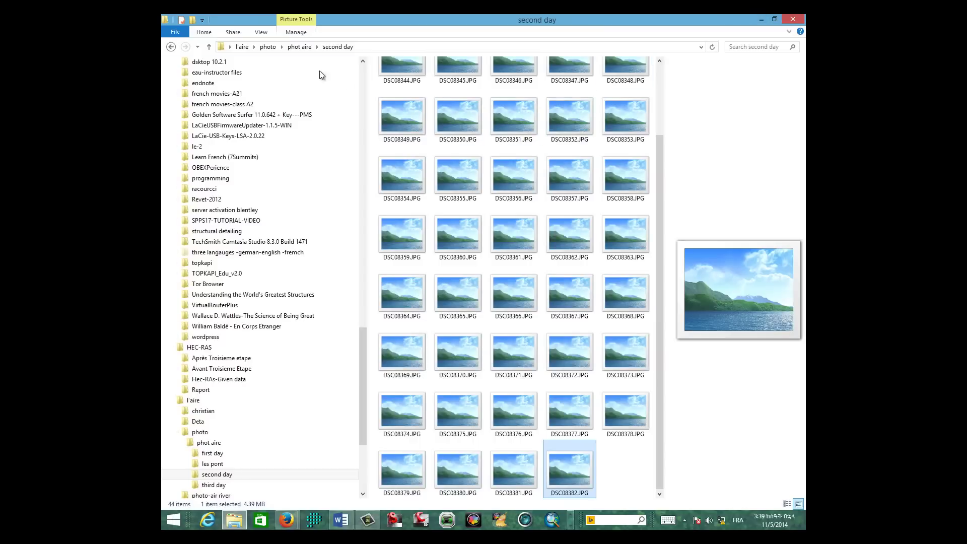
Step: Go to the third day folder and examine the bridge and footbridge photos from DSC08384.JPG to DSC08388.JPG
left_click(166, 46)
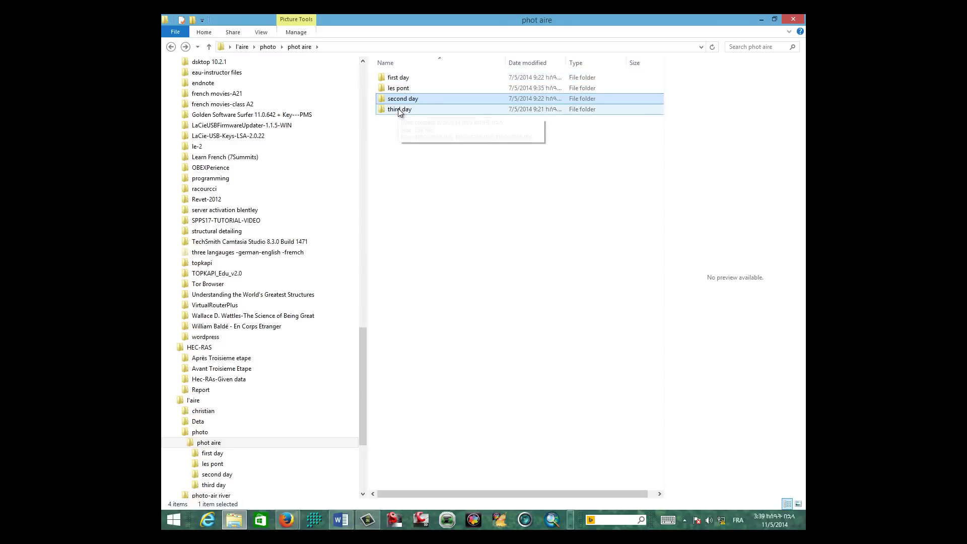
double_click(399, 110)
double_click(405, 95)
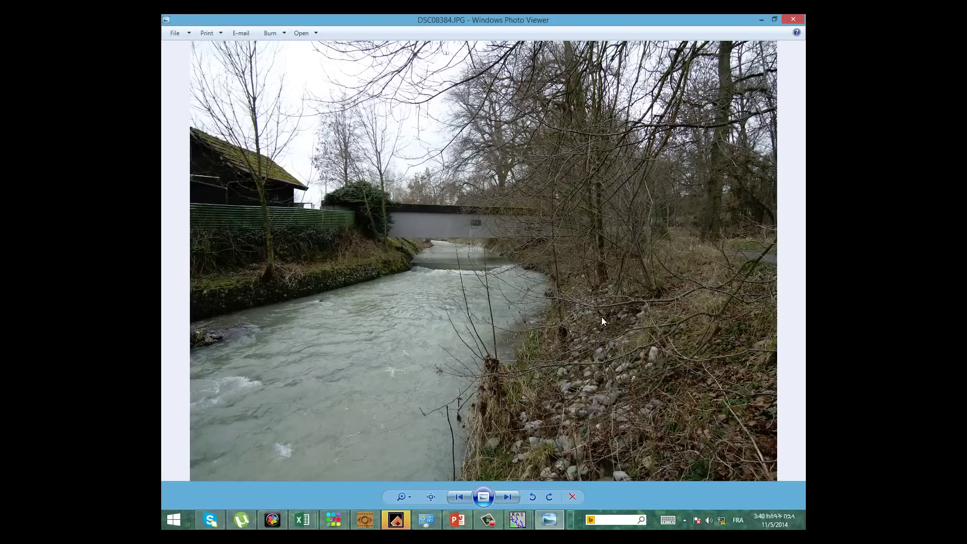
left_click(508, 497)
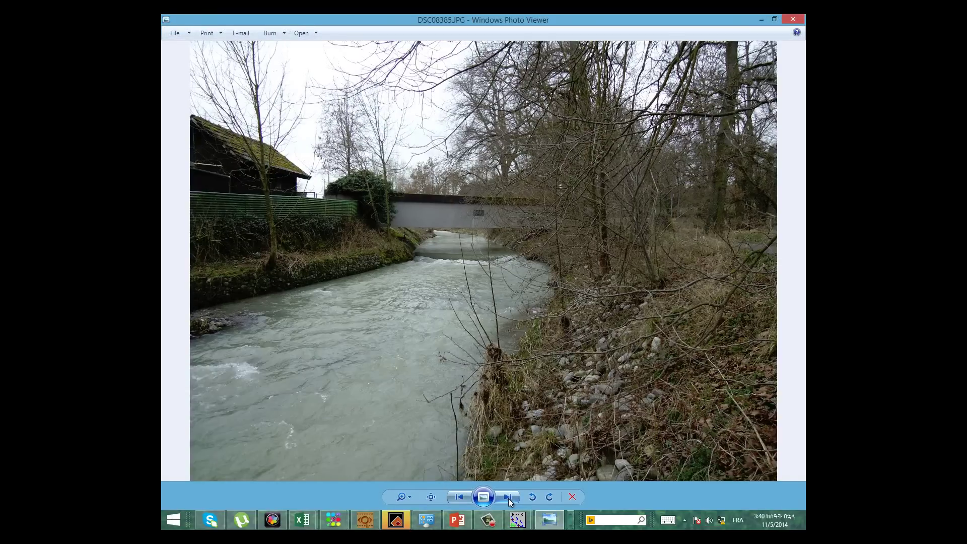
left_click(508, 498)
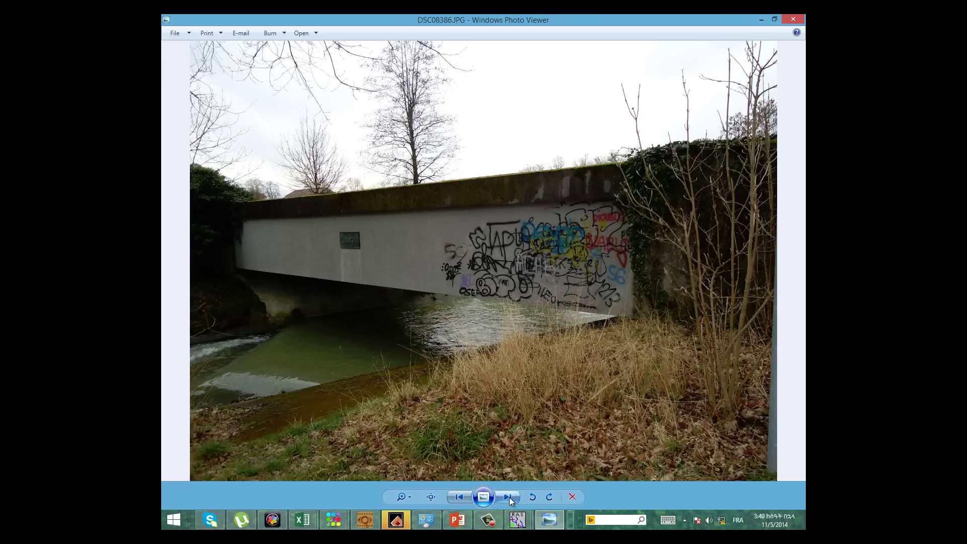
left_click(508, 497)
left_click(508, 497)
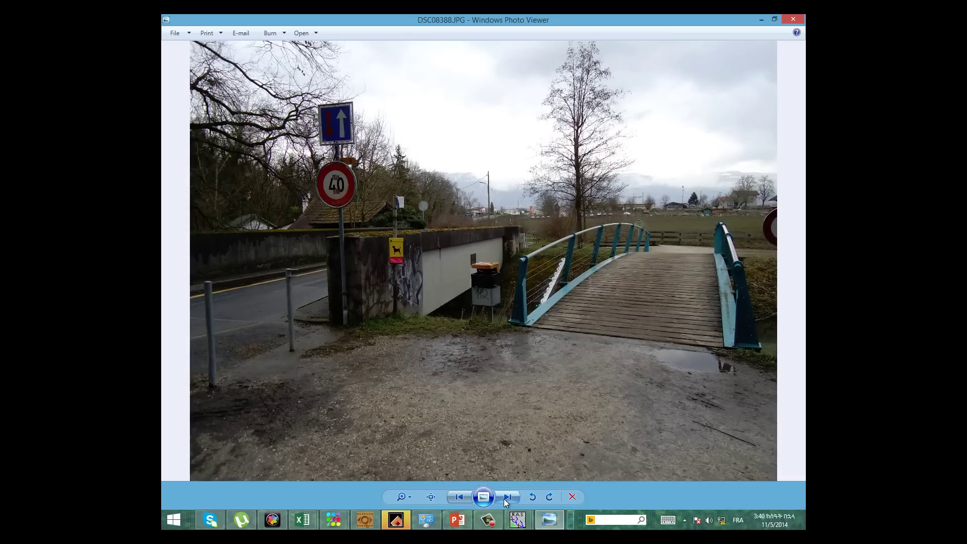
Step: Re-examine the road bridge in DSC08387.JPG and browse forward past the staff gauge photo DSC08389.JPG to the outfall in DSC08392.JPG
left_click(462, 497)
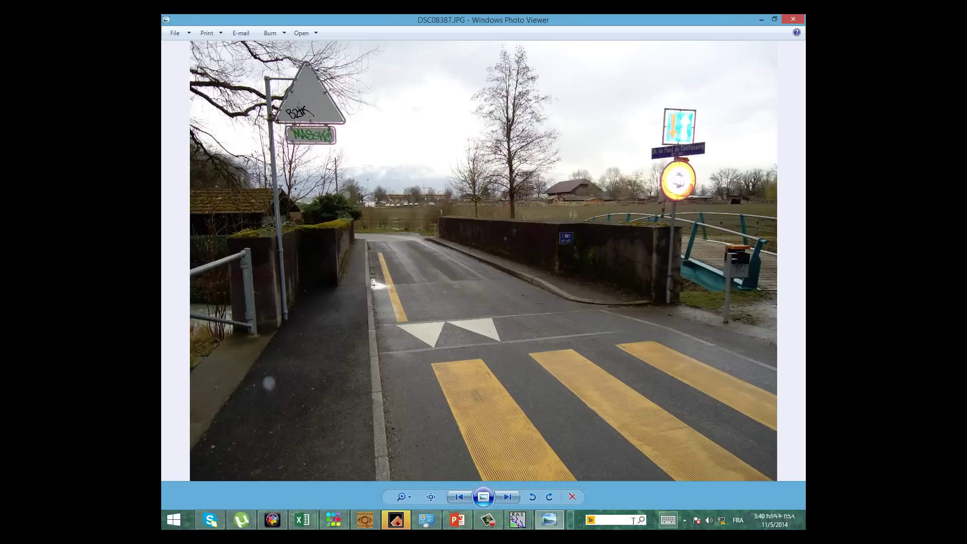
left_click(510, 498)
left_click(514, 497)
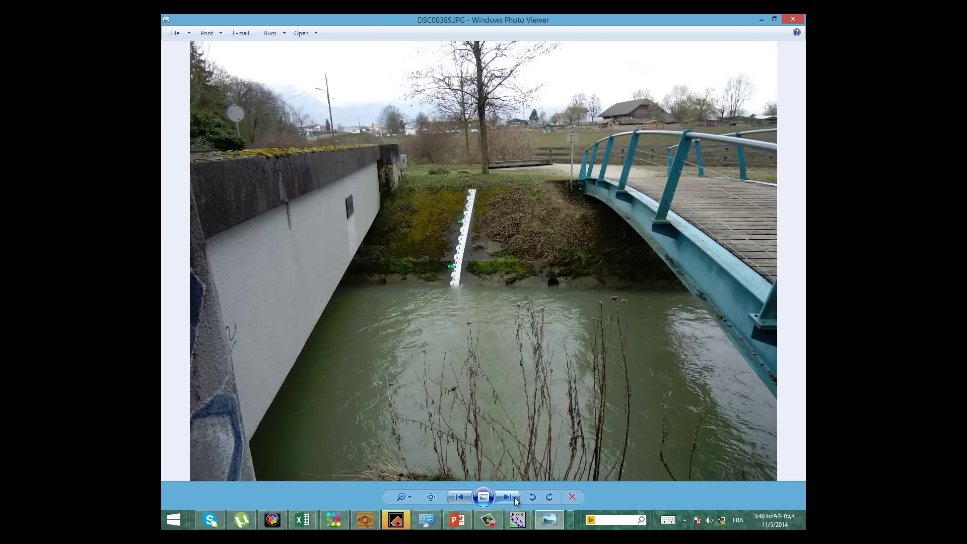
left_click(515, 497)
left_click(515, 497)
left_click(515, 497)
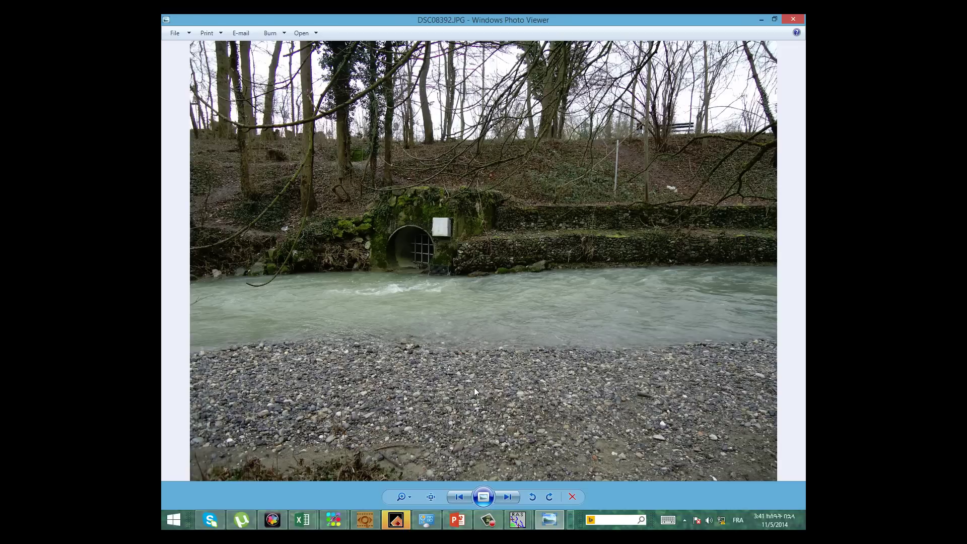
Step: Examine the gravel bars and riverbanks in the photos from DSC08393.JPG to DSC08398.JPG
left_click(509, 497)
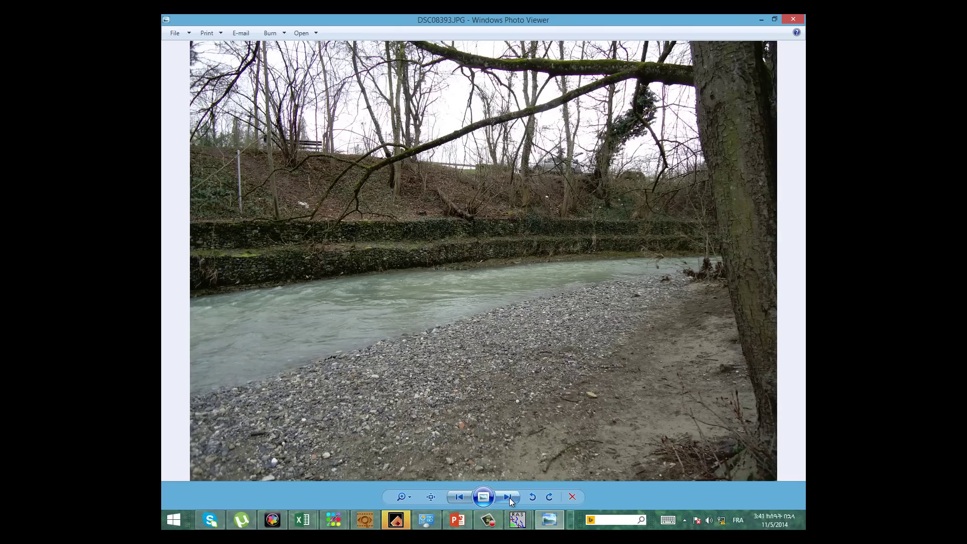
left_click(509, 497)
left_click(507, 497)
left_click(514, 499)
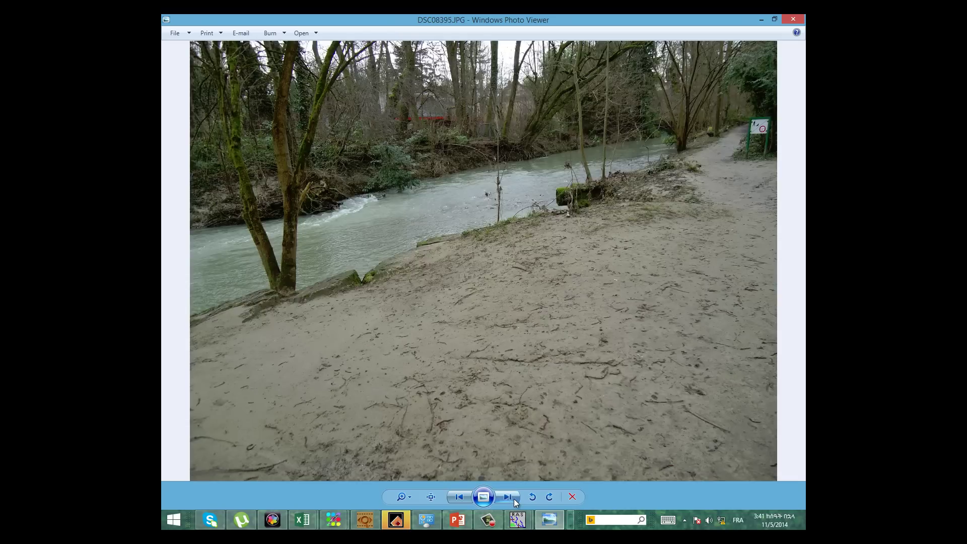
left_click(513, 498)
left_click(513, 499)
left_click(515, 499)
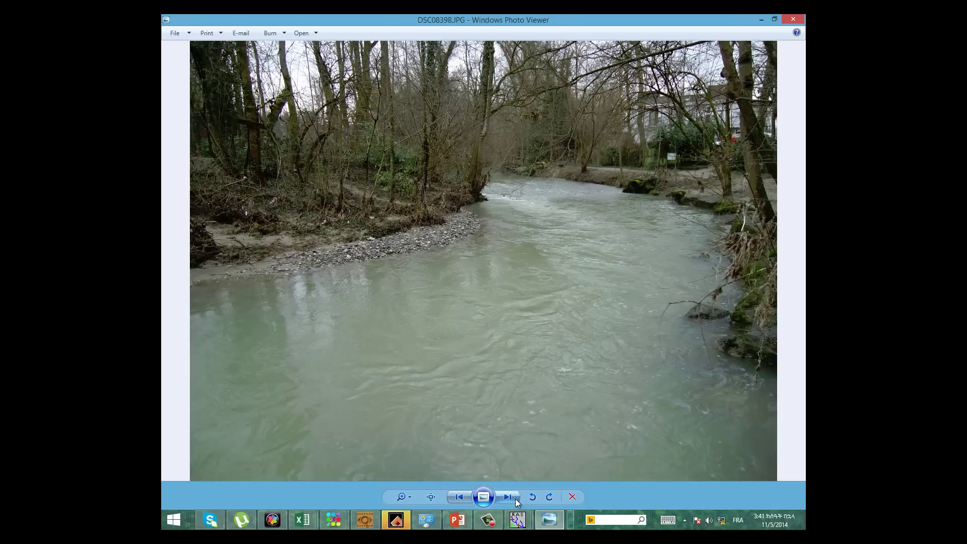
Step: Examine the rock-protected banks and woody debris in the photos from DSC08399.JPG to DSC08403.JPG
left_click(515, 499)
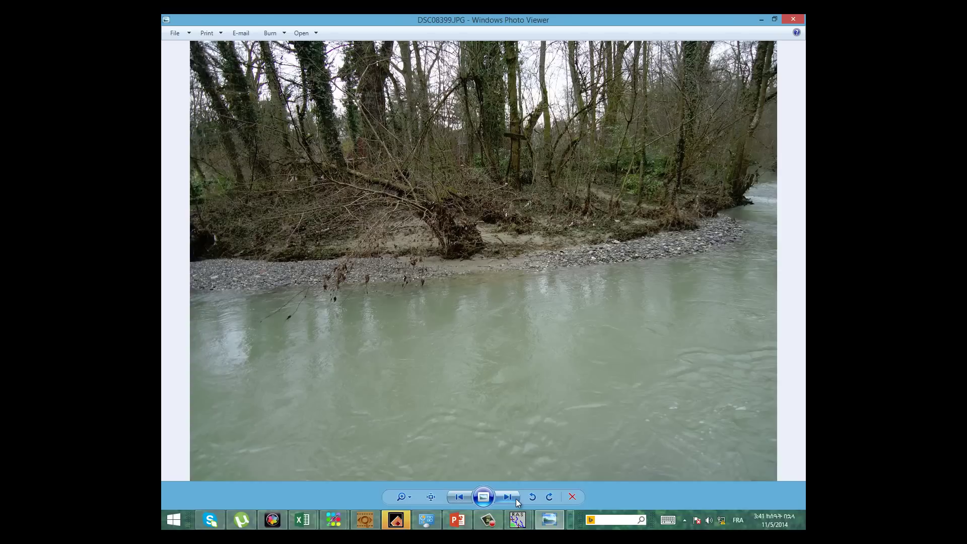
left_click(516, 499)
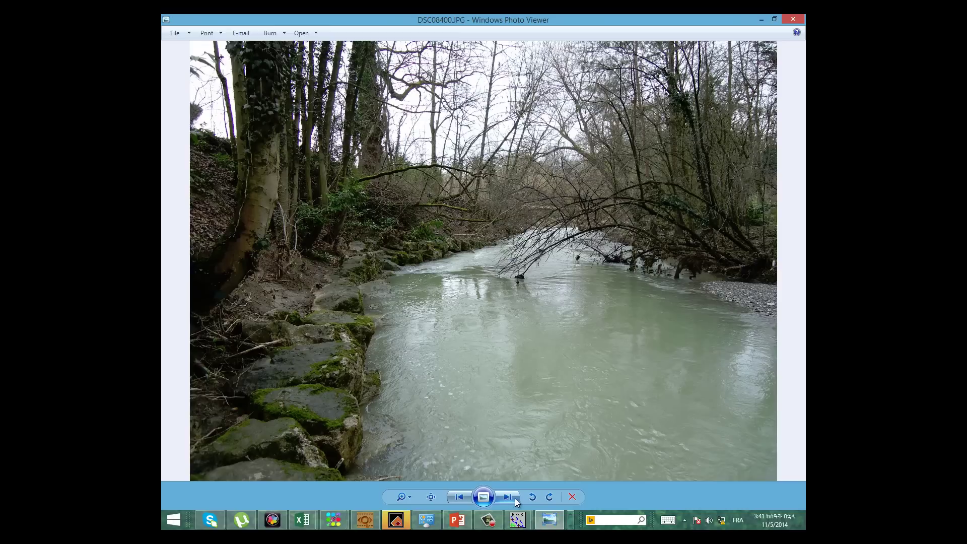
left_click(513, 497)
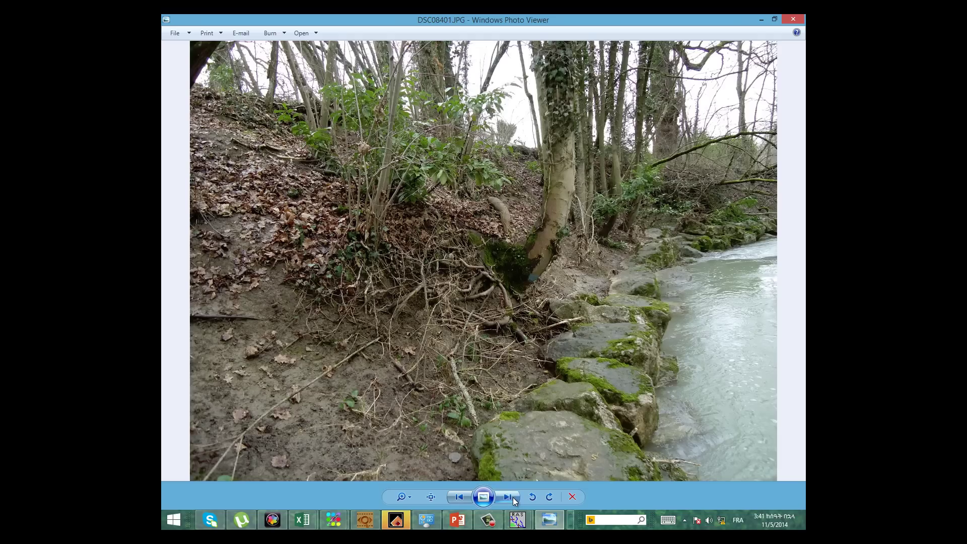
left_click(513, 497)
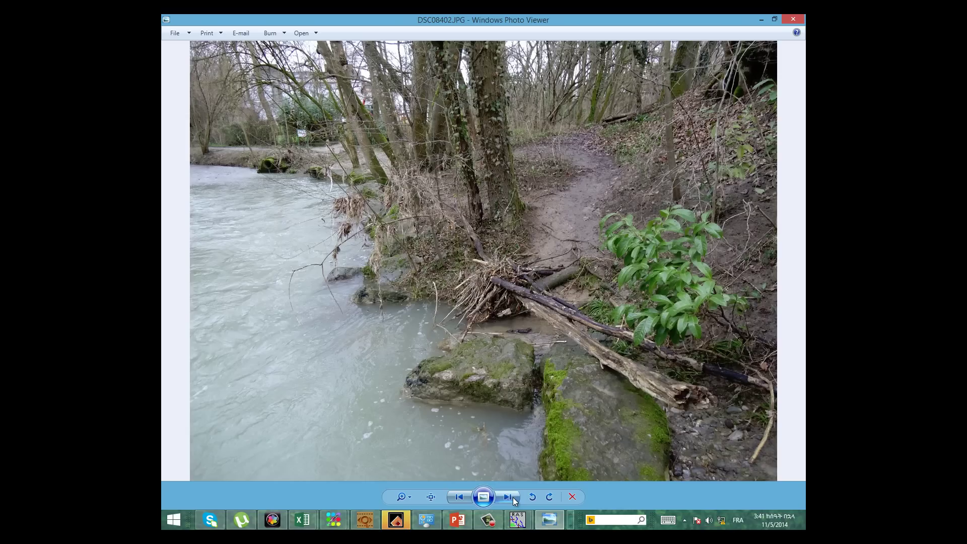
left_click(513, 497)
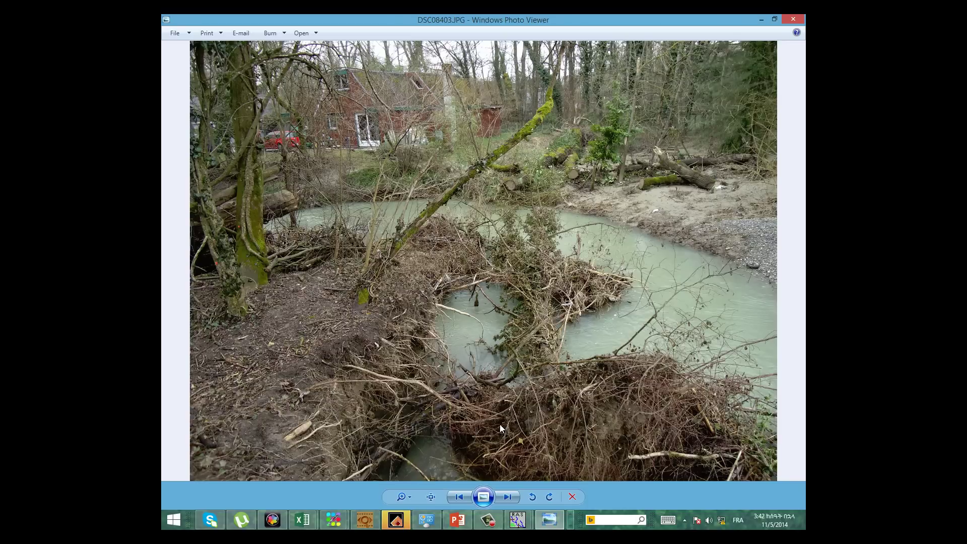
Step: Examine the eroded riverbank in DSC08404.JPG and DSC08405.JPG, and close the photo
left_click(509, 497)
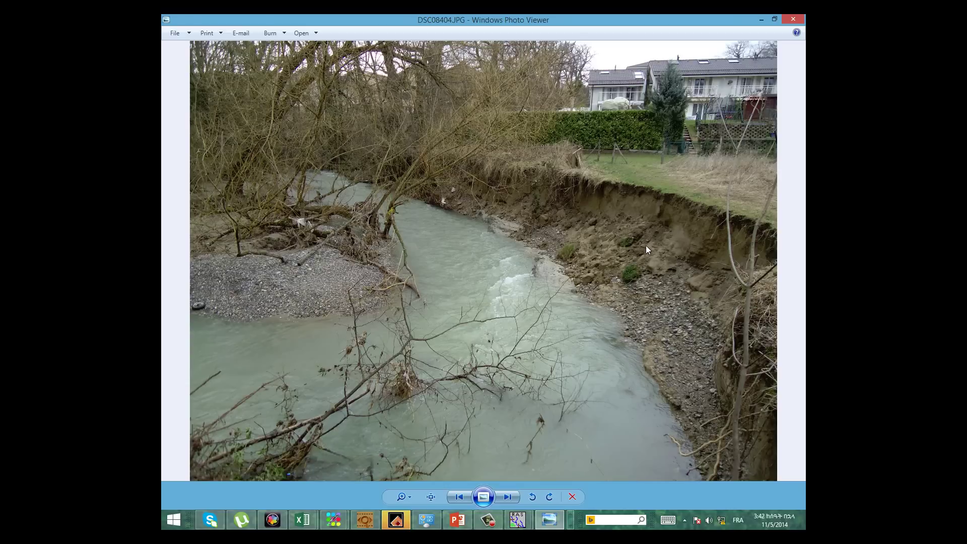
left_click(518, 495)
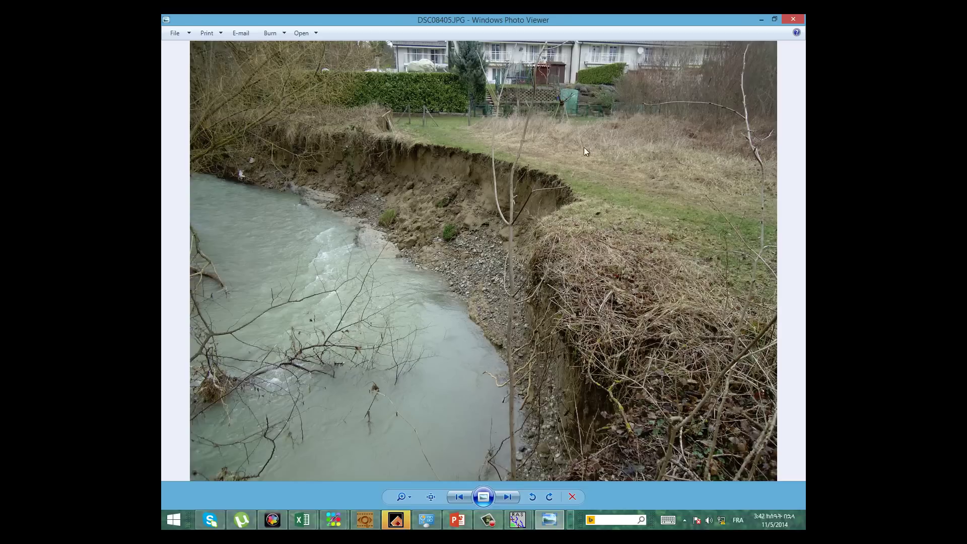
left_click(793, 19)
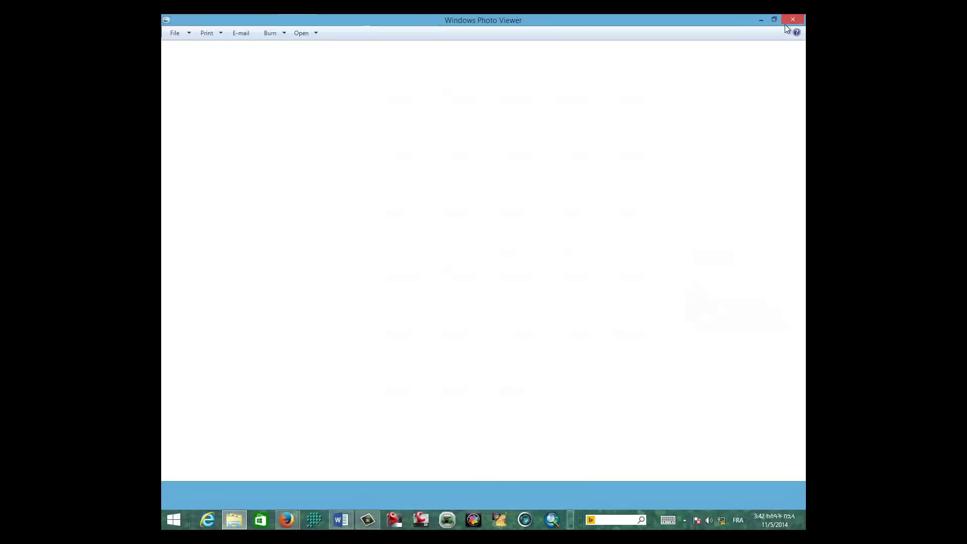
Step: Go back to the second day folder and open its first site photo, DSC08339.JPG
left_click(171, 47)
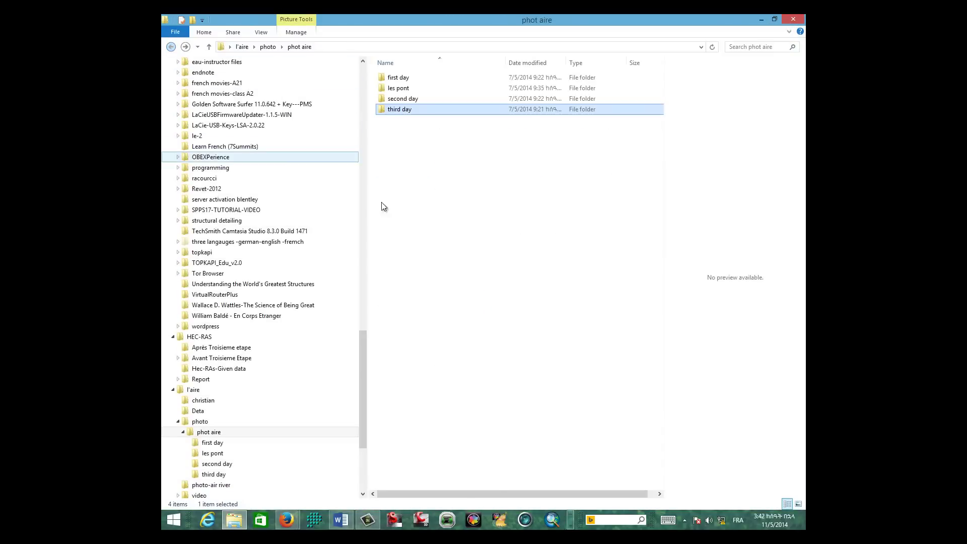
key("super+c")
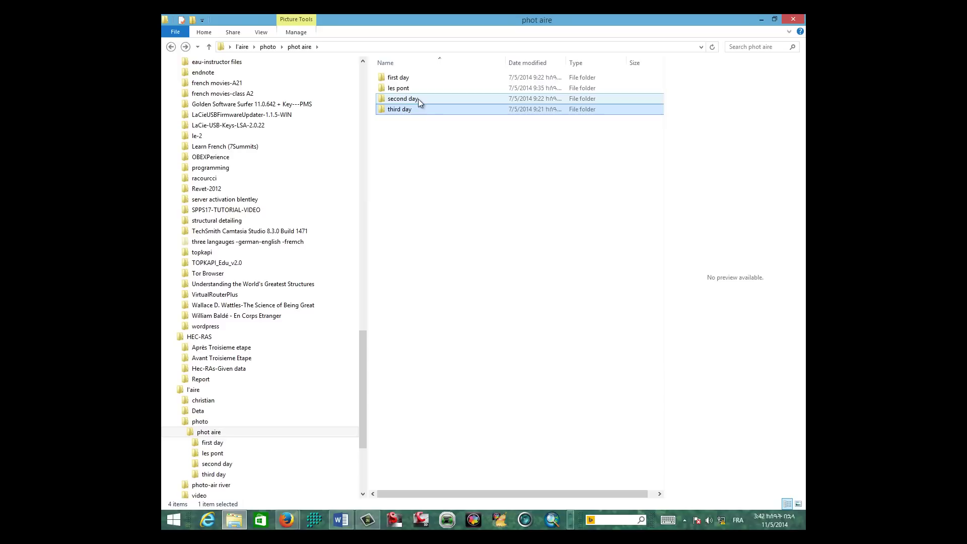
left_click(419, 100)
double_click(421, 99)
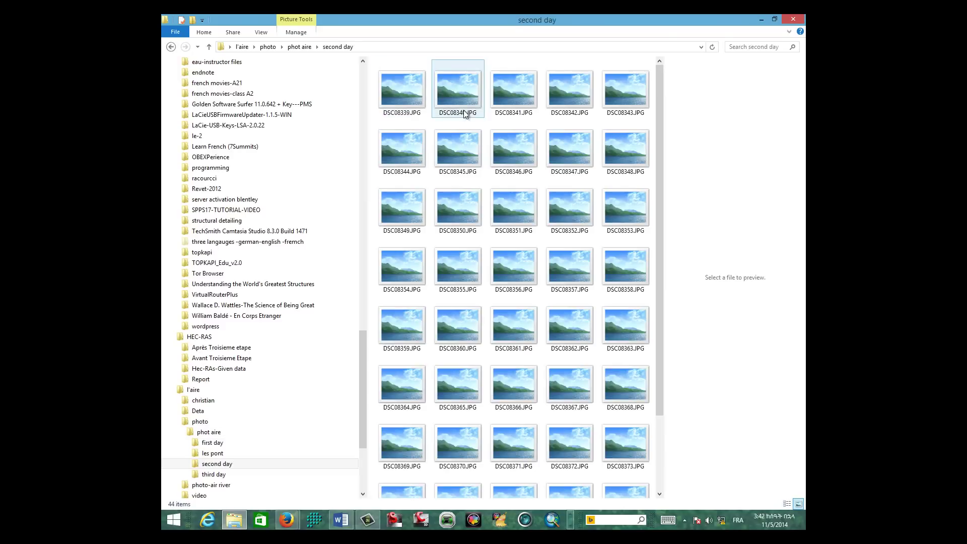
left_click(412, 97)
double_click(412, 98)
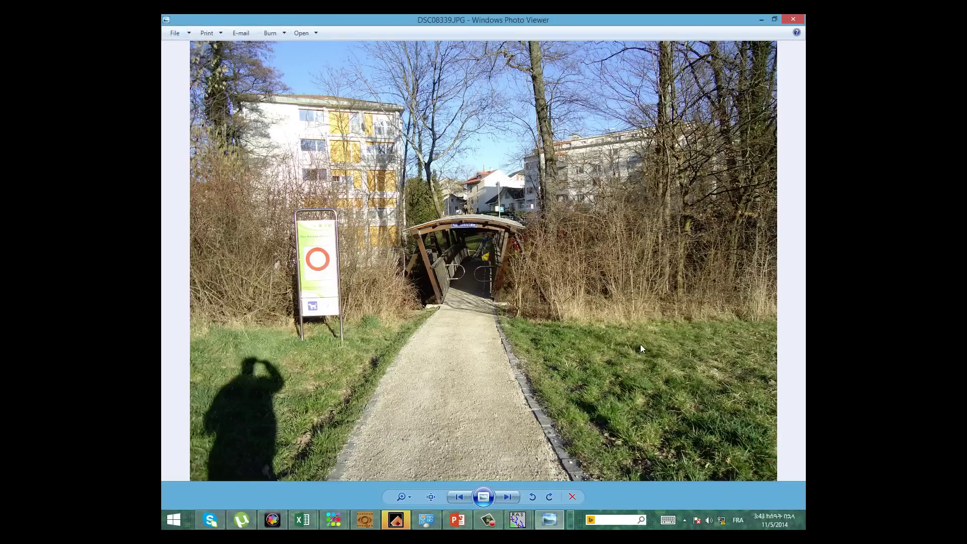
Step: Examine the gravel bars, the bridge and the riverbanks in the photos from DSC08341.JPG to DSC08350.JPG
left_click(508, 497)
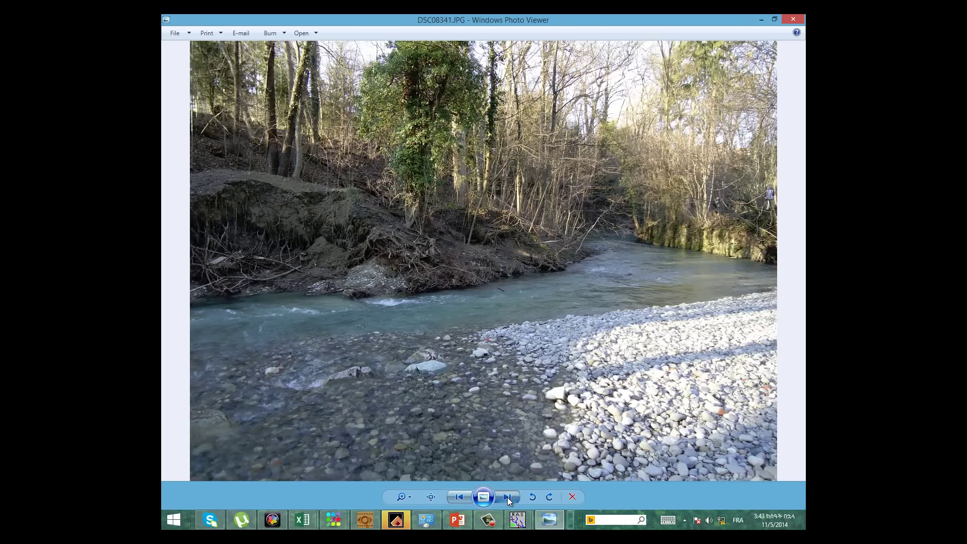
left_click(507, 497)
left_click(507, 497)
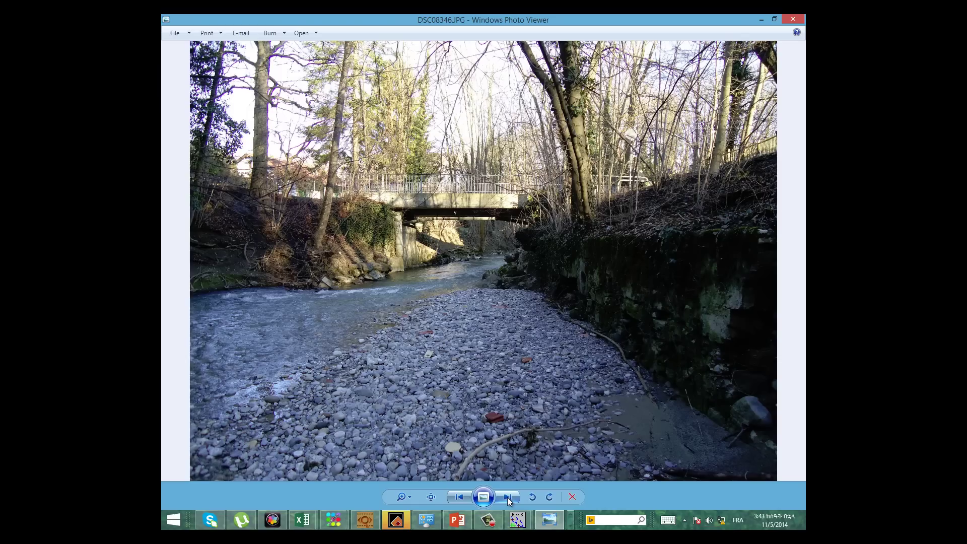
left_click(506, 497)
left_click(507, 497)
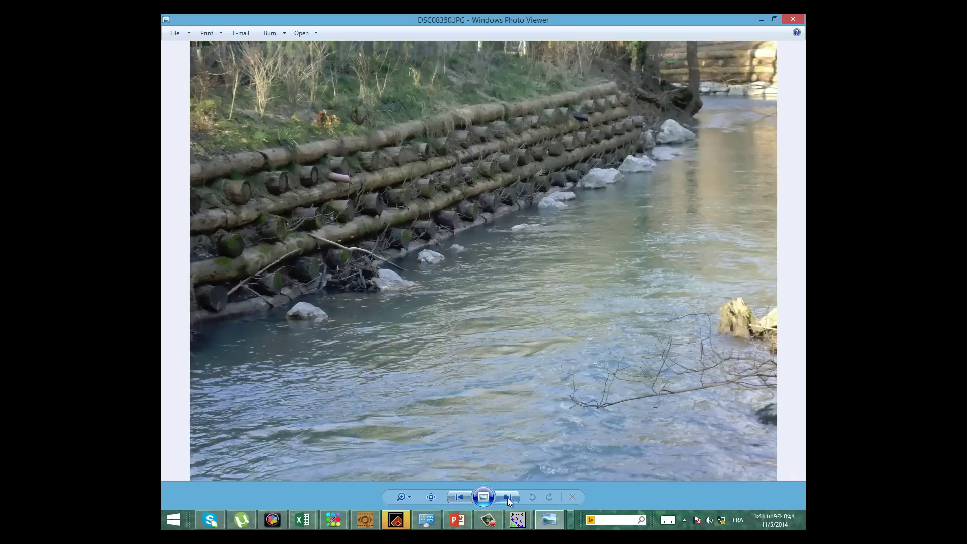
Step: Examine the log-wall bank protection in DSC08351.JPG and DSC08352.JPG, and leave the photos to return to HEC-RAS
left_click(507, 497)
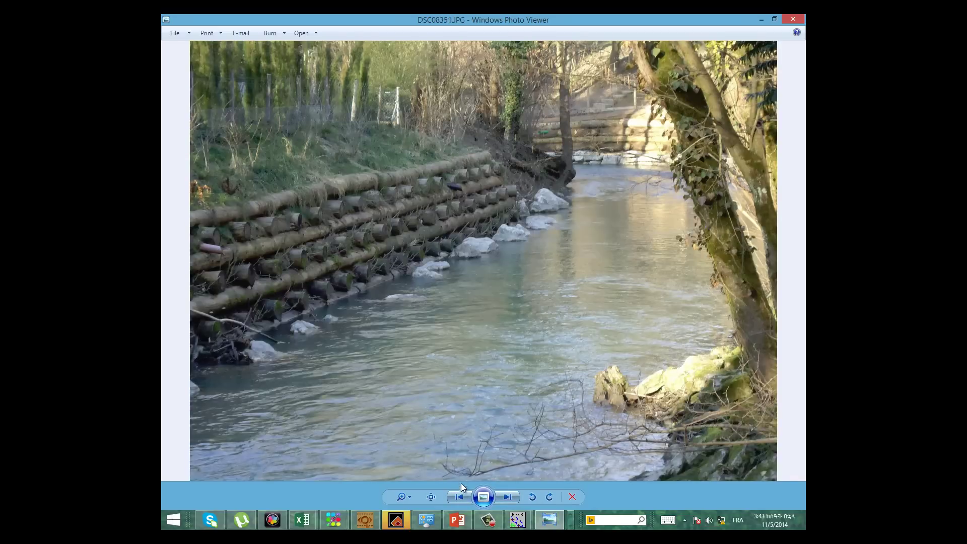
left_click(507, 497)
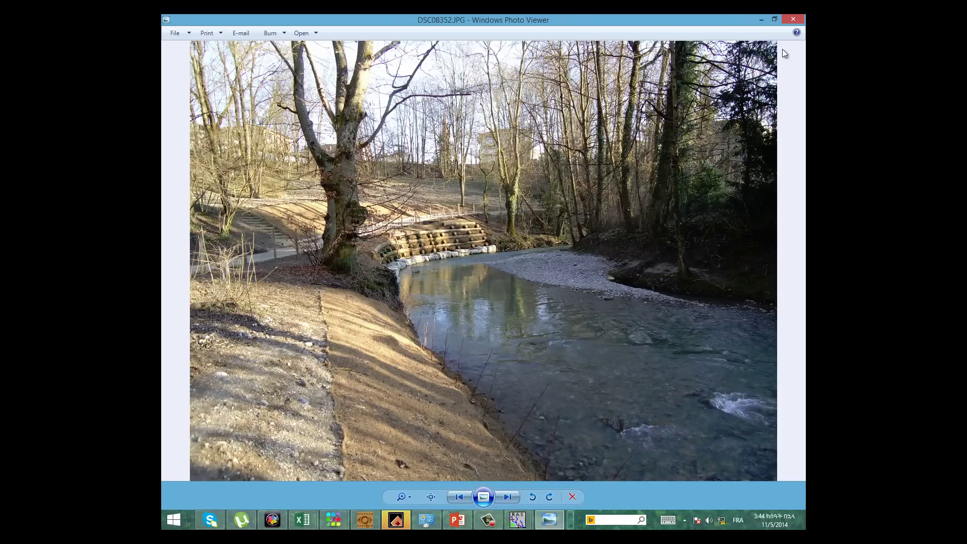
left_click(784, 21)
left_click(782, 21)
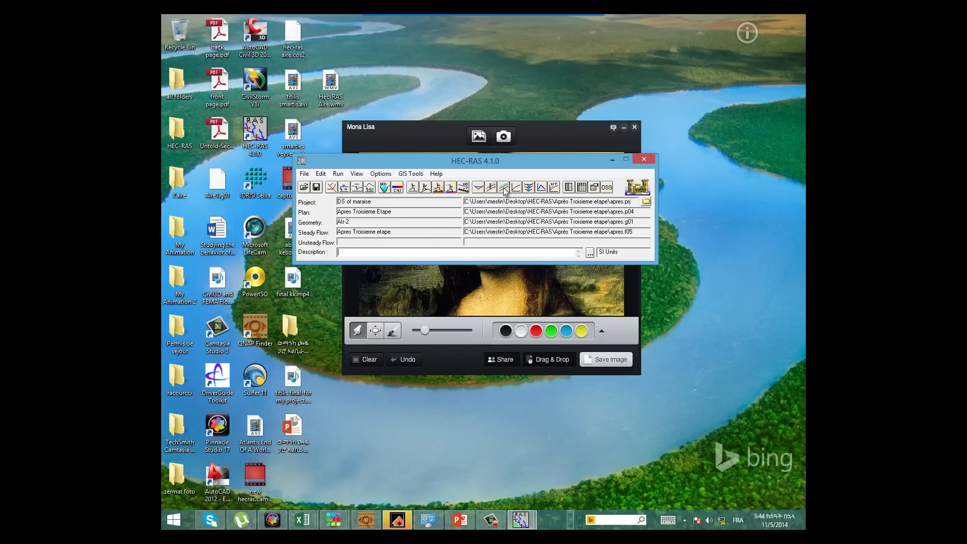
Step: Open the X-Y-Z perspective plot at full size and limit the displayed profiles to Q300
left_click(528, 188)
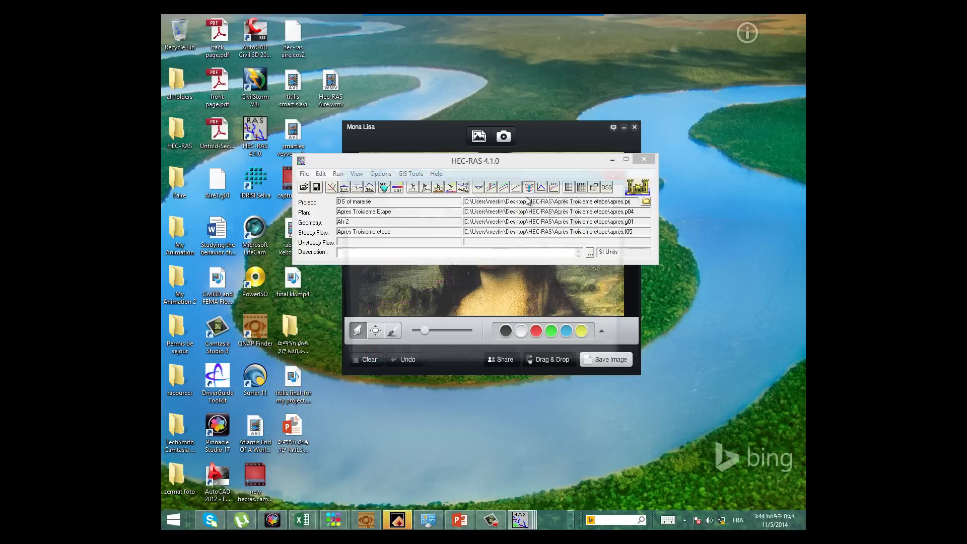
double_click(602, 173)
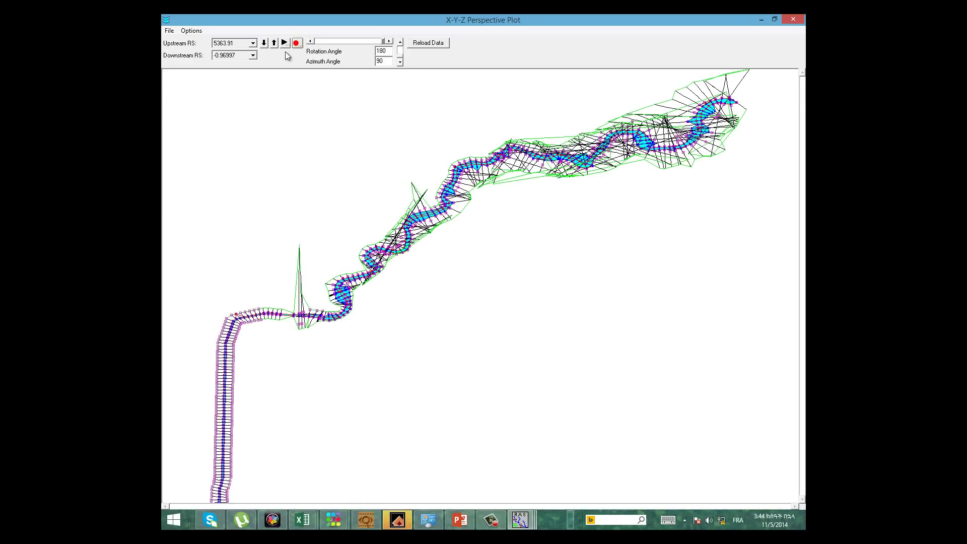
left_click(193, 32)
left_click(208, 124)
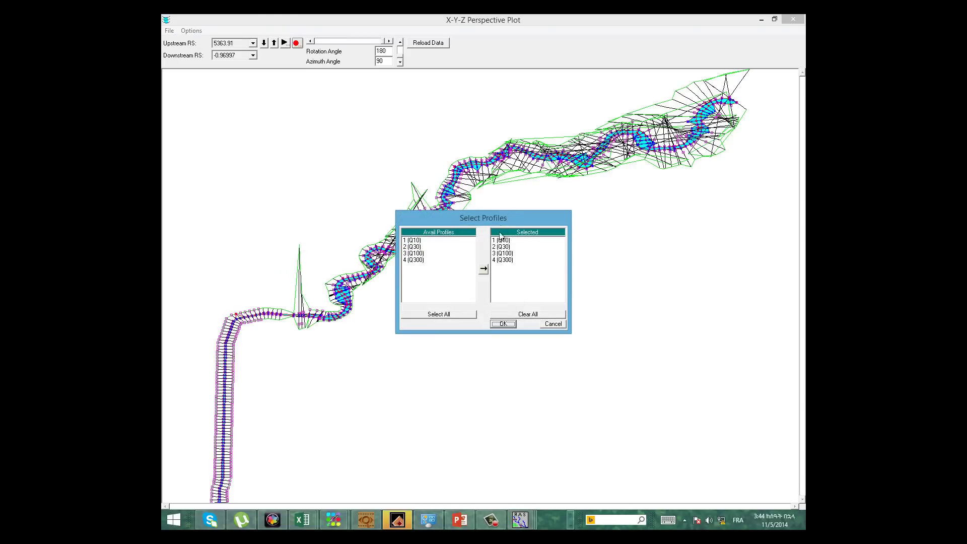
left_click(426, 260)
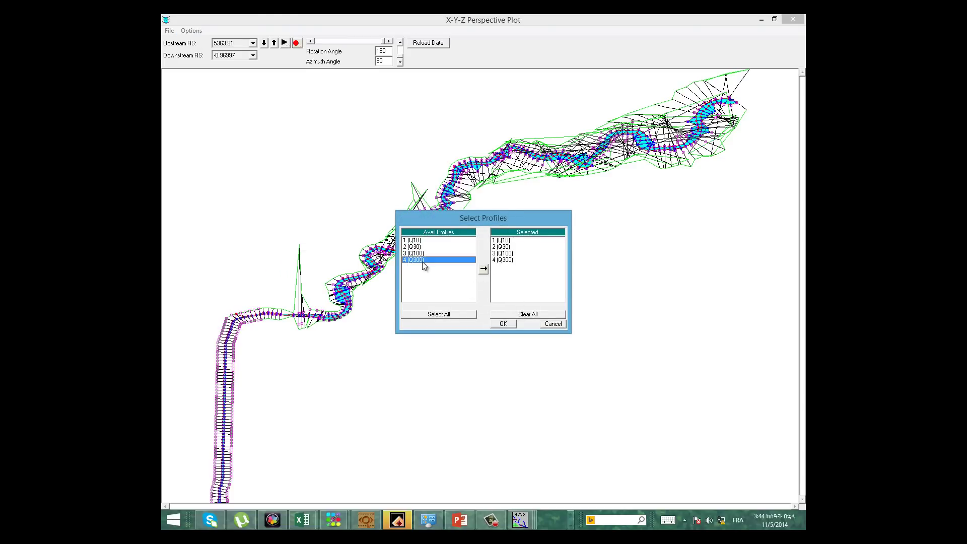
left_click(521, 315)
left_click(484, 269)
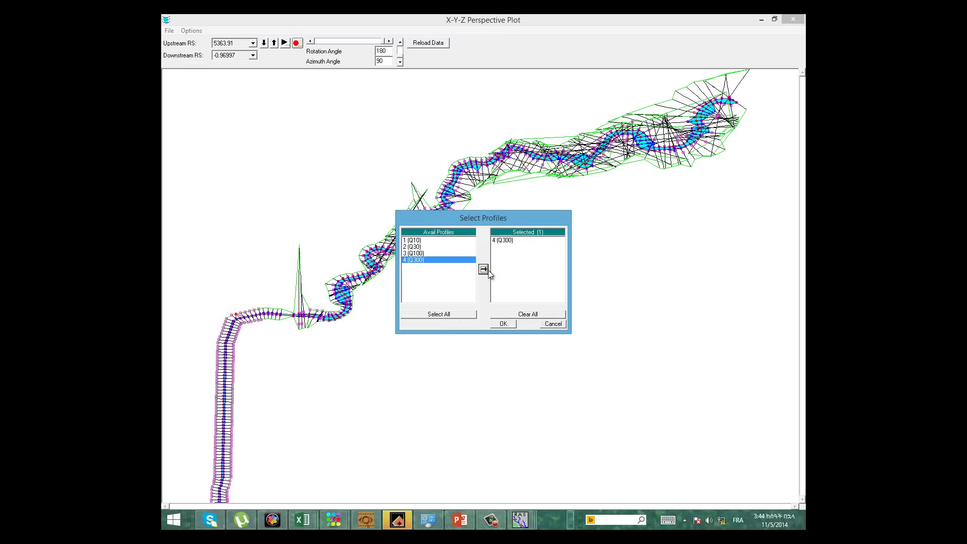
left_click(503, 324)
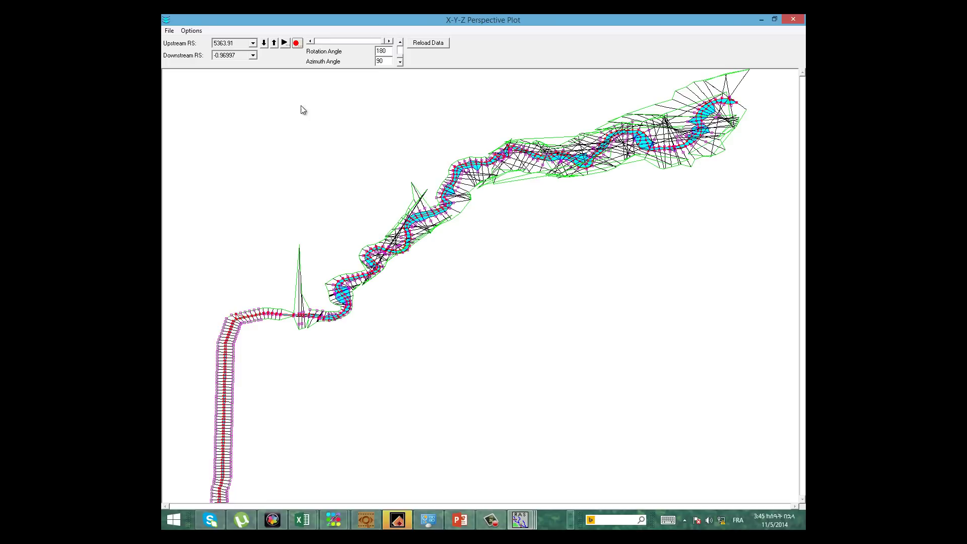
Step: Set the line type of the cross-section extents, ground and levee to none in the perspective plot's line styles
right_click(254, 106)
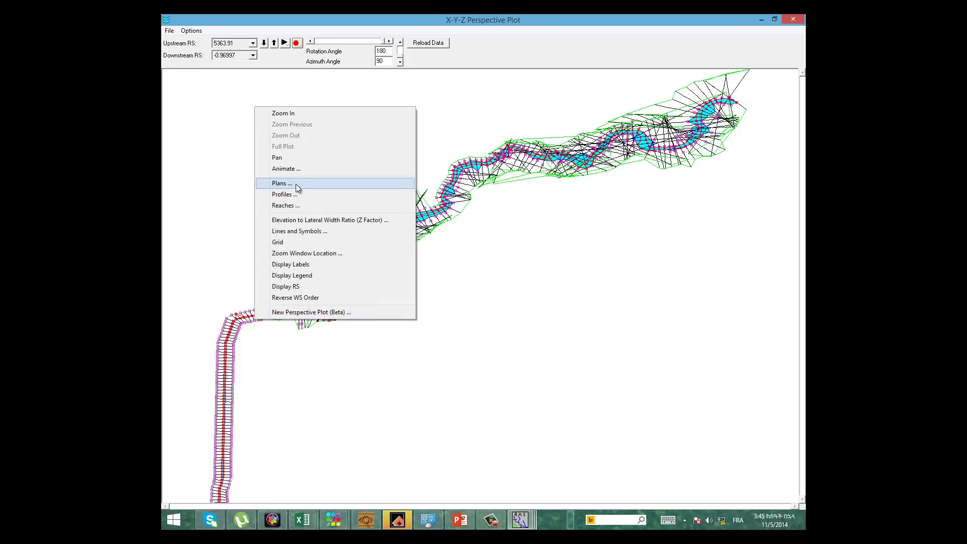
left_click(290, 231)
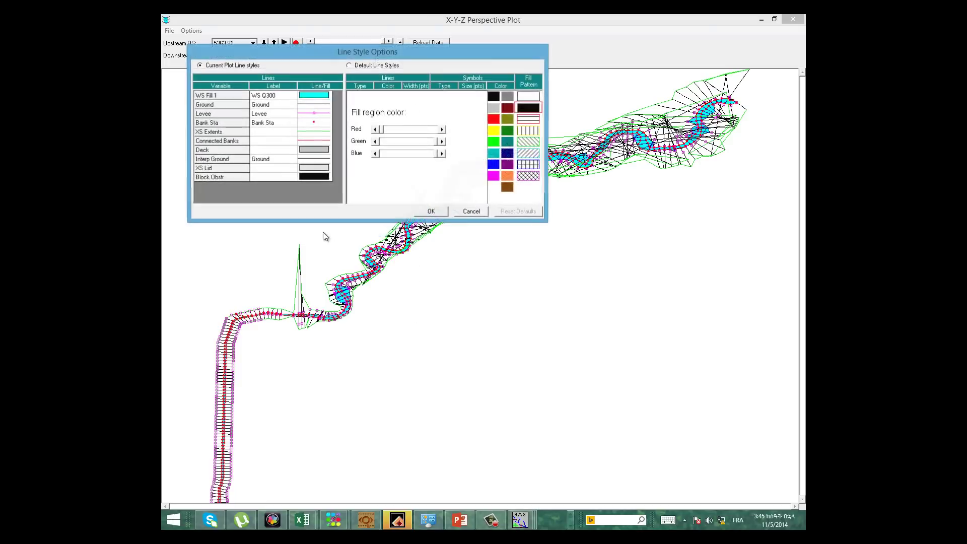
left_click(322, 133)
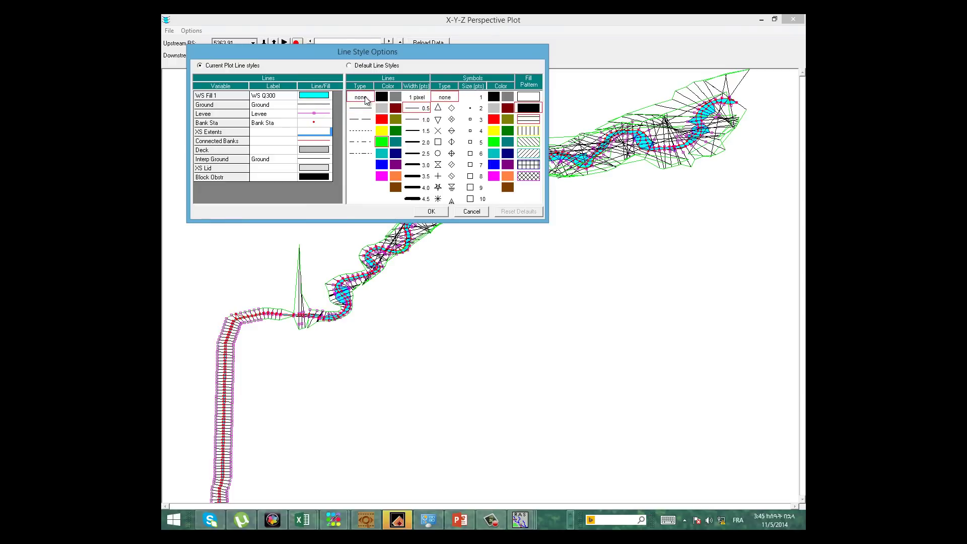
left_click(324, 106)
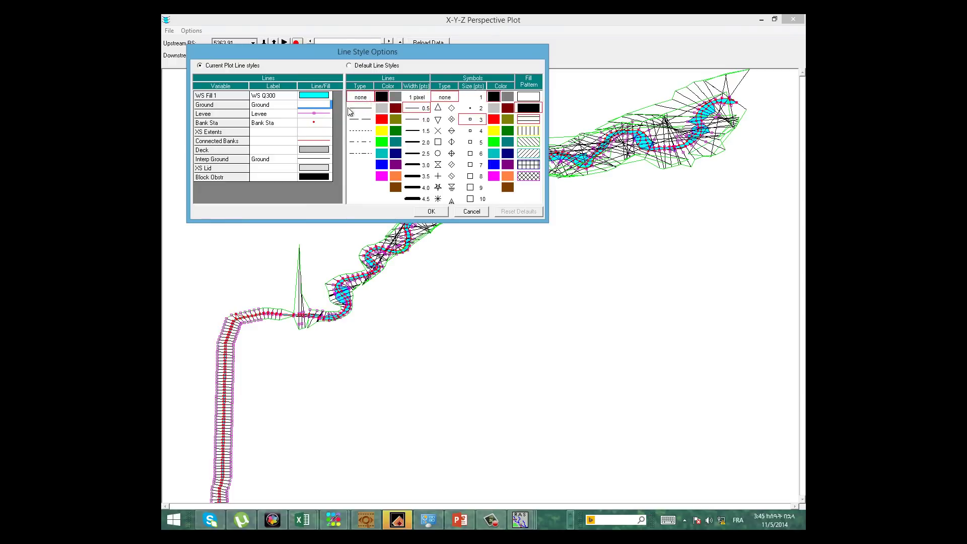
left_click(321, 115)
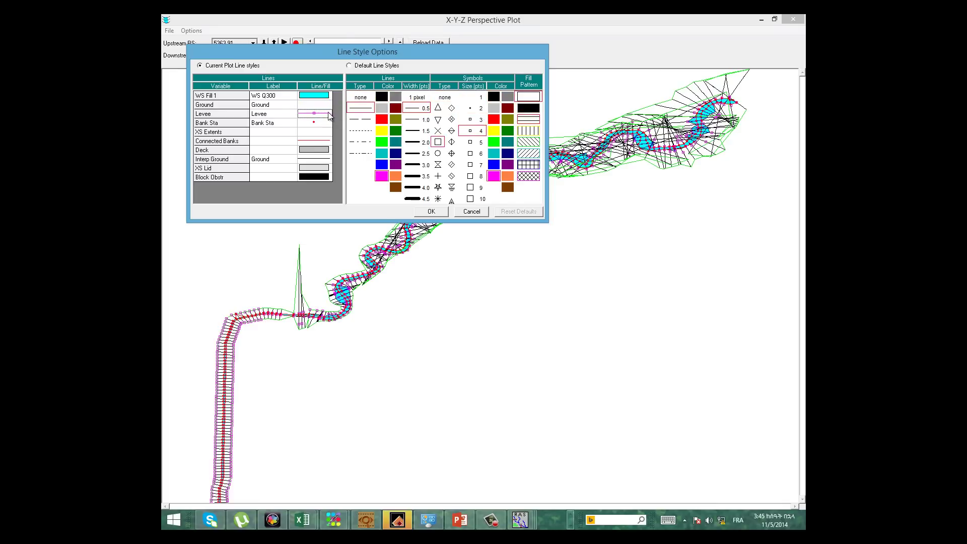
left_click(437, 212)
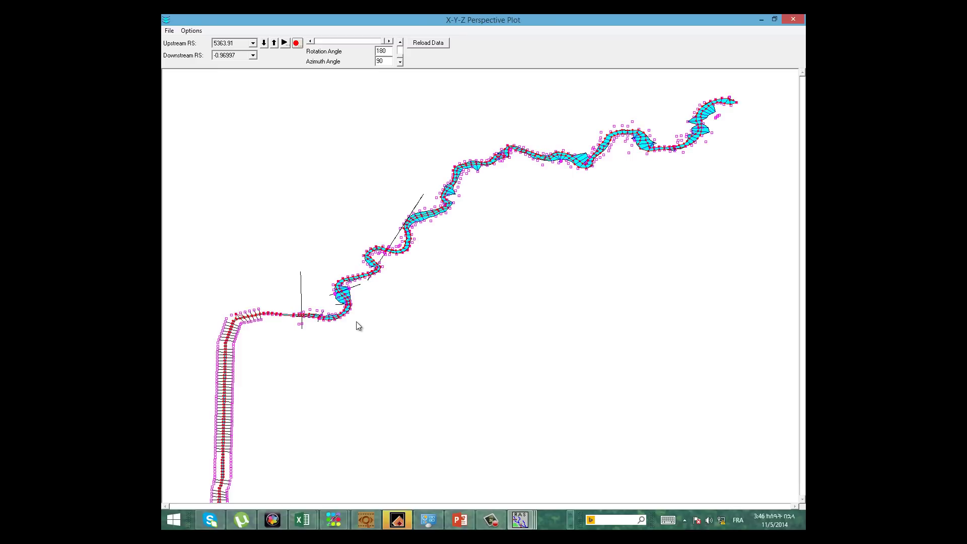
Step: Close the perspective plot and open the catchment map L'Aire-BV.png from the Hec-RAs-Given data folder
left_click(795, 20)
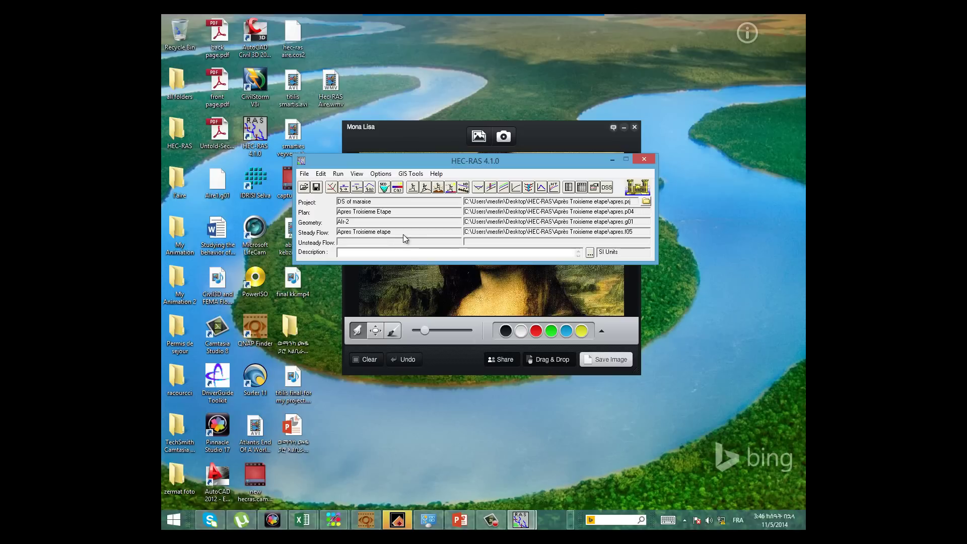
left_click_drag(403, 161, 464, 155)
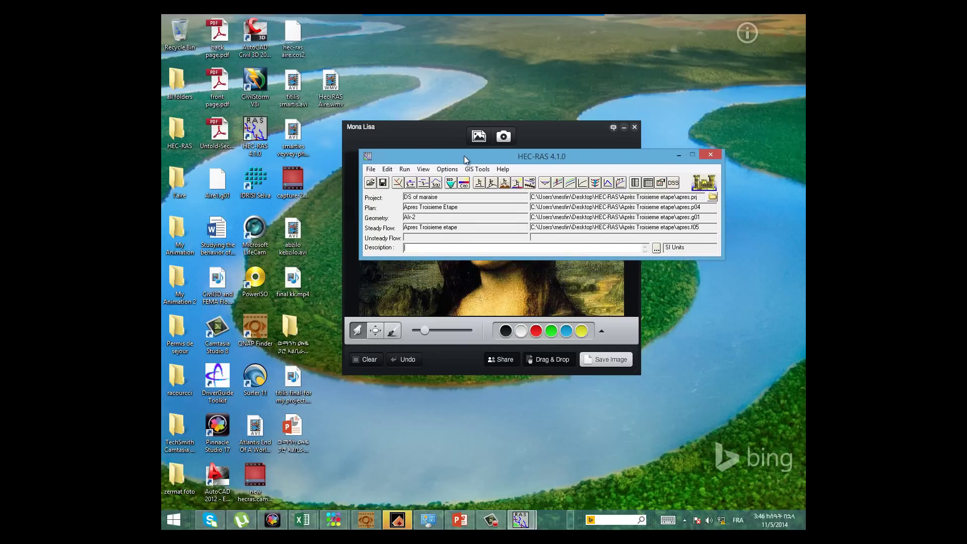
double_click(178, 130)
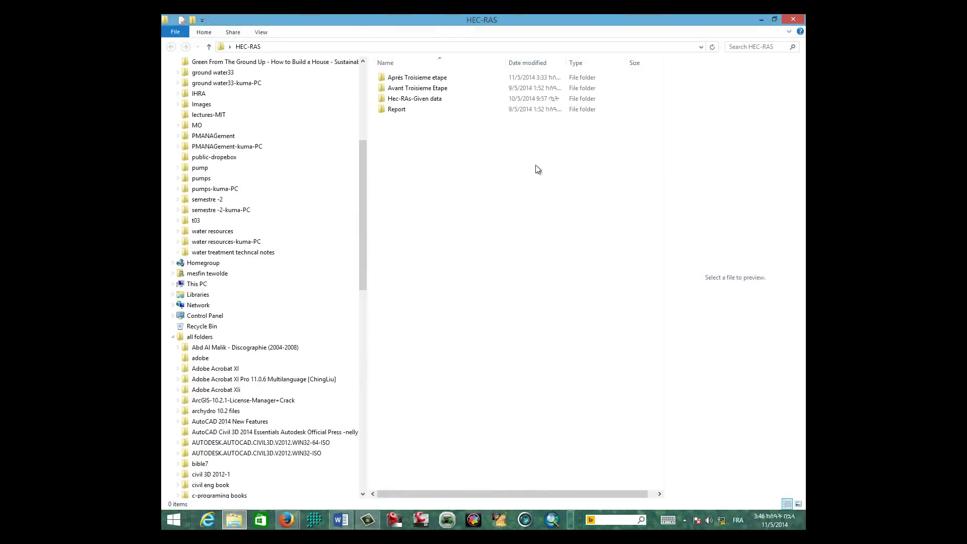
double_click(429, 98)
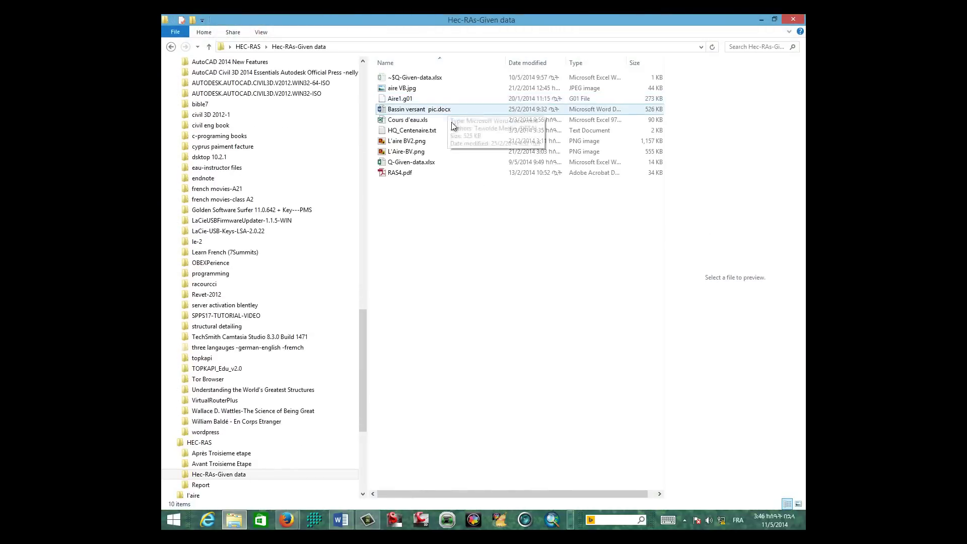
left_click(416, 152)
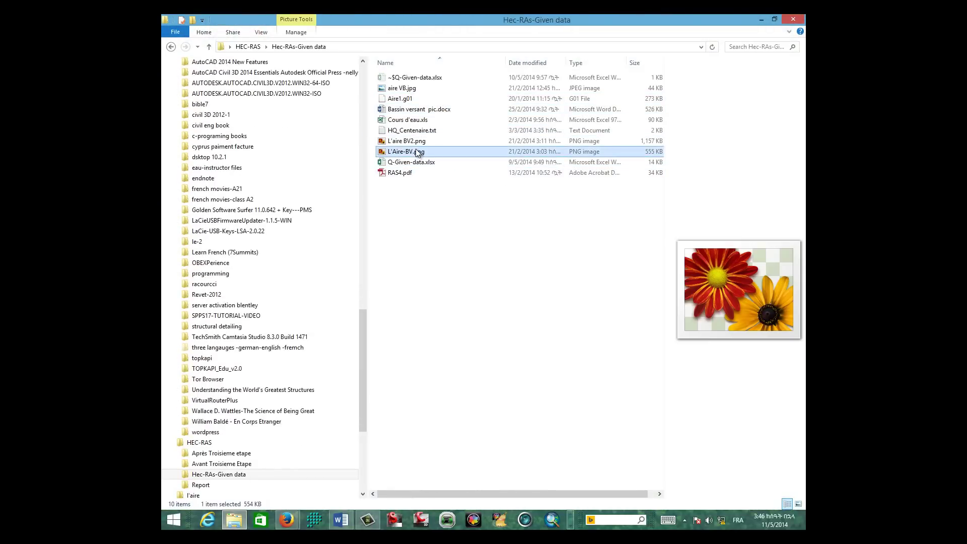
double_click(415, 151)
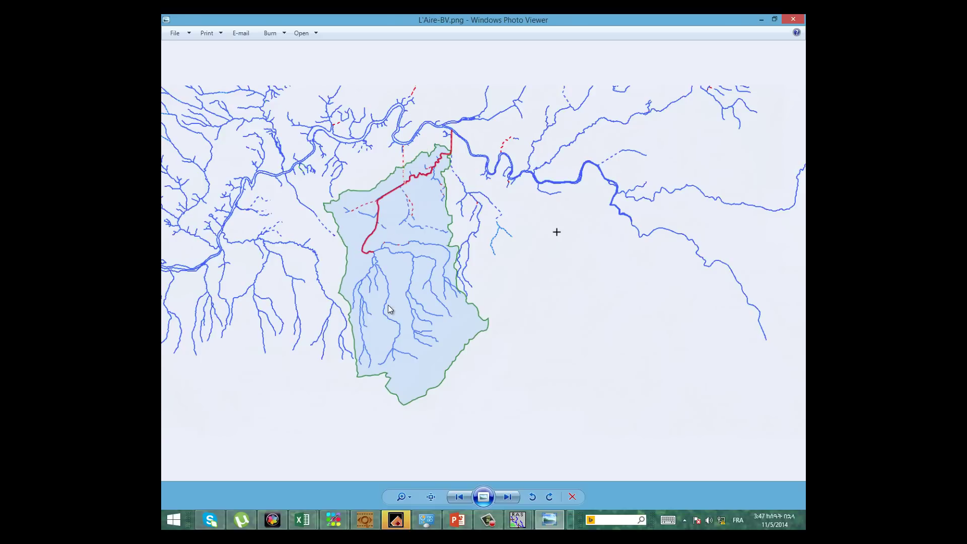
Step: Examine the red-marked course of the Aire and its junction with the main river on the map, and close it
scroll(456, 173, "up", 3)
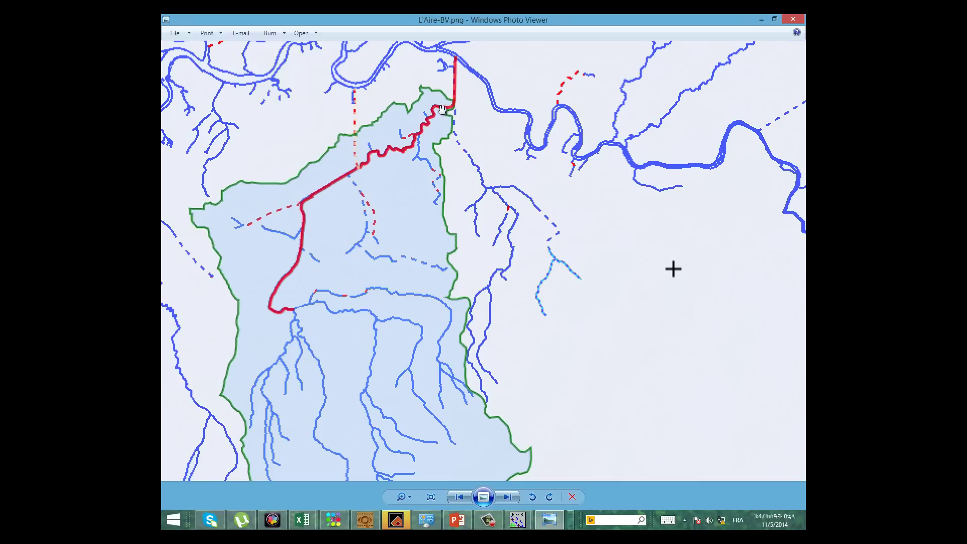
scroll(453, 98, "up", 1)
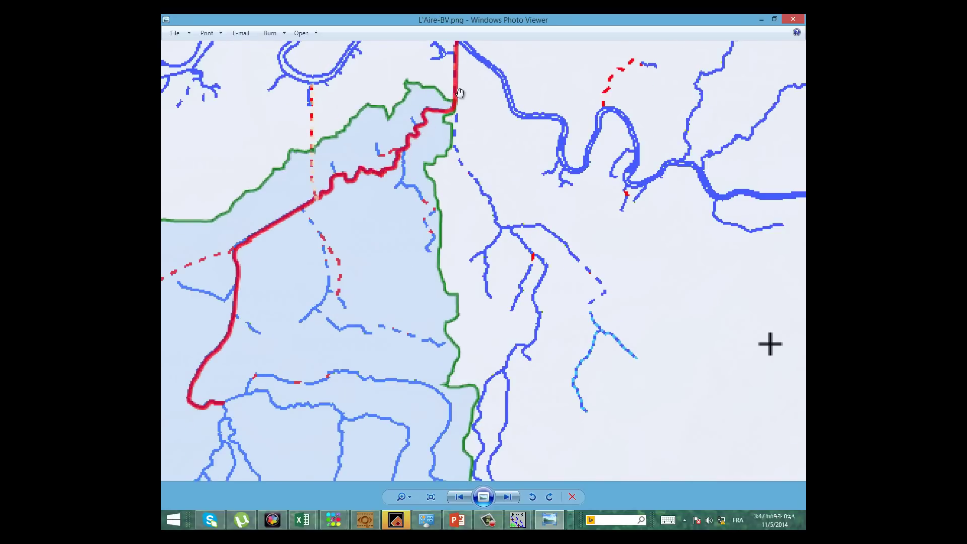
left_click_drag(454, 113, 454, 185)
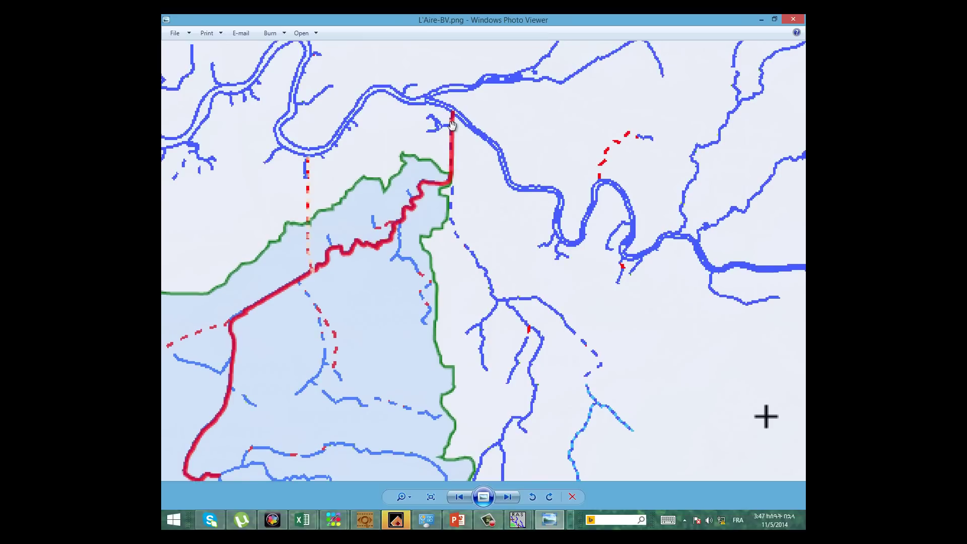
scroll(453, 166, "down", 3)
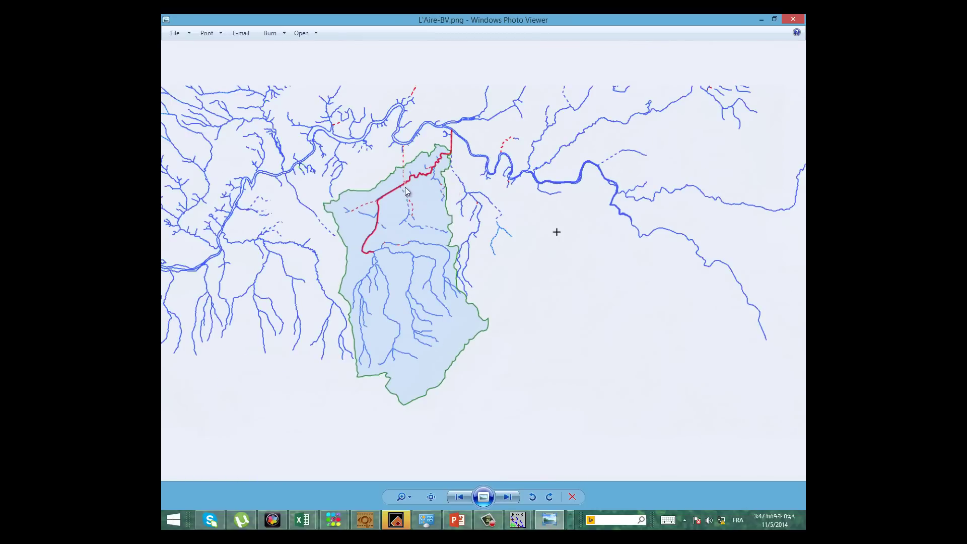
left_click(793, 18)
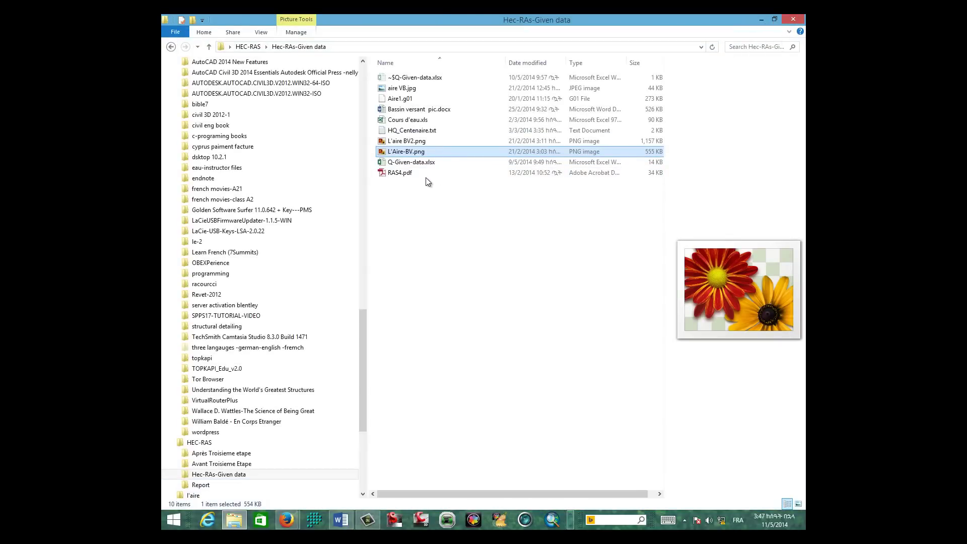
Step: View the flood discharge workbook Q-Given-data.xlsx in Excel and minimize it
left_click(404, 162)
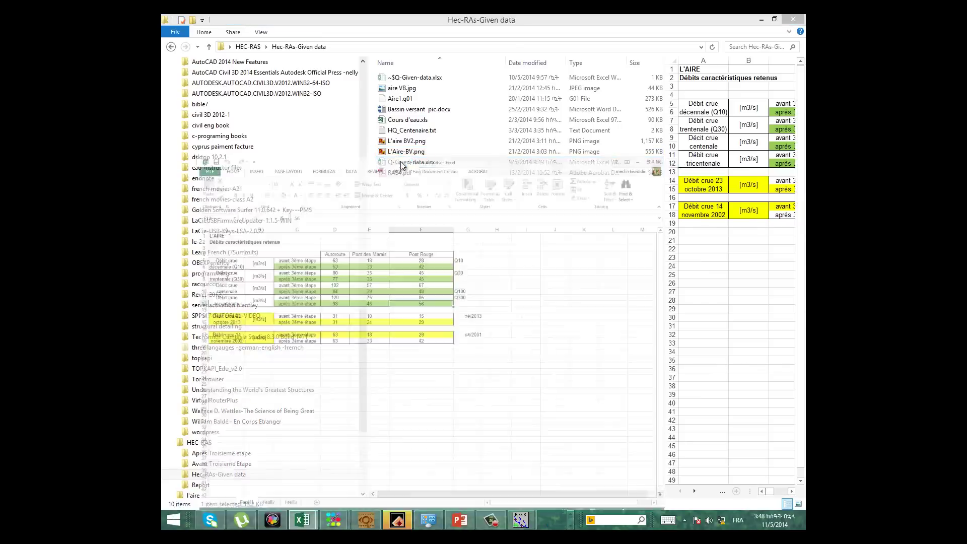
left_click(463, 292)
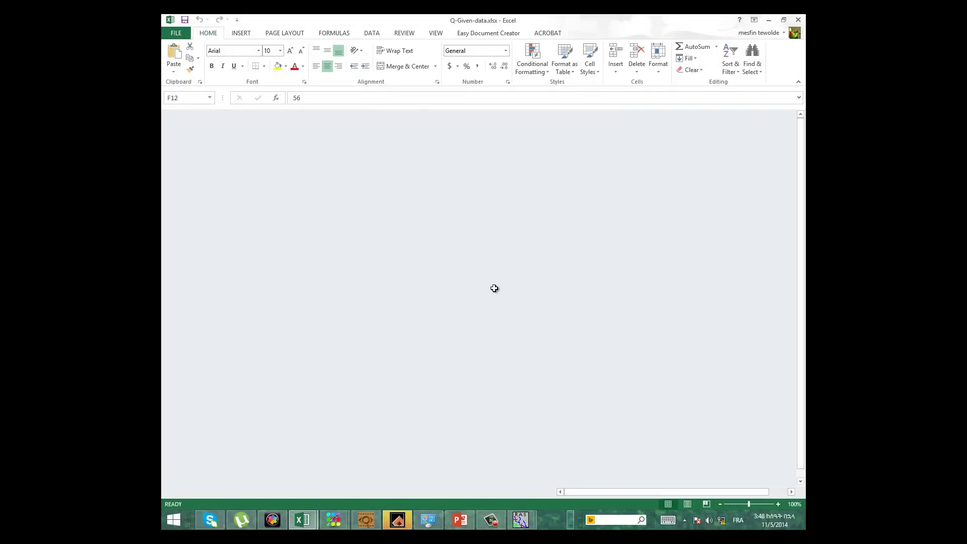
left_click(768, 20)
Step: Open Cours d'eau.xls and examine the n and Kstr roughness coefficients for natural watercourses
left_click(420, 122)
double_click(420, 123)
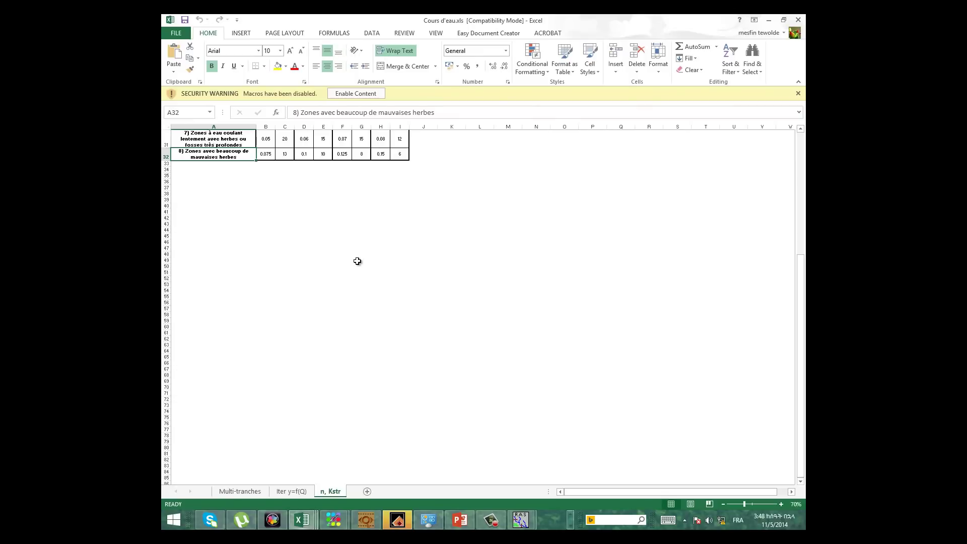
scroll(416, 212, "up", 6)
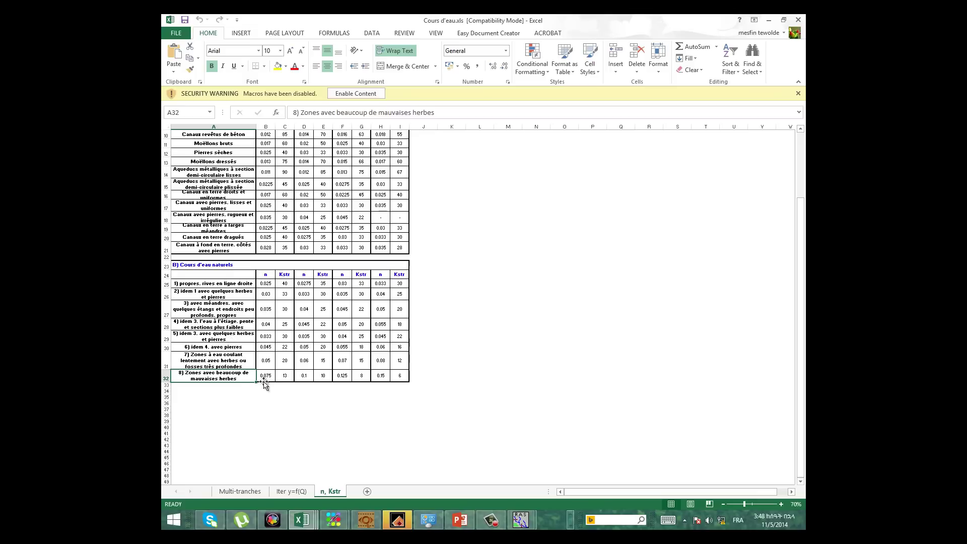
left_click(297, 379)
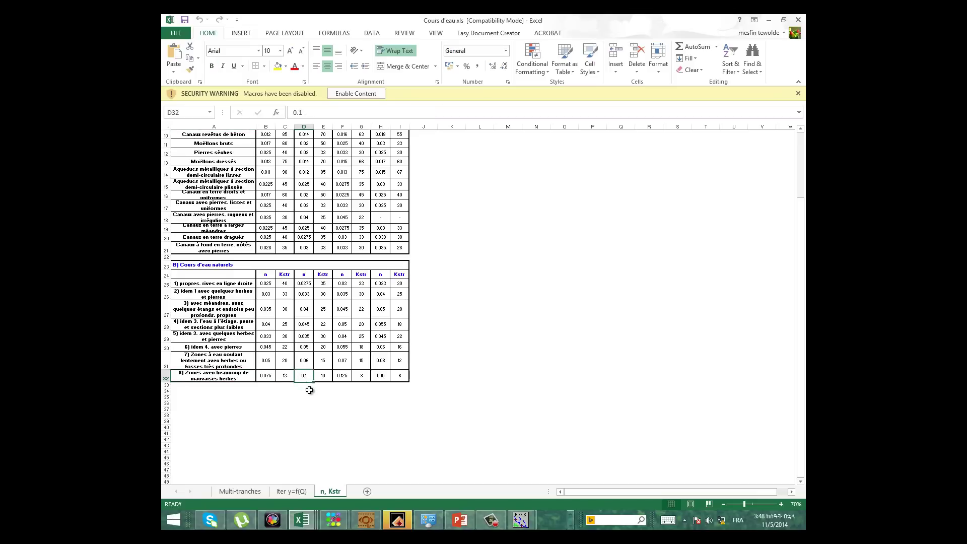
left_click(285, 276)
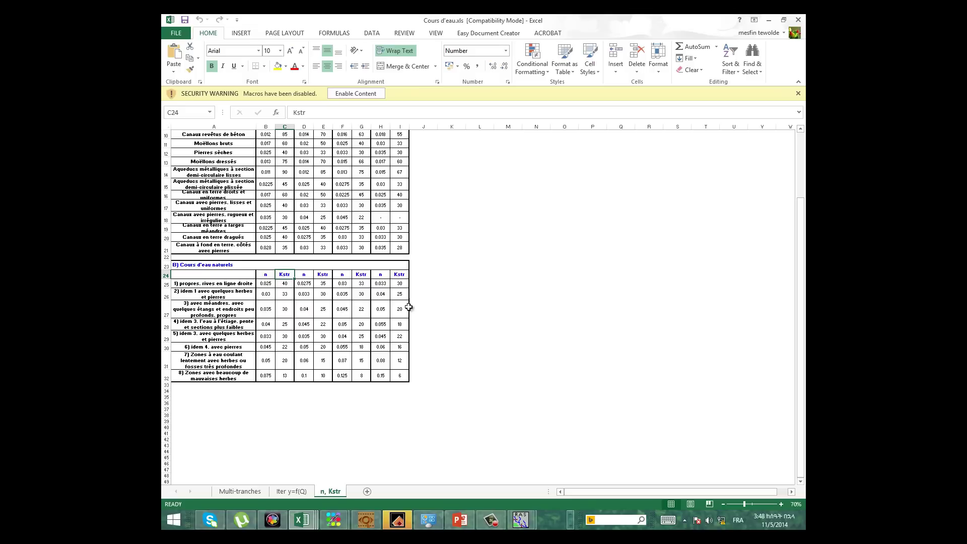
Step: Compare the n coefficients for artificial channels and natural watercourses, including the row for slow-flowing weedy zones or very deep pools
left_click(266, 275)
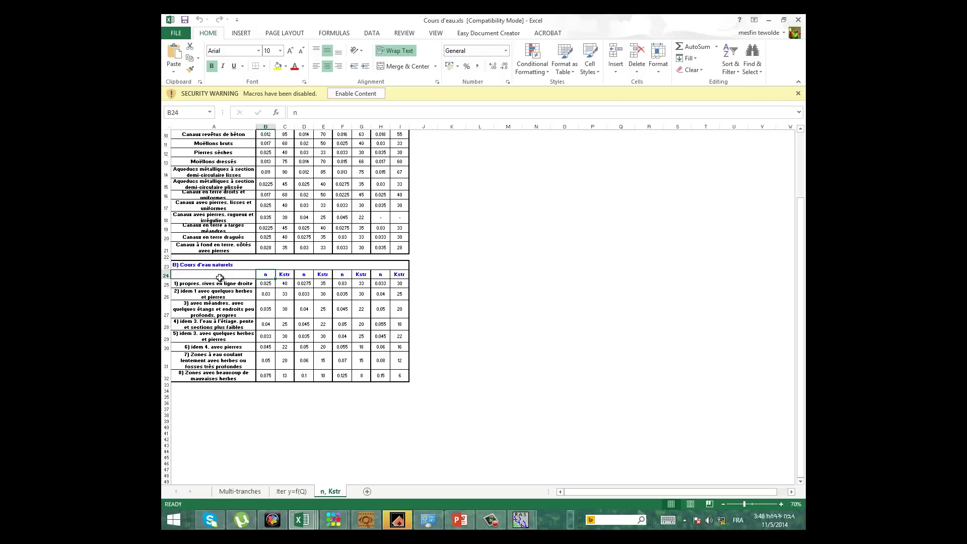
scroll(226, 273, "up", 2)
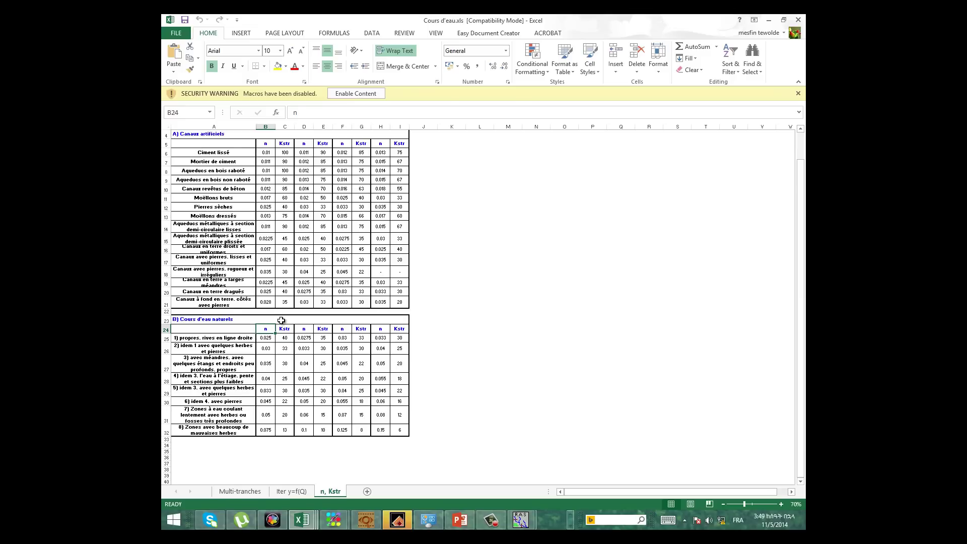
scroll(282, 321, "down", 2)
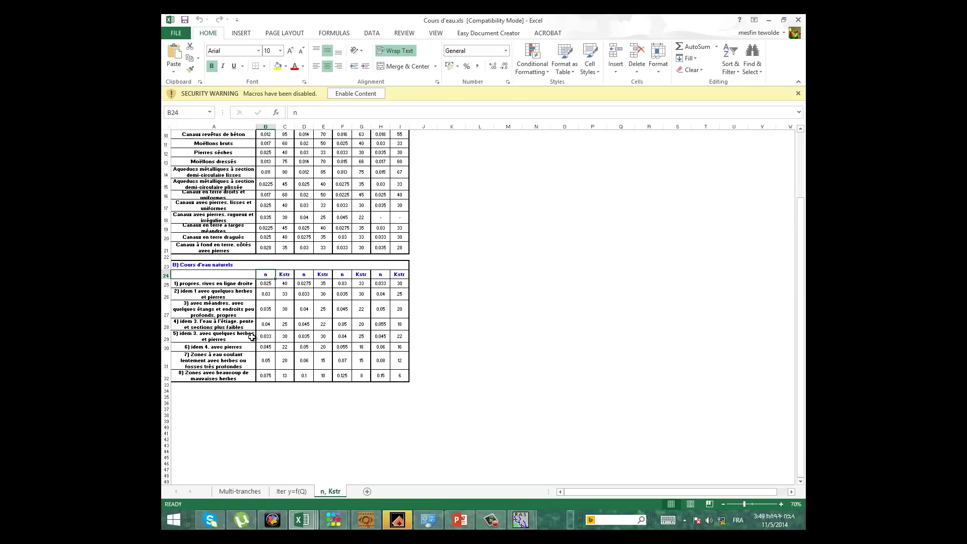
left_click(268, 361)
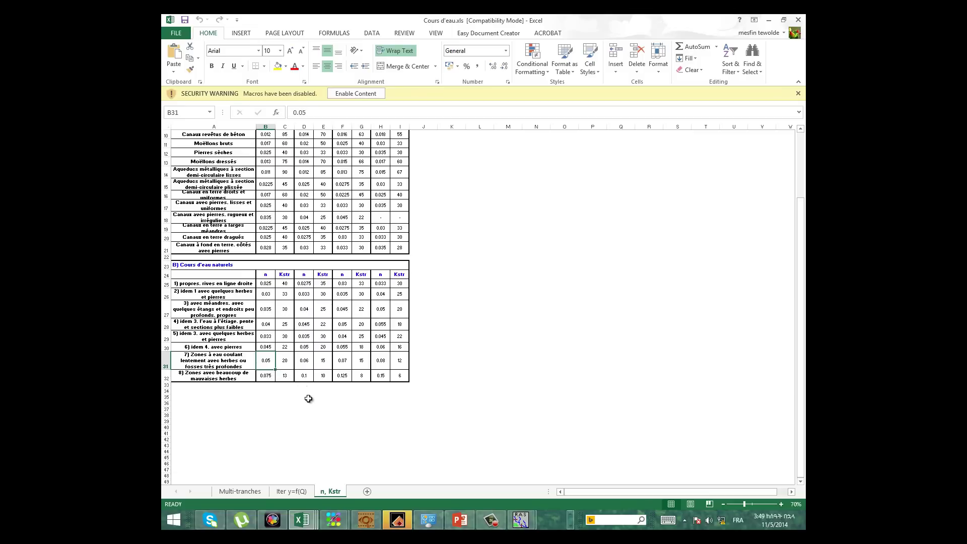
Step: Minimize both open workbooks, and return from Hec-RAs-Given data to the HEC-RAS folder before minimizing its window
left_click(769, 21)
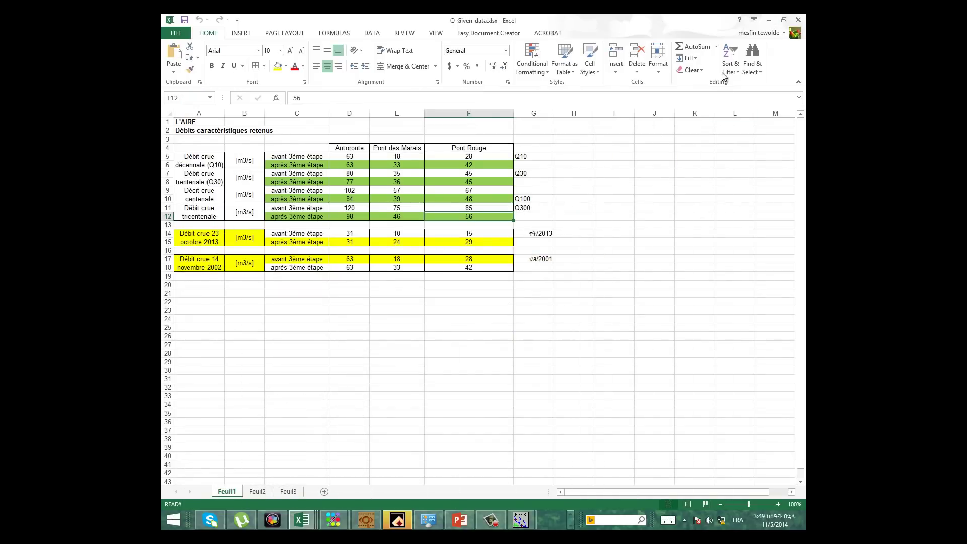
left_click(771, 24)
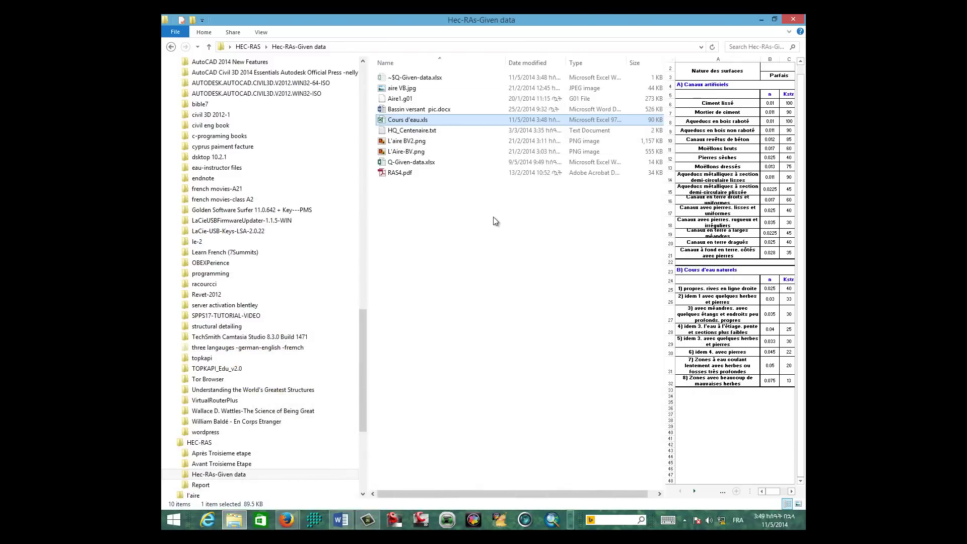
left_click(171, 47)
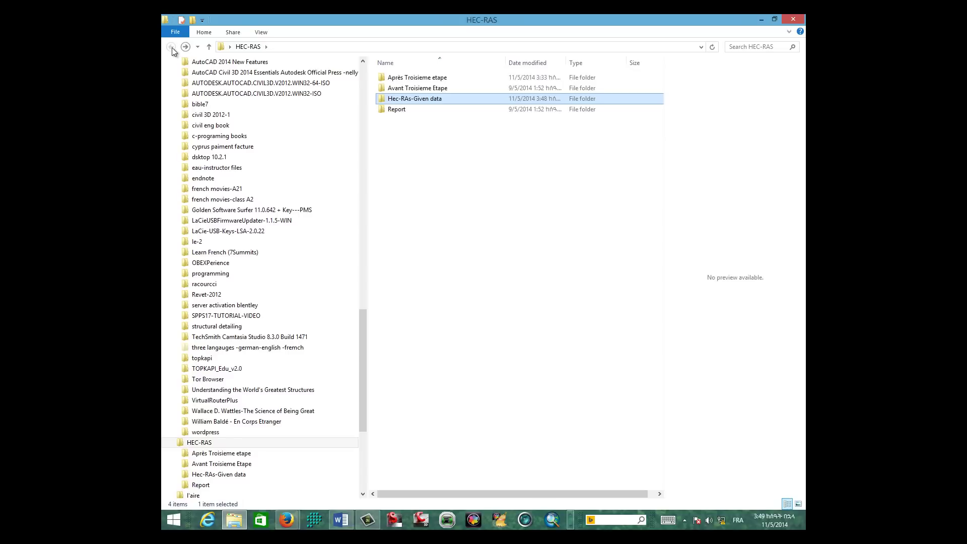
left_click(761, 19)
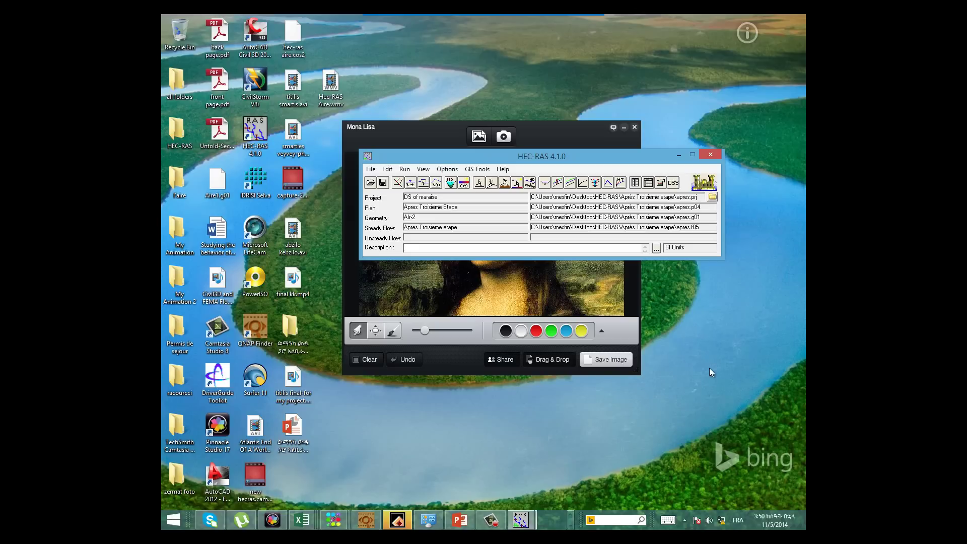
left_click(488, 523)
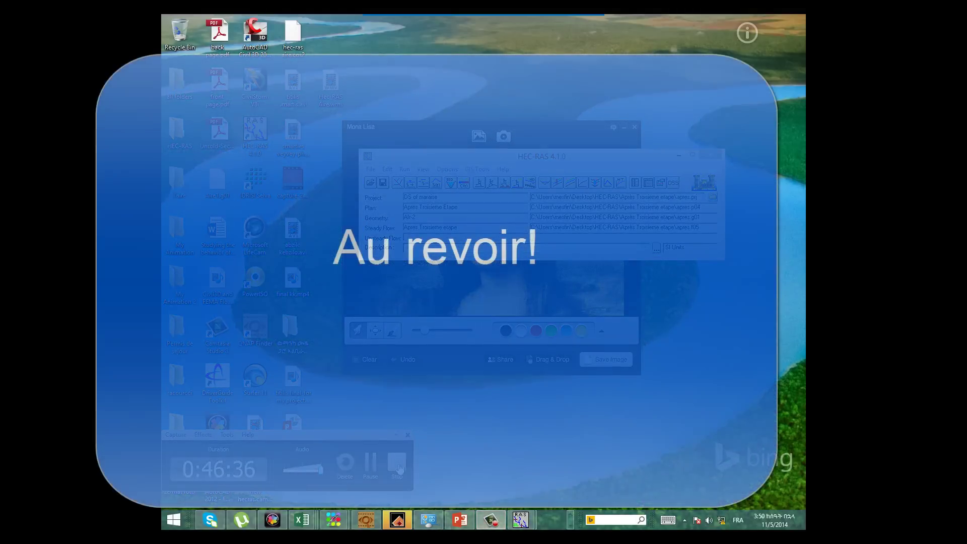